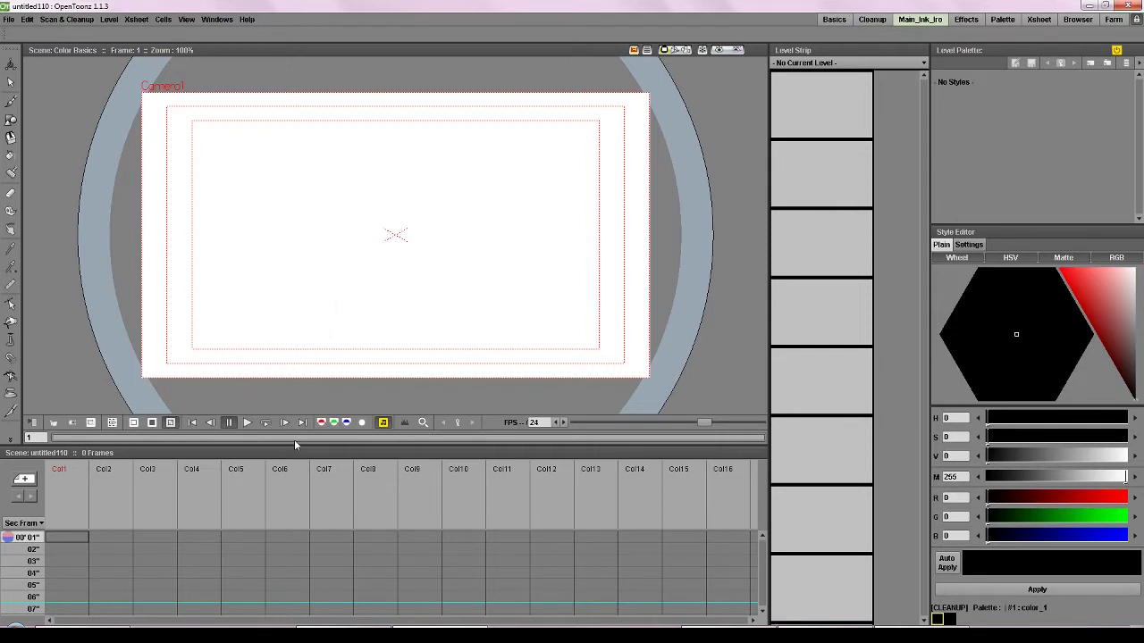
# Create a one-frame Toonz Raster Level U in Col1 frame 1, with its own palette
pyautogui.rightClick(73, 537)
pyautogui.click(107, 549)
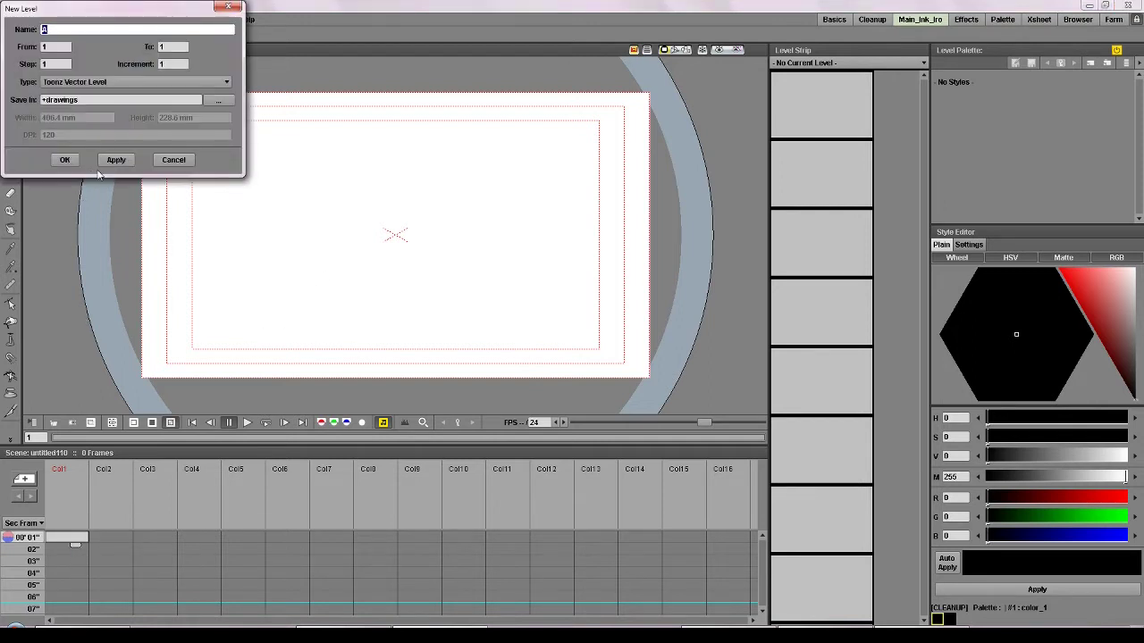
pyautogui.click(115, 85)
pyautogui.click(113, 102)
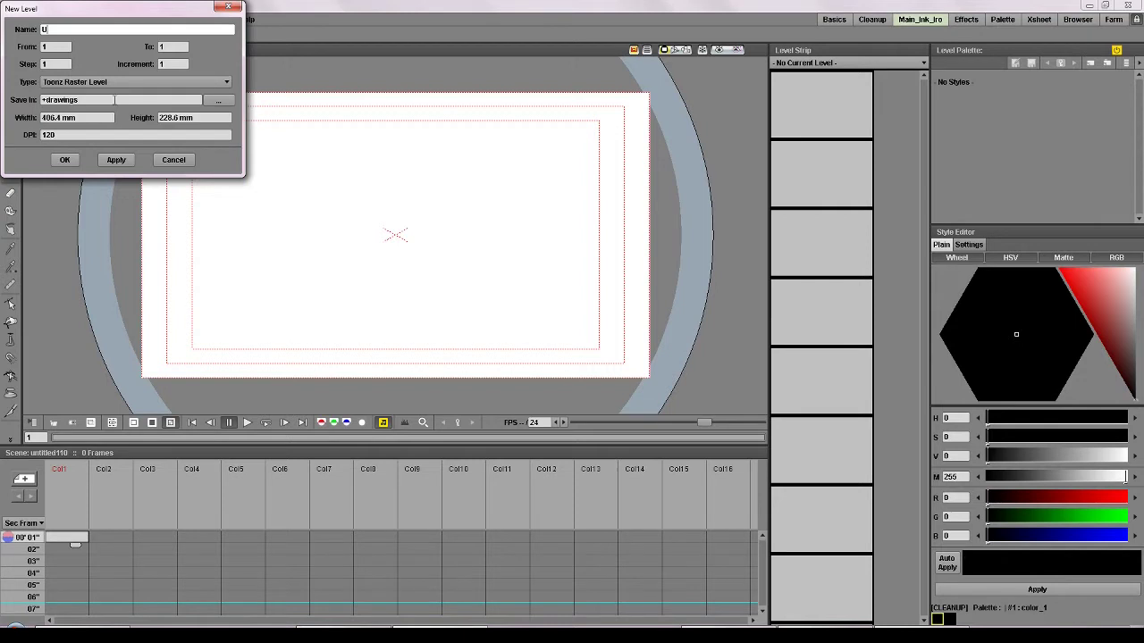
pyautogui.click(66, 159)
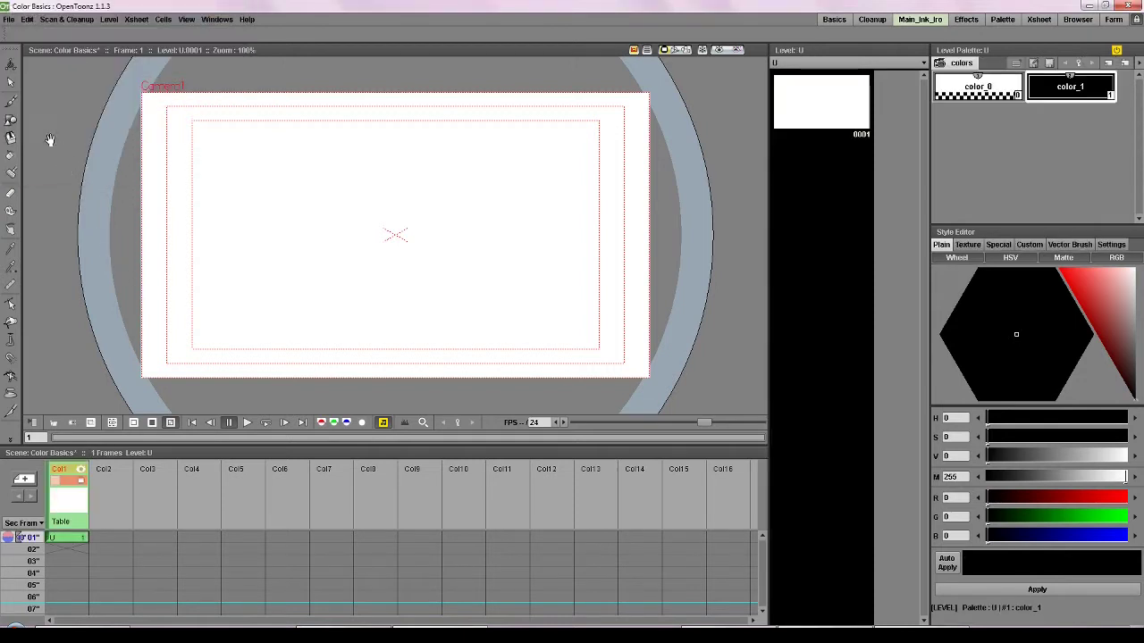
pyautogui.click(10, 174)
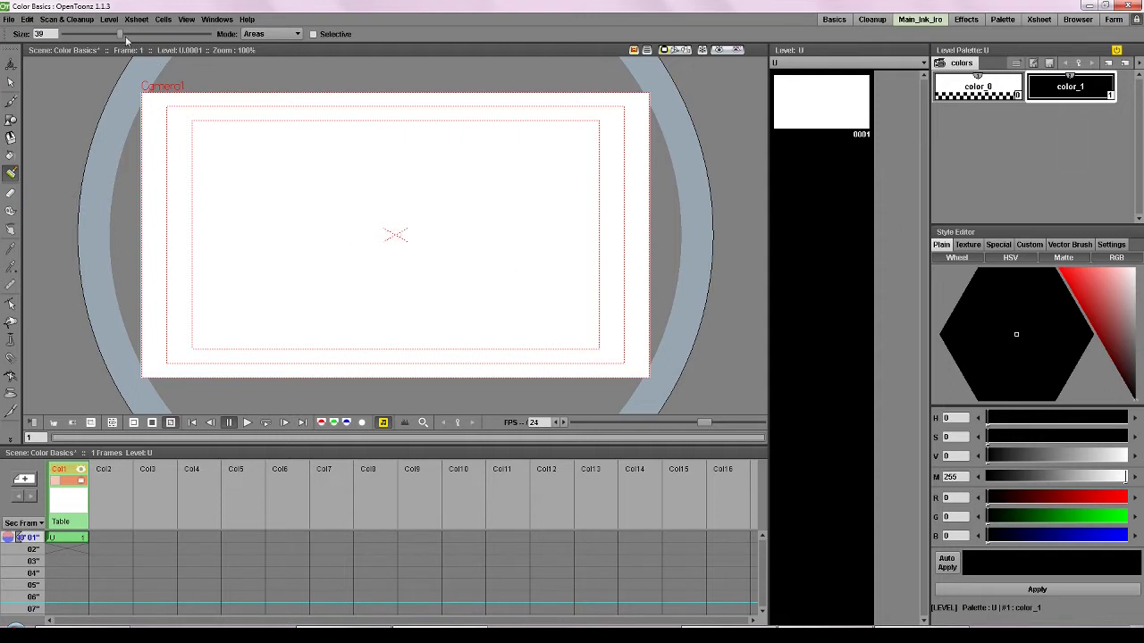
# Draw a thick diagonal black stroke at upper left with brush Size Min 18.71
pyautogui.press('b')
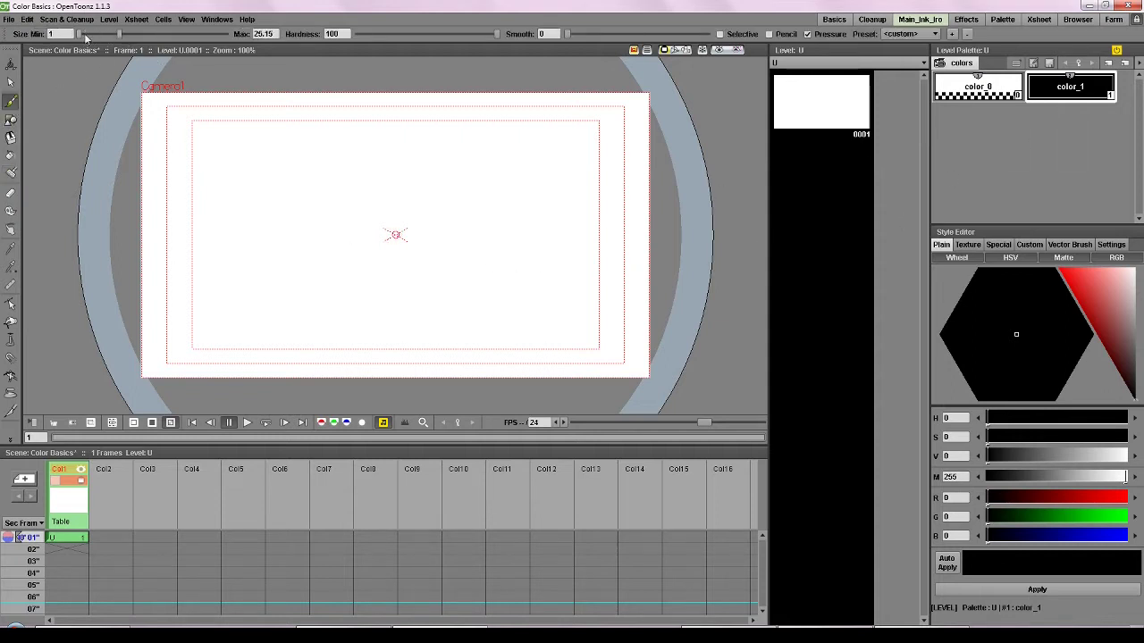
pyautogui.moveTo(85, 35); pyautogui.dragTo(106, 34)
pyautogui.moveTo(314, 137)
pyautogui.mouseDown()
pyautogui.moveTo(228, 226)
pyautogui.moveTo(313, 148)
pyautogui.moveTo(336, 145)
pyautogui.mouseUp()
# Recolour color_1 from black to dull purple and apply it to the stroke
pyautogui.click(1127, 357)
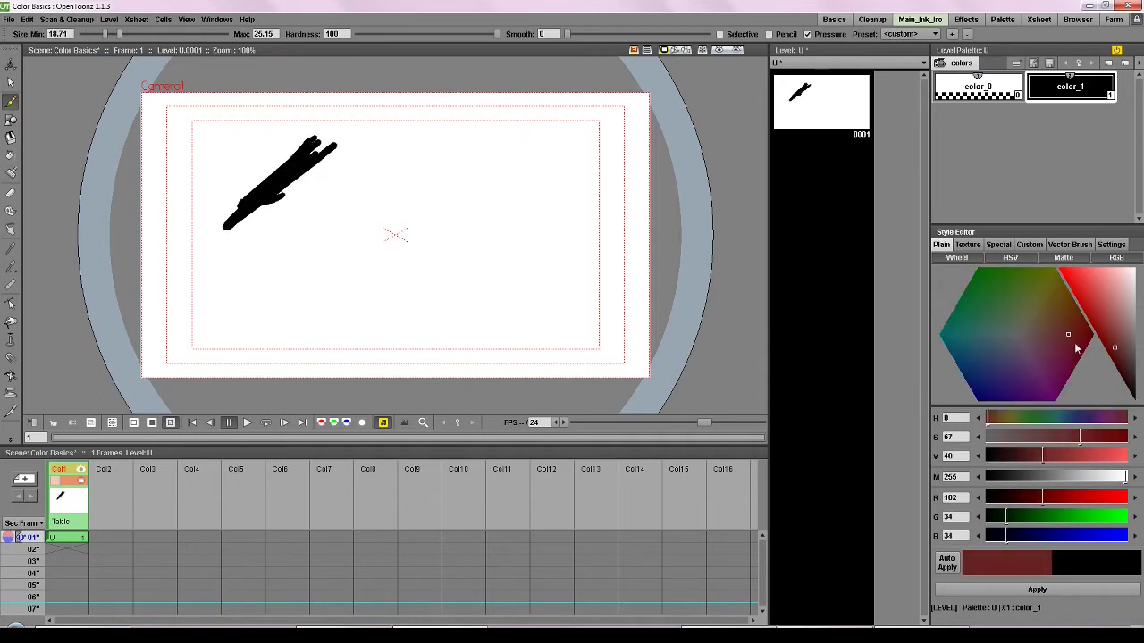
pyautogui.moveTo(1074, 342); pyautogui.dragTo(1018, 354)
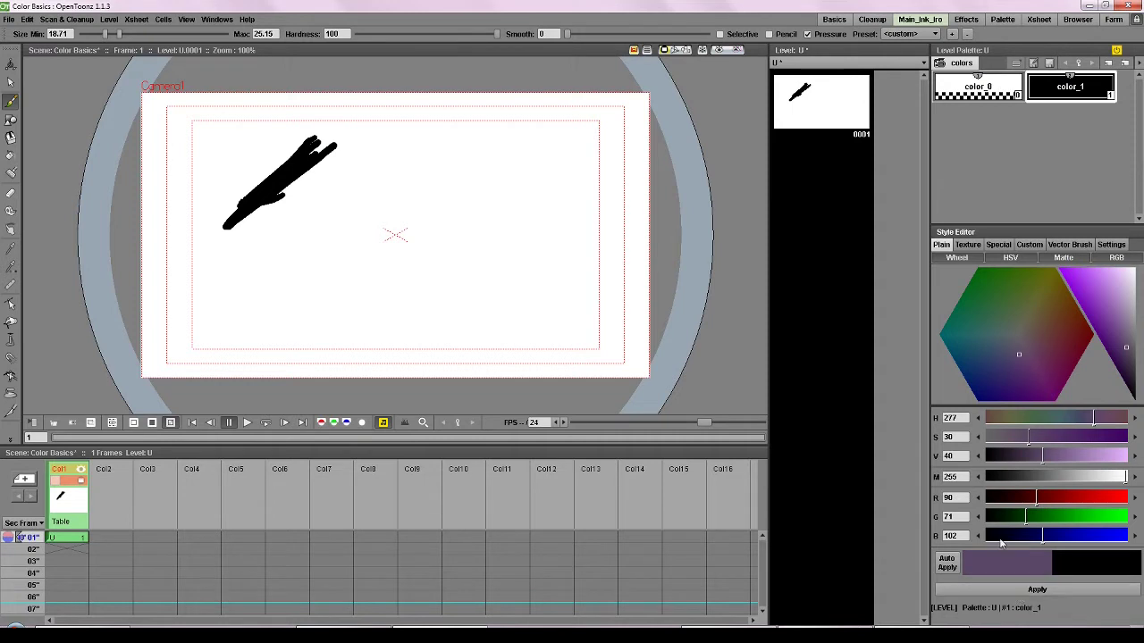
pyautogui.click(982, 592)
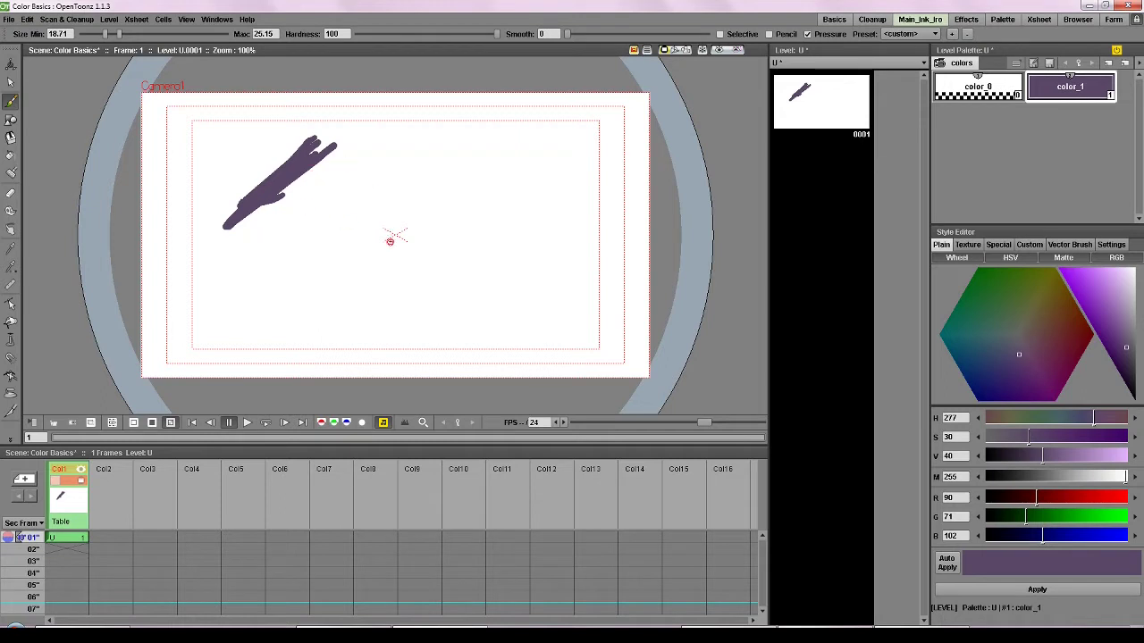
pyautogui.click(67, 535)
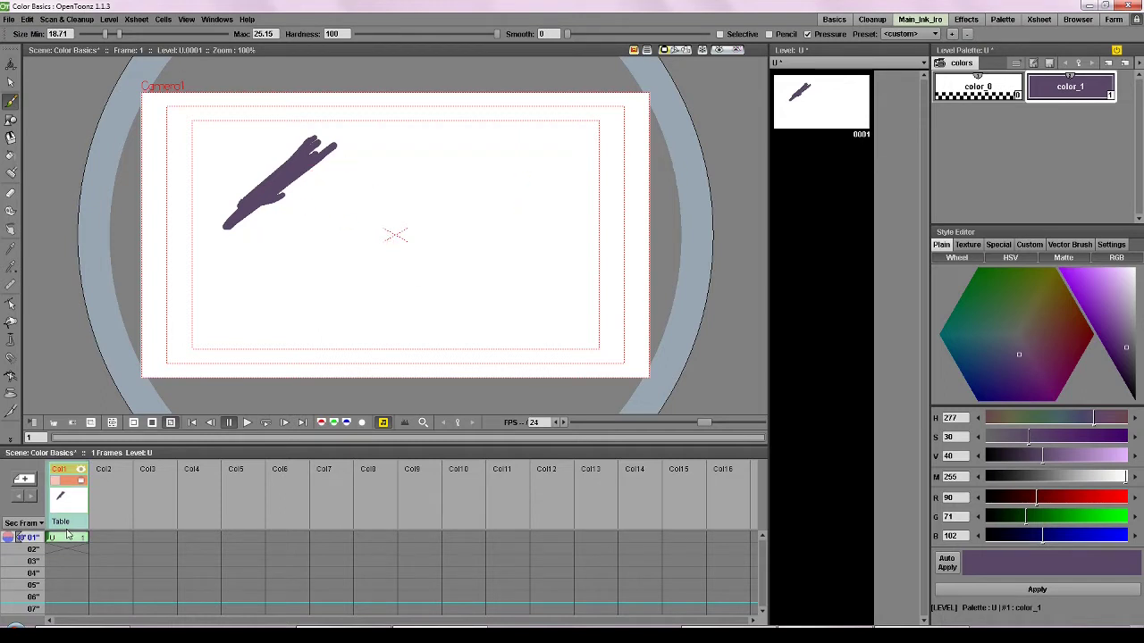
# Clear the purple drawing and create a new Toonz Raster Level V in Col1's first cell
pyautogui.press('Delete')
pyautogui.rightClick(77, 537)
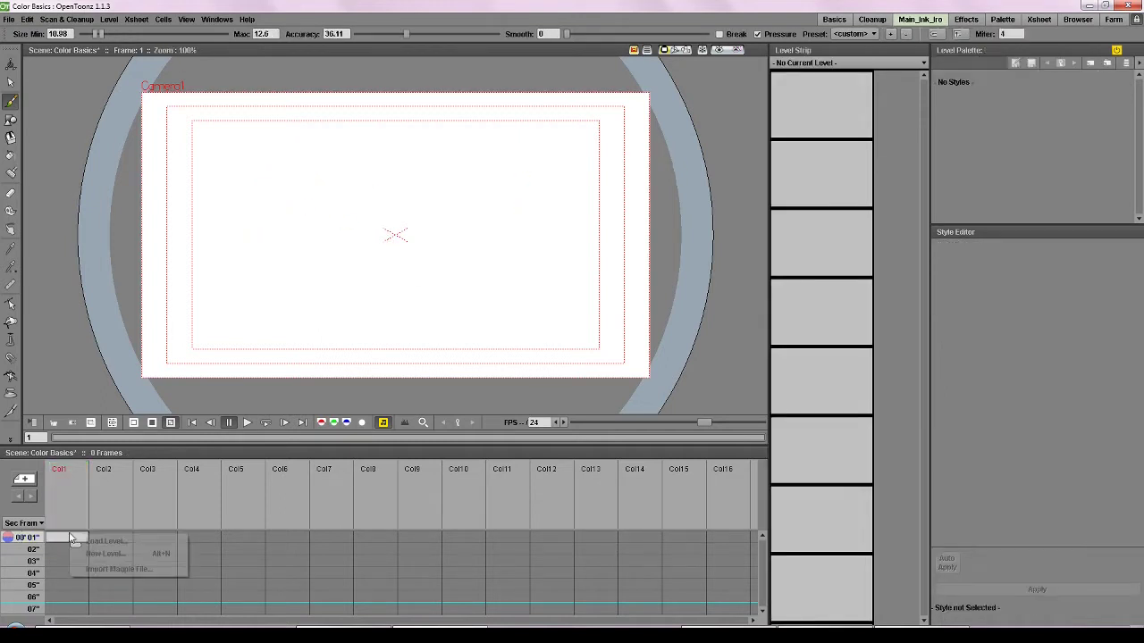
pyautogui.click(94, 551)
pyautogui.click(101, 82)
pyautogui.click(89, 102)
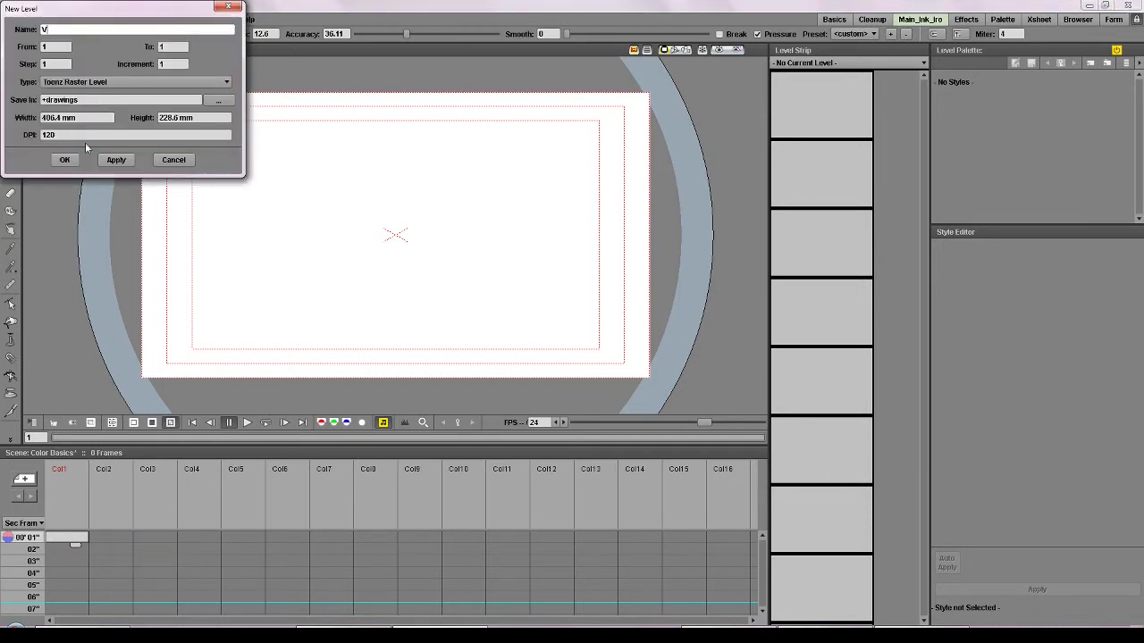
pyautogui.click(76, 160)
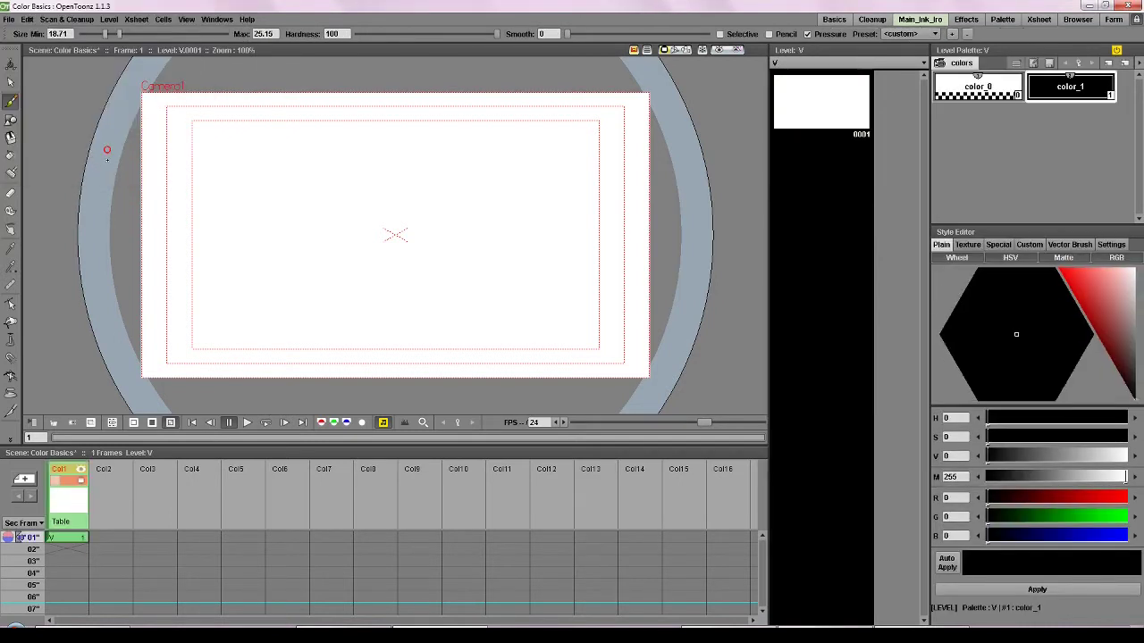
# Select frame 1 of Col1, inspect color_0, and make black color_1 current again
pyautogui.click(67, 537)
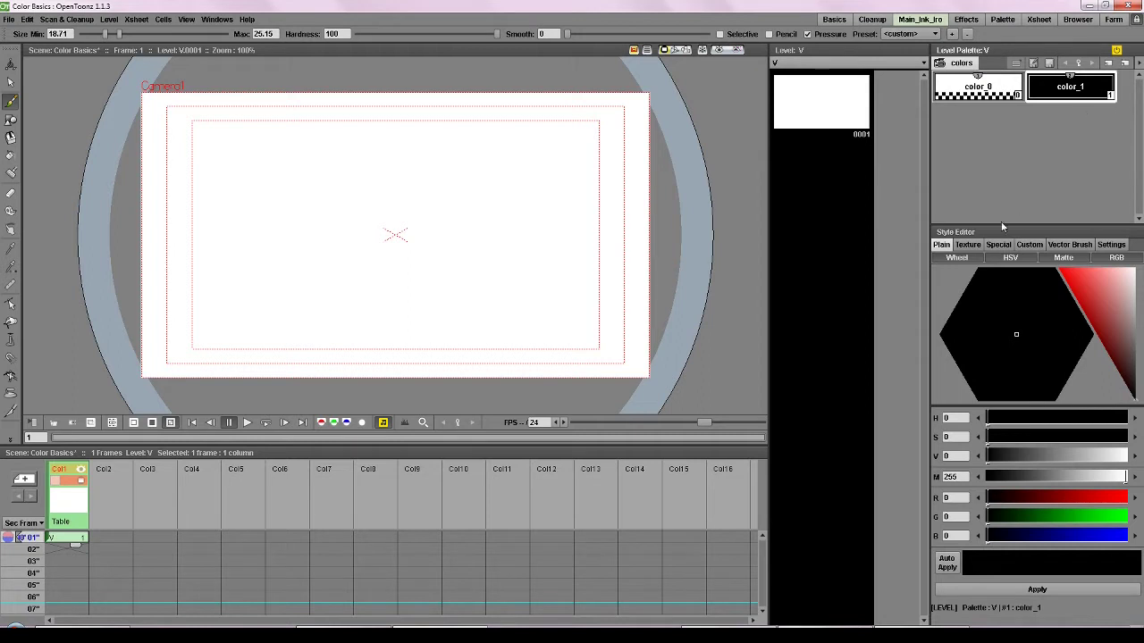
pyautogui.click(993, 93)
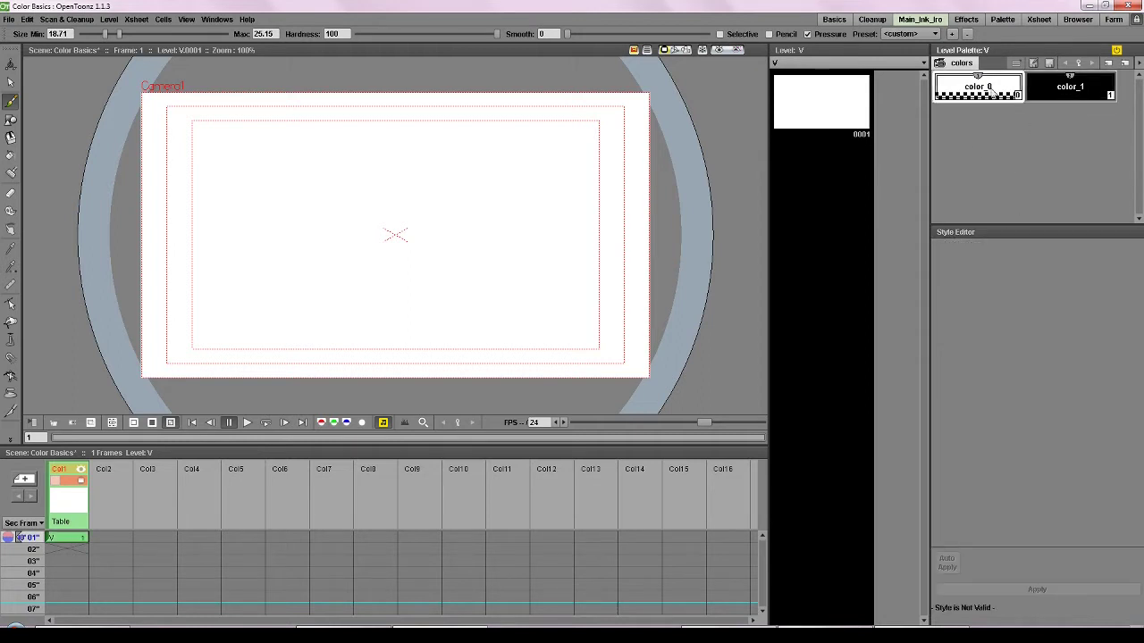
pyautogui.click(1090, 98)
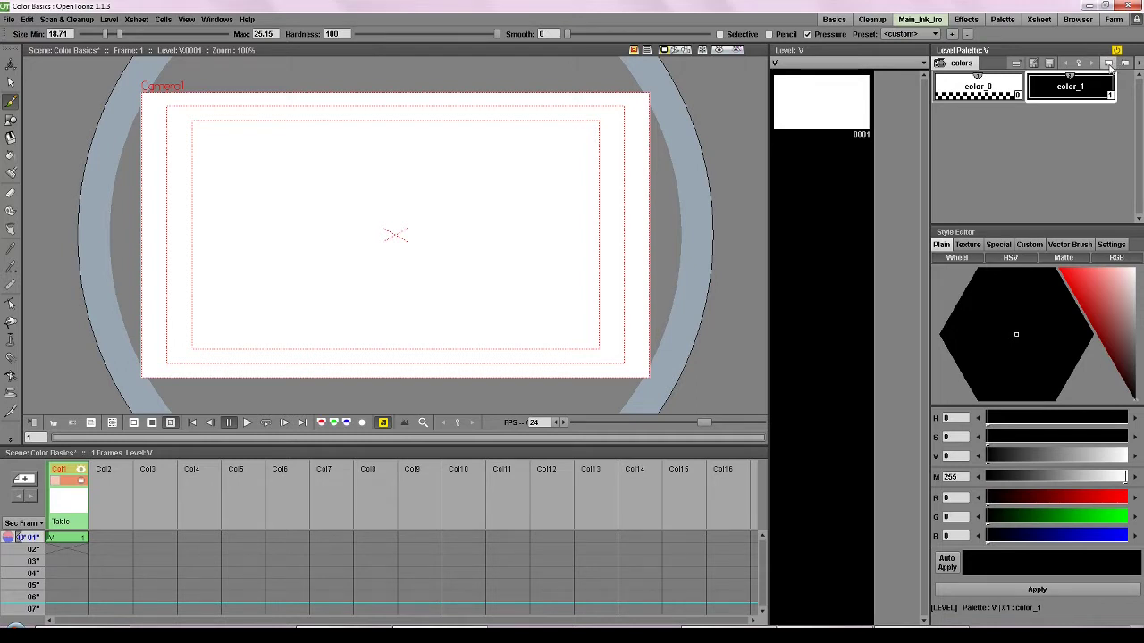
# Add color_2 to level V's palette and tune it to lime green (R 144, G 198, B 26)
pyautogui.click(1108, 65)
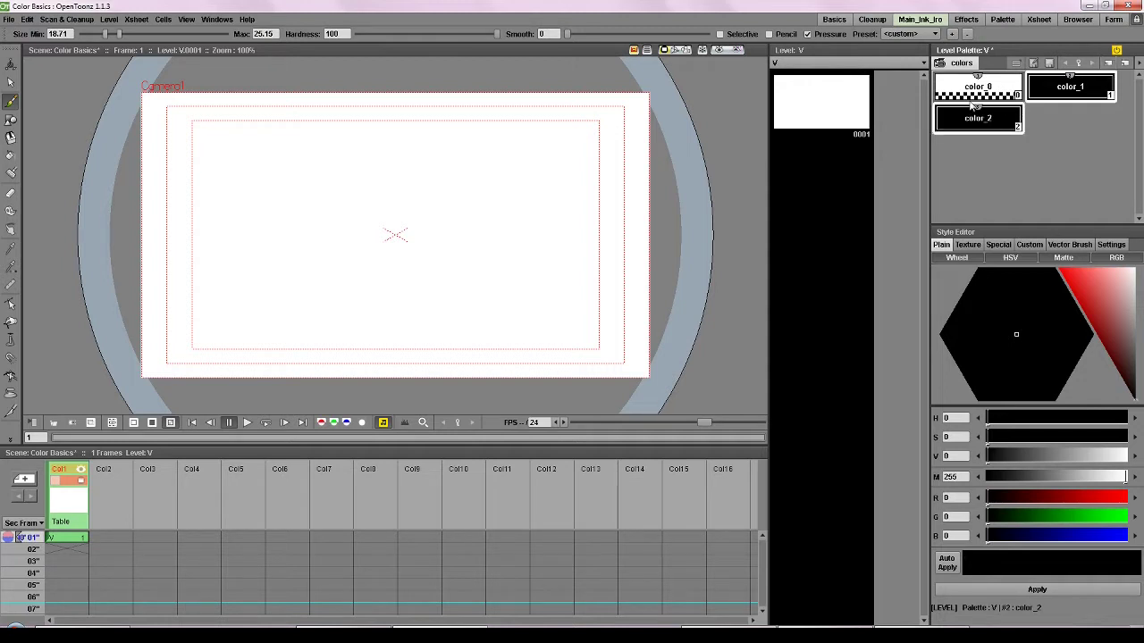
pyautogui.moveTo(1128, 348)
pyautogui.mouseDown()
pyautogui.moveTo(1113, 362)
pyautogui.moveTo(1014, 364)
pyautogui.moveTo(1022, 350)
pyautogui.moveTo(995, 375)
pyautogui.moveTo(1022, 353)
pyautogui.mouseUp()
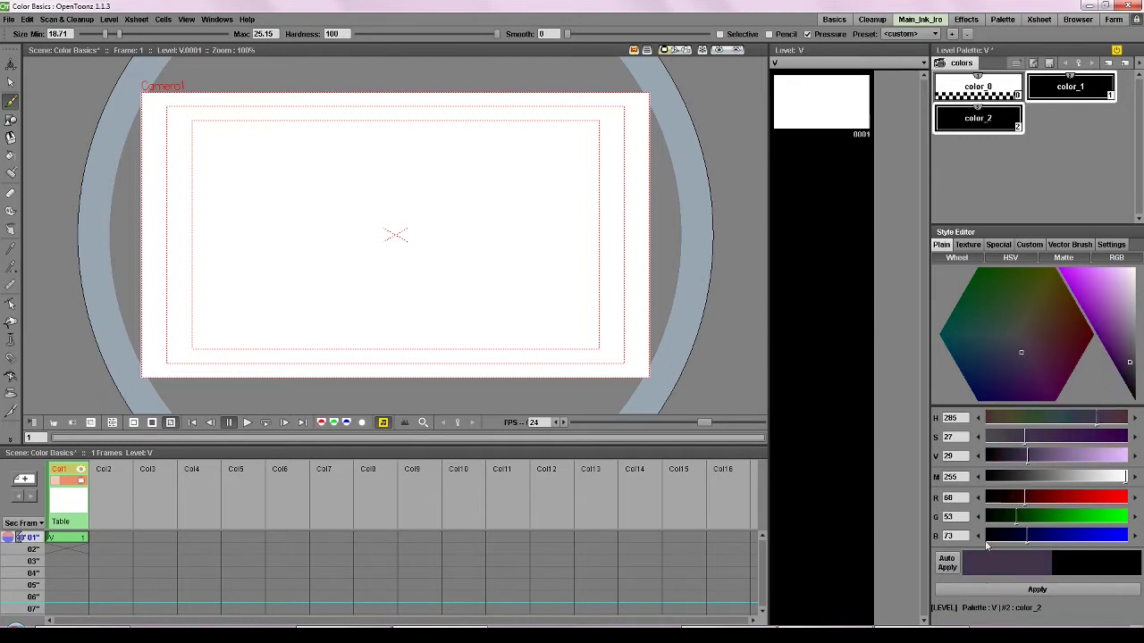
pyautogui.click(946, 572)
pyautogui.moveTo(1077, 318); pyautogui.dragTo(1041, 338)
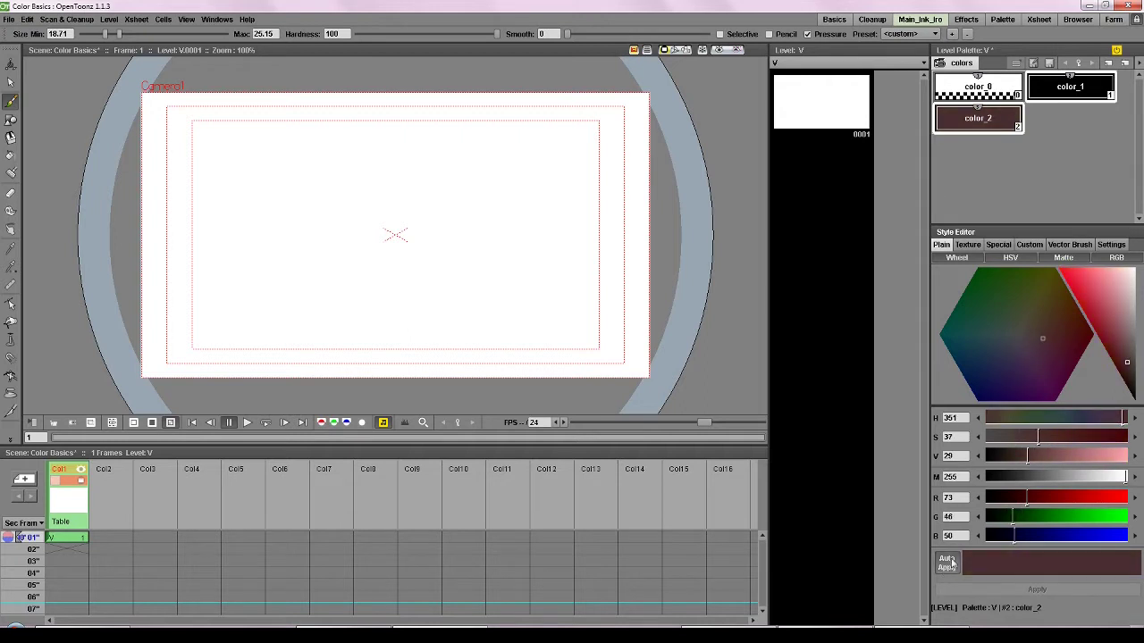
pyautogui.click(948, 562)
pyautogui.moveTo(1064, 304)
pyautogui.mouseDown()
pyautogui.moveTo(1035, 283)
pyautogui.moveTo(1042, 259)
pyautogui.moveTo(1015, 245)
pyautogui.moveTo(1101, 334)
pyautogui.moveTo(1073, 300)
pyautogui.mouseUp()
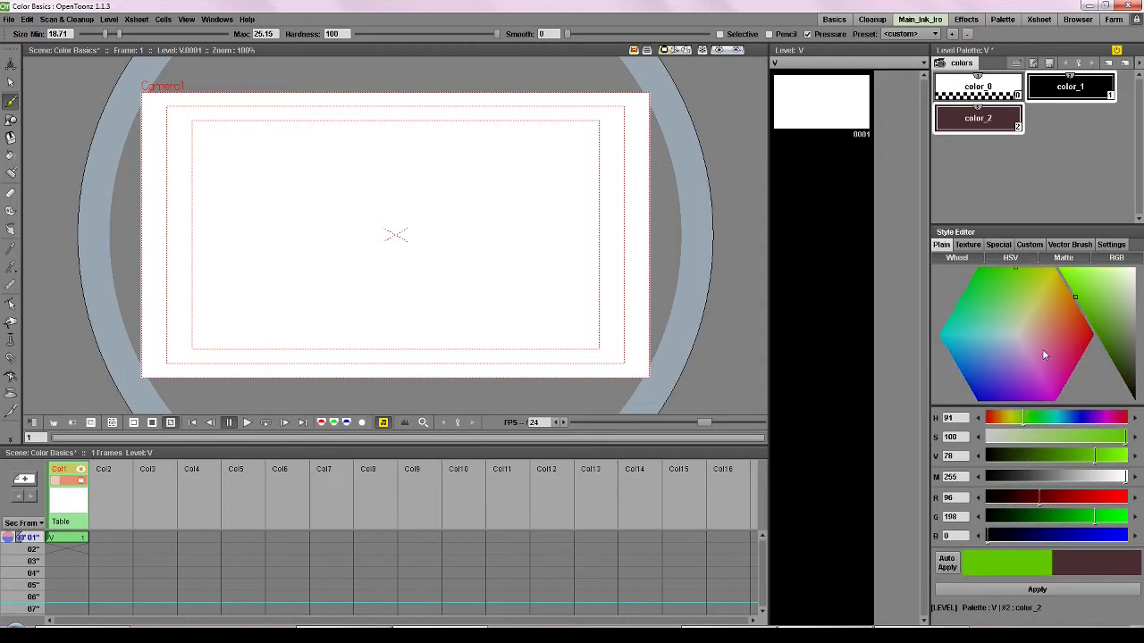
pyautogui.click(1026, 277)
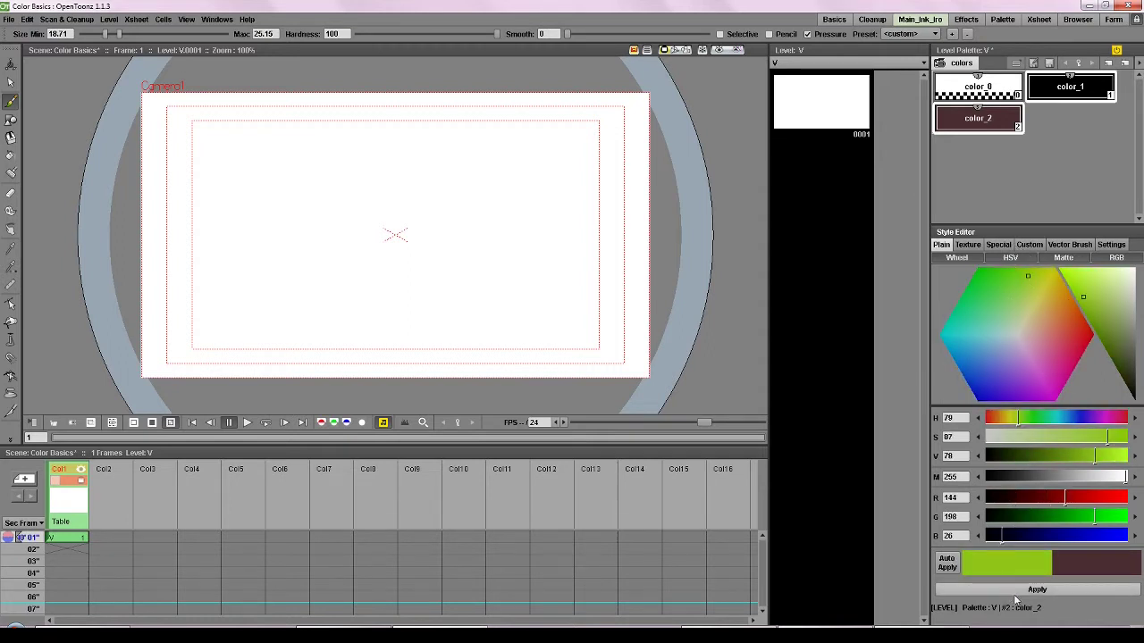
pyautogui.click(1045, 590)
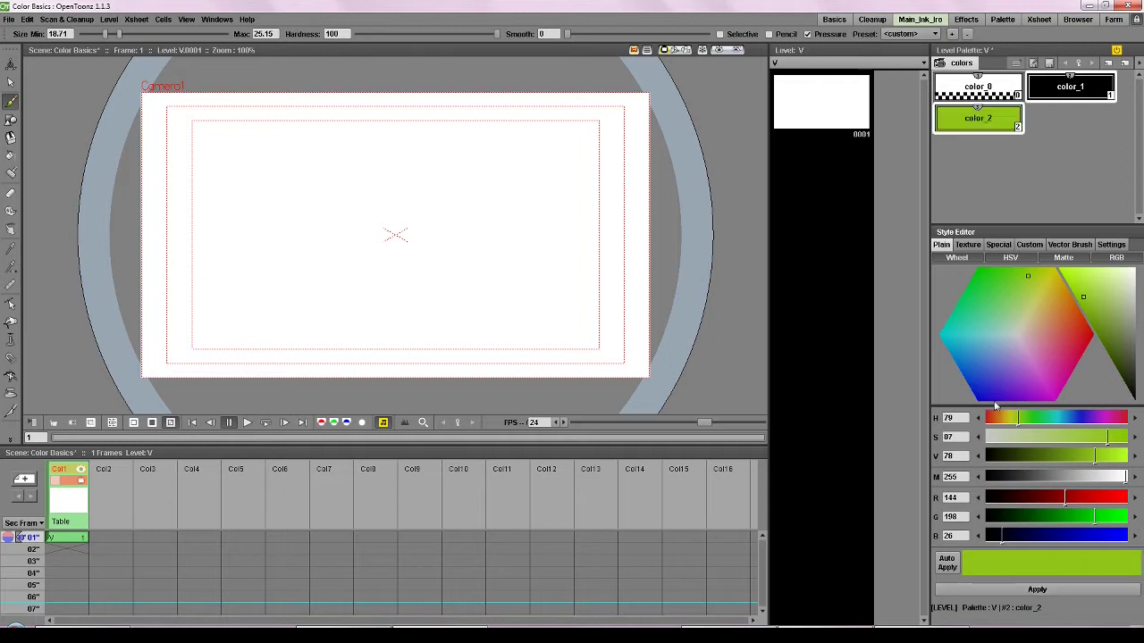
pyautogui.click(1000, 120)
# Add color_3 to the palette as a darker olive green
pyautogui.click(1063, 89)
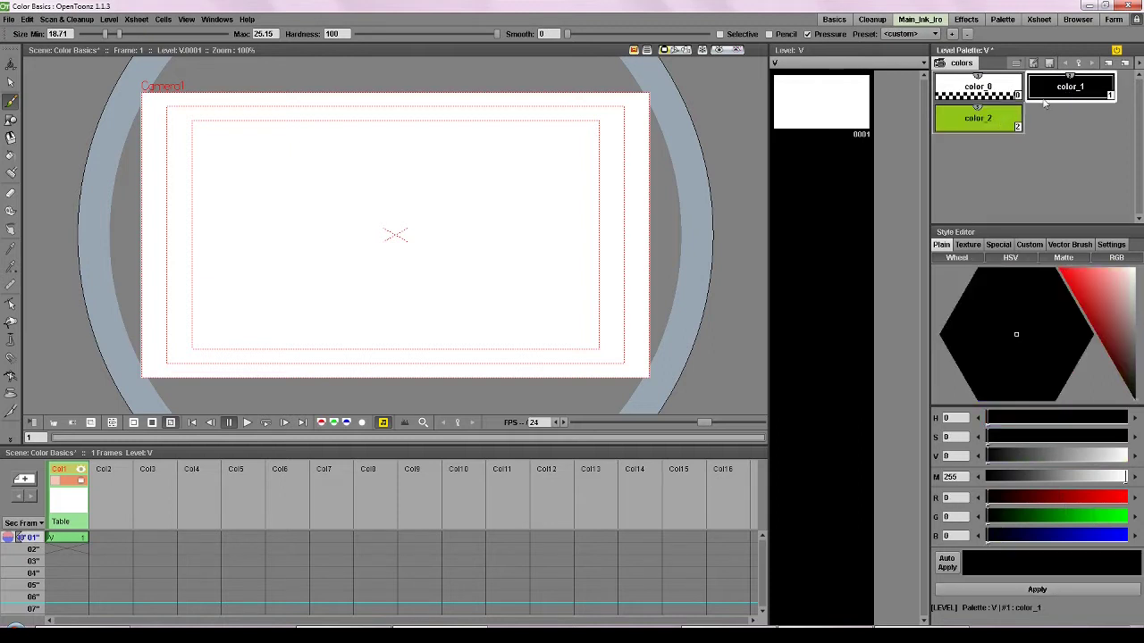
pyautogui.click(995, 123)
pyautogui.click(1108, 64)
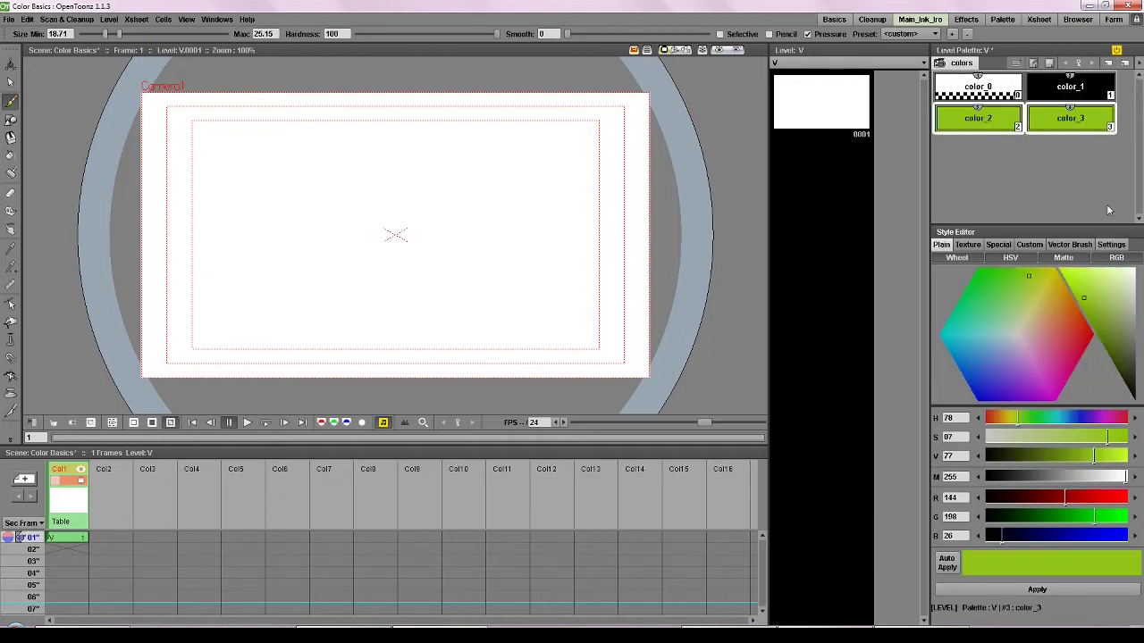
pyautogui.click(1098, 320)
pyautogui.click(1057, 586)
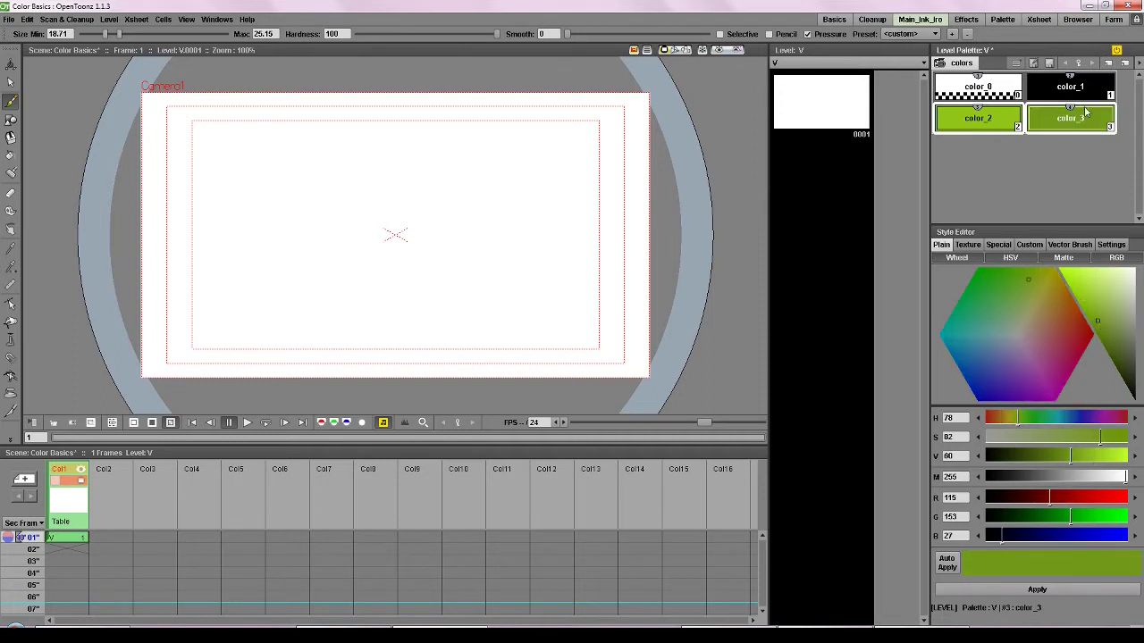
# Add color_4 as dark blue (R 47, G 64, B 127) and make it the current style
pyautogui.click(1108, 65)
pyautogui.click(991, 360)
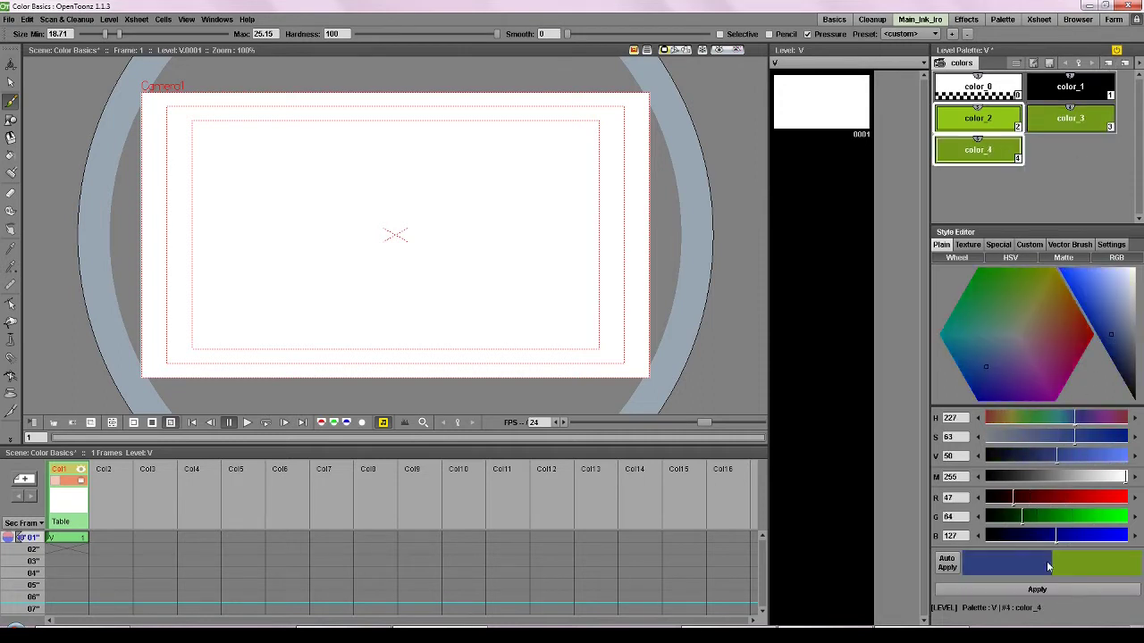
pyautogui.click(1036, 590)
pyautogui.click(1067, 114)
pyautogui.click(1065, 96)
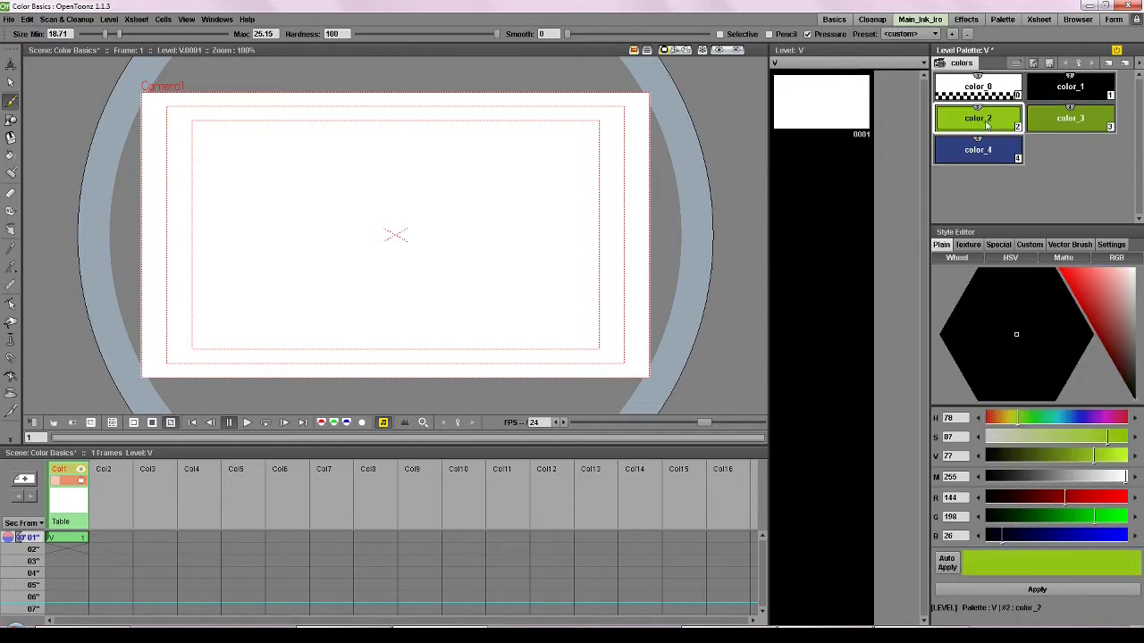
pyautogui.click(1003, 149)
# Paint overlapping diagonal strokes at upper left in blue, dark green and light green
pyautogui.click(10, 173)
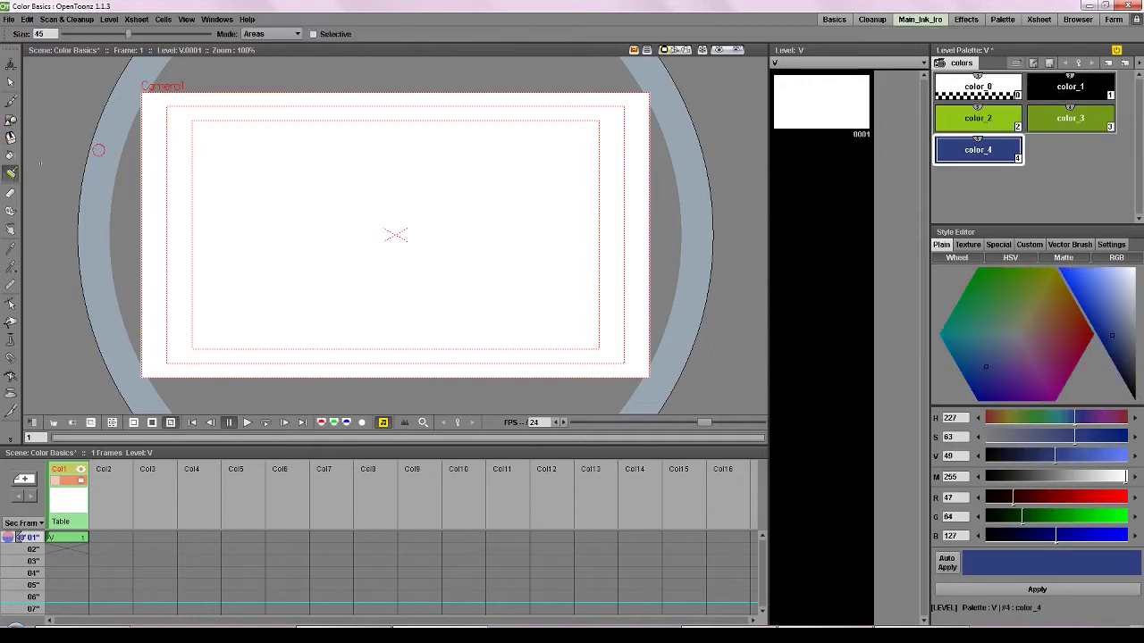
pyautogui.moveTo(259, 123)
pyautogui.mouseDown()
pyautogui.moveTo(222, 185)
pyautogui.moveTo(250, 157)
pyautogui.moveTo(228, 220)
pyautogui.mouseUp()
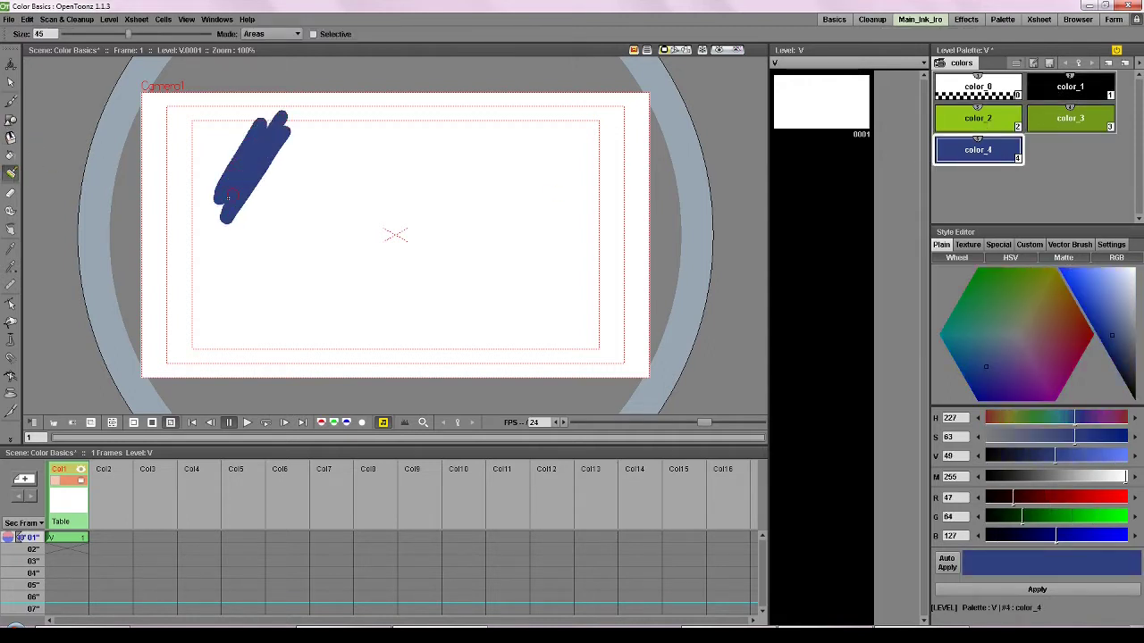
pyautogui.click(1069, 117)
pyautogui.moveTo(288, 134)
pyautogui.mouseDown()
pyautogui.moveTo(243, 234)
pyautogui.moveTo(312, 125)
pyautogui.moveTo(277, 207)
pyautogui.mouseUp()
pyautogui.click(1006, 129)
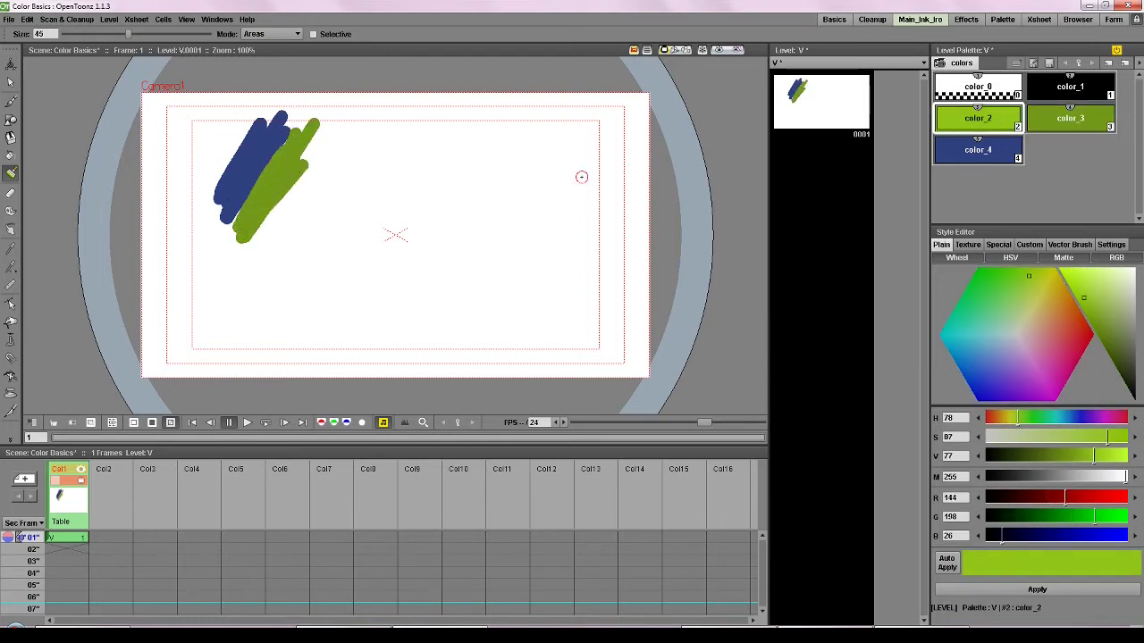
pyautogui.moveTo(346, 139)
pyautogui.mouseDown()
pyautogui.moveTo(253, 232)
pyautogui.moveTo(324, 143)
pyautogui.moveTo(274, 242)
pyautogui.mouseUp()
# Add a black diagonal stroke across them, then undo the test strokes with Ctrl+Z
pyautogui.click(1069, 86)
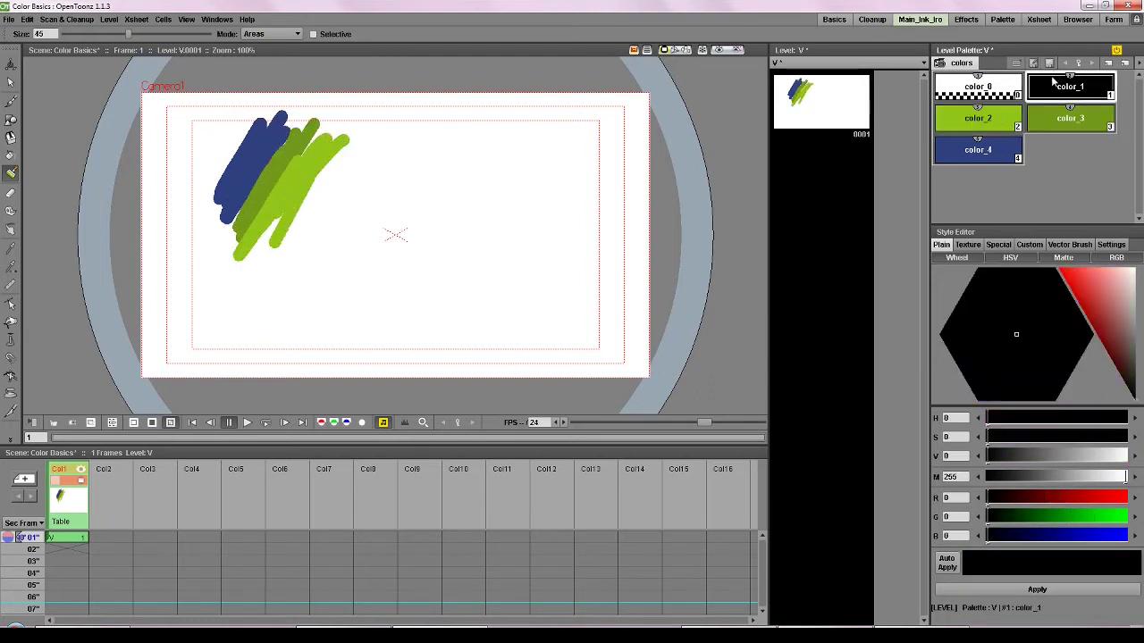
pyautogui.moveTo(353, 150); pyautogui.dragTo(243, 274)
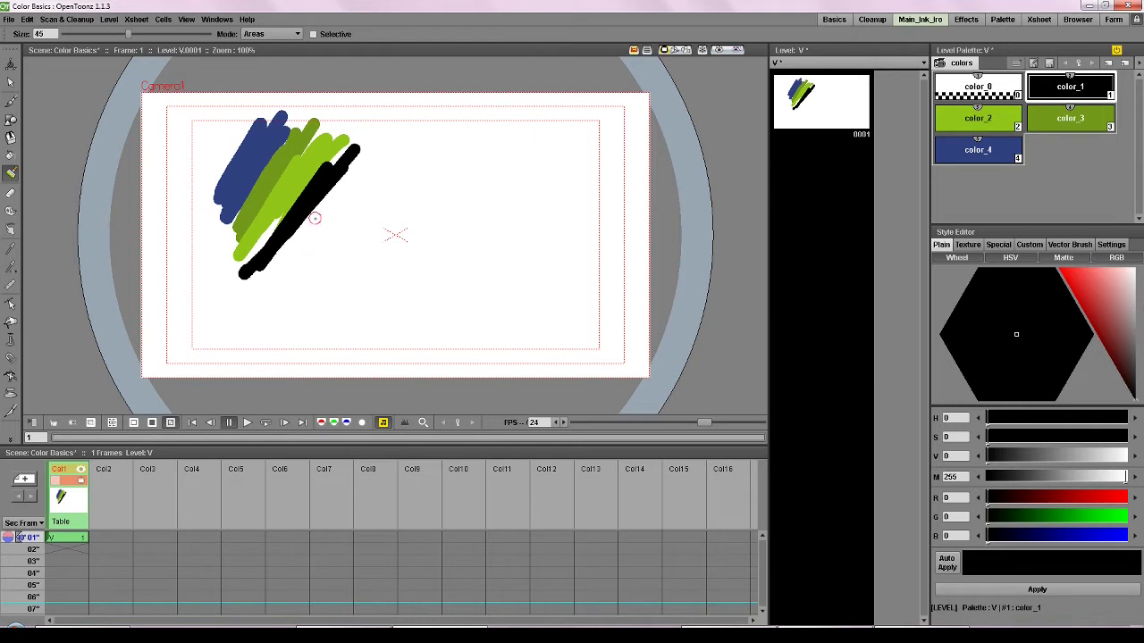
pyautogui.hotkey('ctrl', 'z')
pyautogui.hotkey('ctrl', 'z')
pyautogui.hotkey('ctrl', 'z')
pyautogui.hotkey('ctrl', 'z')
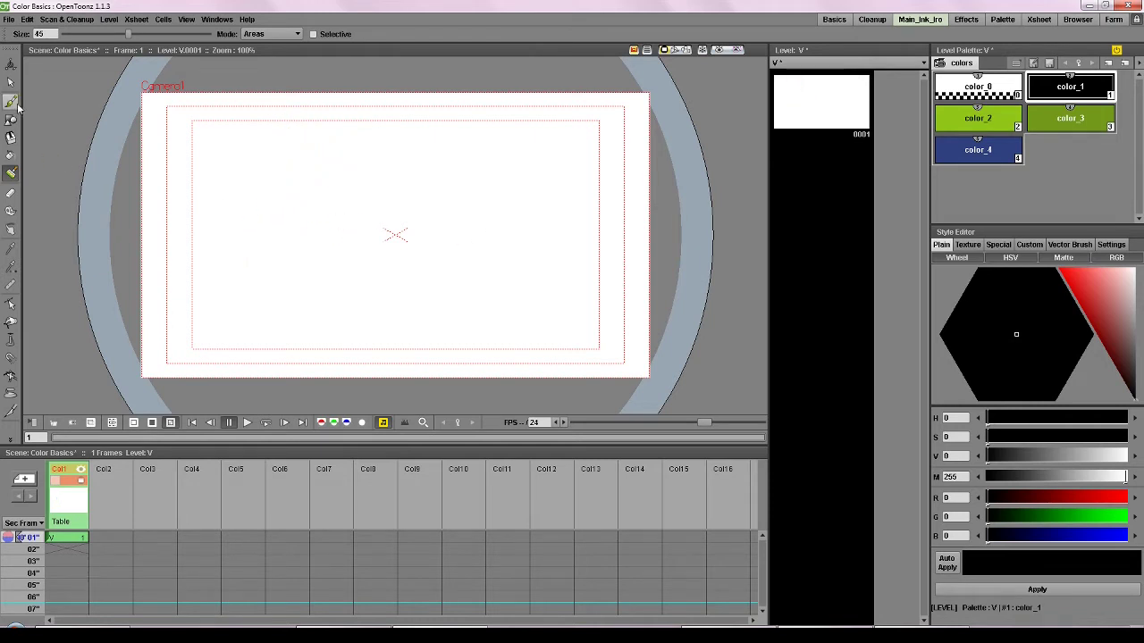
# Draw a dark blue circle at top-left on frame 1, then redraw it lower on later frames, exposed on twos
pyautogui.click(978, 149)
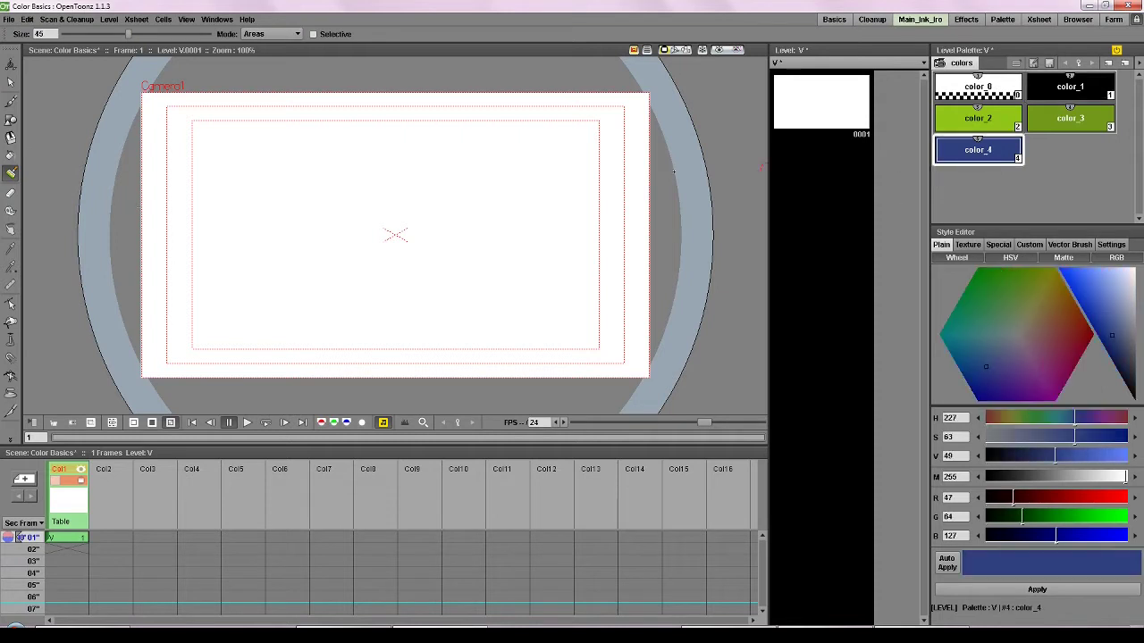
pyautogui.press('b')
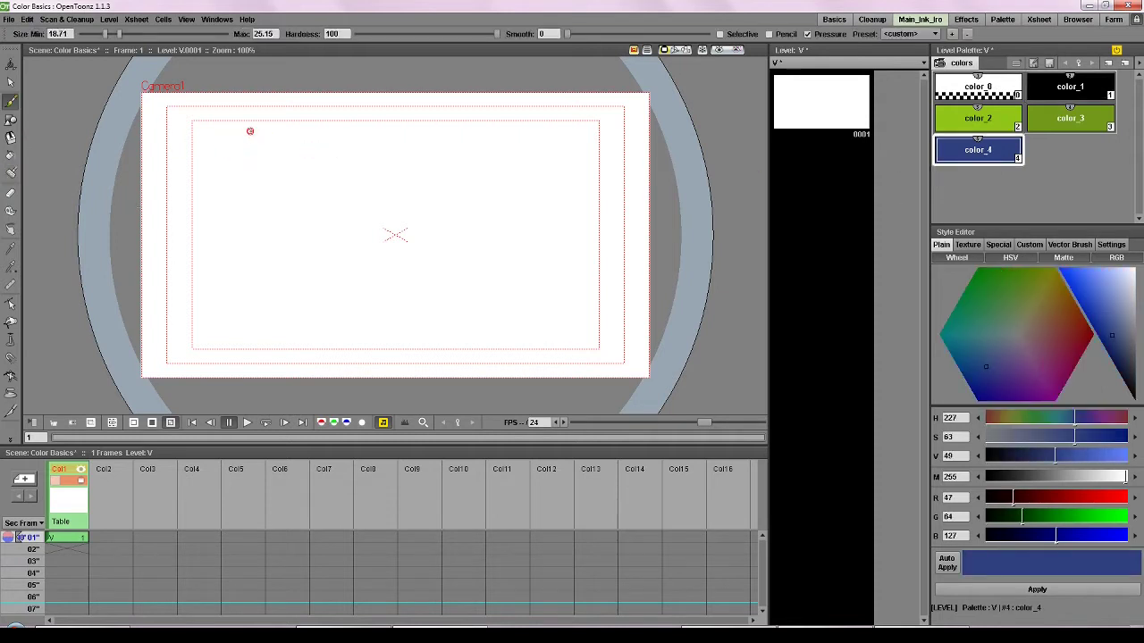
pyautogui.moveTo(250, 132)
pyautogui.mouseDown()
pyautogui.moveTo(259, 174)
pyautogui.moveTo(245, 123)
pyautogui.mouseUp()
pyautogui.click(72, 538)
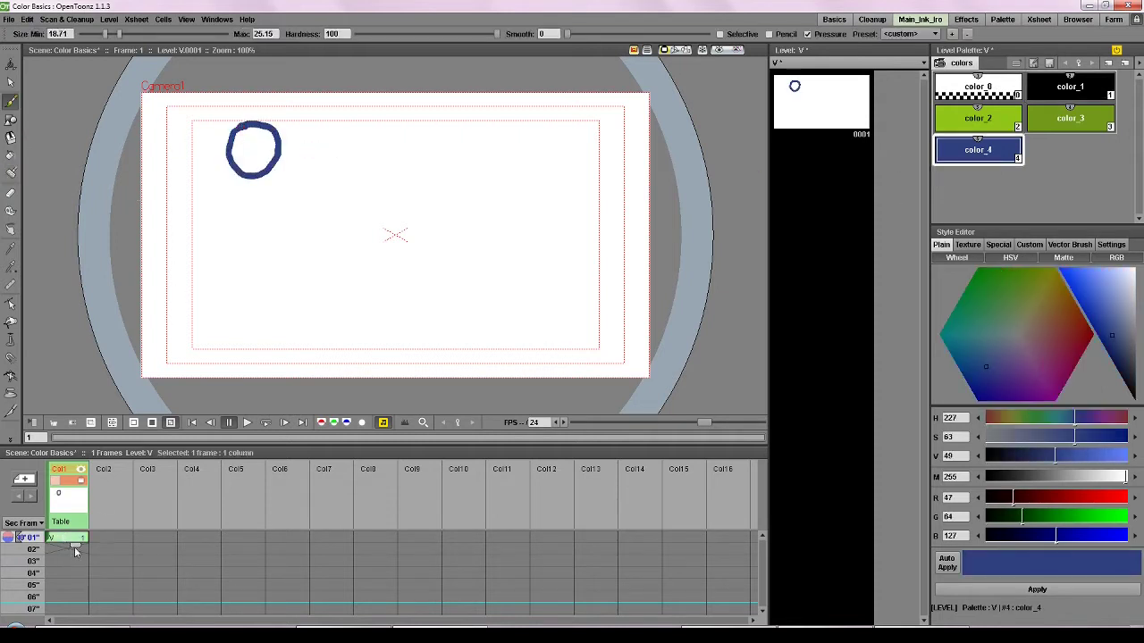
pyautogui.moveTo(74, 547); pyautogui.dragTo(74, 559)
pyautogui.click(67, 561)
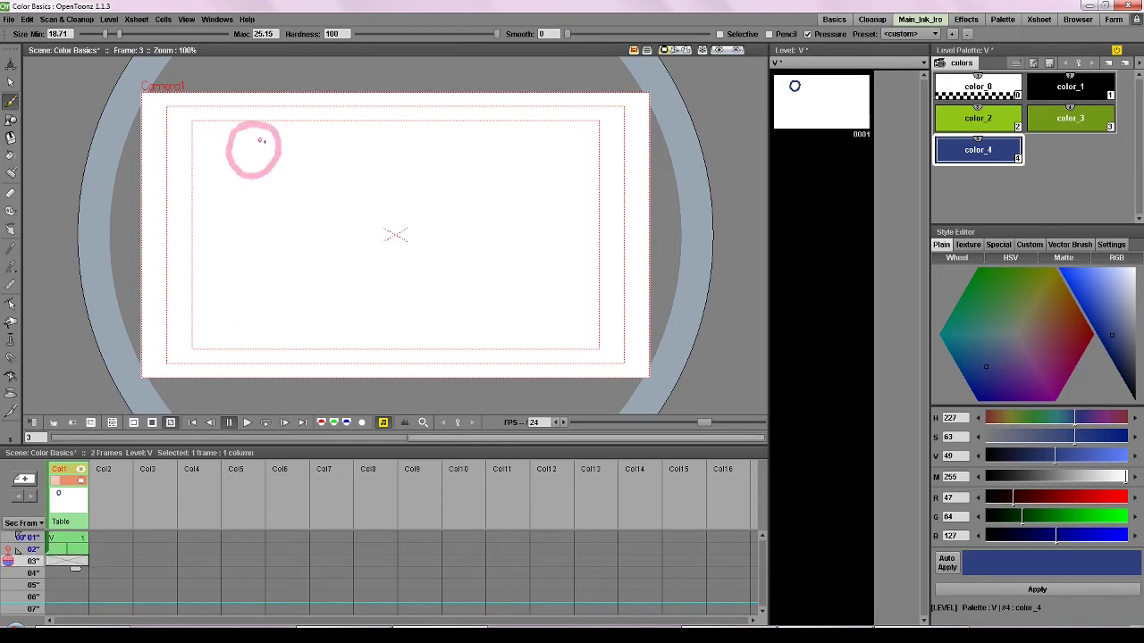
pyautogui.moveTo(261, 140)
pyautogui.mouseDown()
pyautogui.moveTo(244, 182)
pyautogui.moveTo(286, 152)
pyautogui.moveTo(253, 146)
pyautogui.moveTo(286, 210)
pyautogui.mouseUp()
pyautogui.click(67, 585)
pyautogui.click(67, 608)
pyautogui.moveTo(286, 192)
pyautogui.mouseDown()
pyautogui.moveTo(308, 251)
pyautogui.moveTo(378, 301)
pyautogui.moveTo(357, 259)
pyautogui.mouseUp()
pyautogui.click(67, 597)
# Keep redrawing the circle on following frames, arcing it up toward the top-right corner
pyautogui.click(67, 585)
pyautogui.moveTo(348, 304); pyautogui.dragTo(381, 325)
pyautogui.click(67, 585)
pyautogui.moveTo(428, 250); pyautogui.dragTo(417, 261)
pyautogui.click(67, 561)
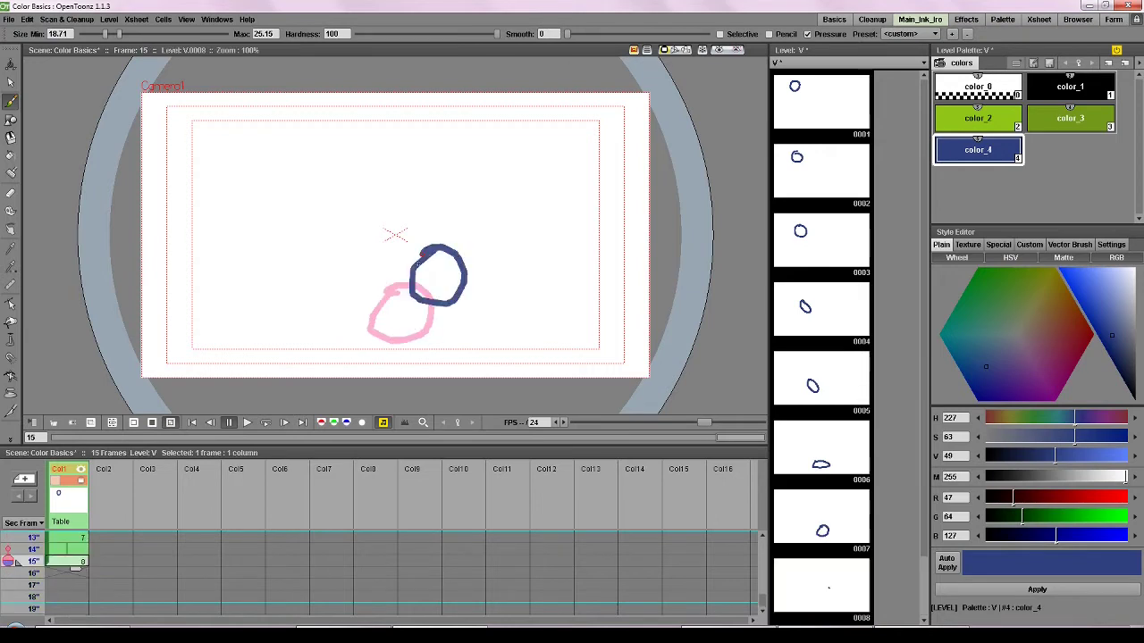
pyautogui.click(67, 585)
pyautogui.moveTo(485, 235); pyautogui.dragTo(473, 268)
pyautogui.click(67, 585)
pyautogui.moveTo(514, 201); pyautogui.dragTo(523, 224)
pyautogui.click(67, 585)
pyautogui.moveTo(545, 160); pyautogui.dragTo(557, 178)
pyautogui.moveTo(589, 112); pyautogui.dragTo(610, 135)
pyautogui.click(67, 609)
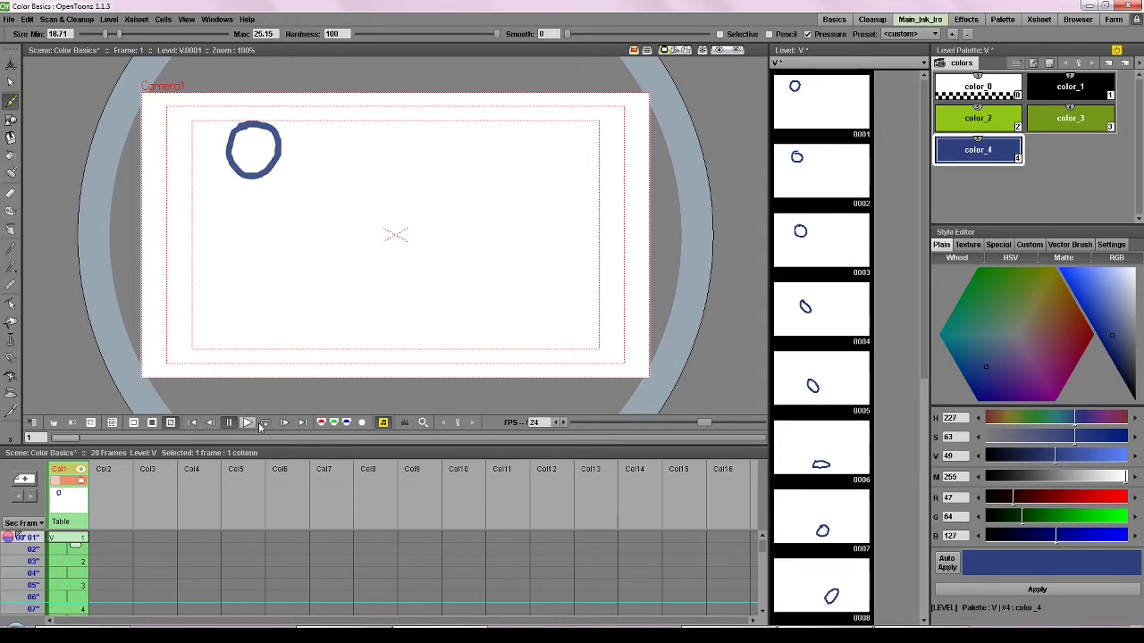
# Play and pause the circle animation, then step through frames 3, 7, 9 and 13 to review each drawing
pyautogui.click(247, 422)
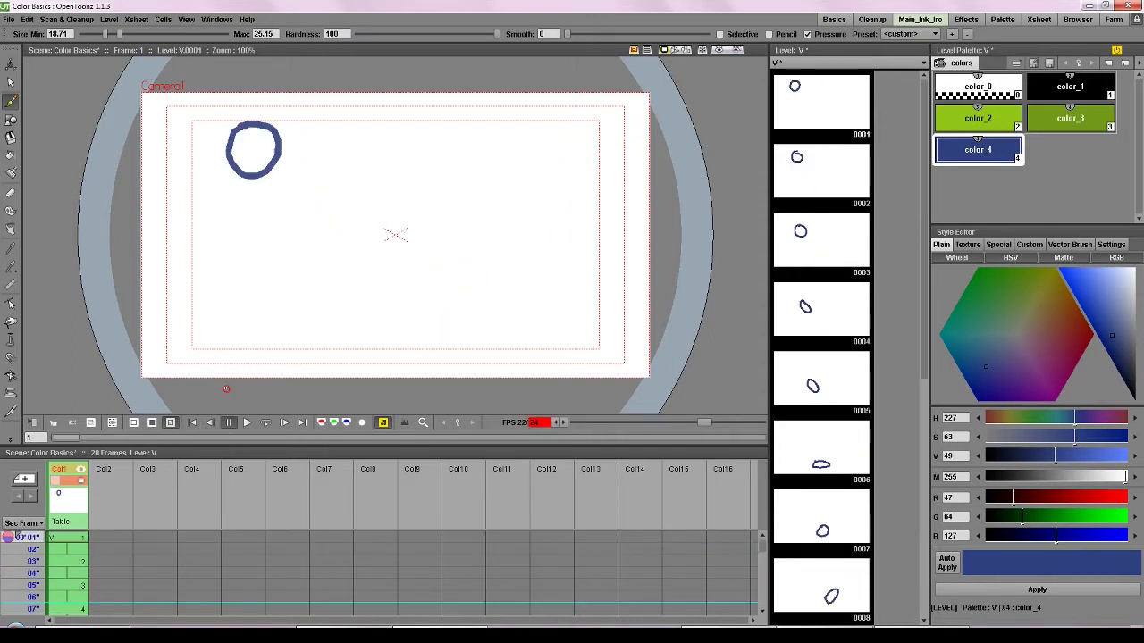
pyautogui.click(231, 425)
pyautogui.click(70, 561)
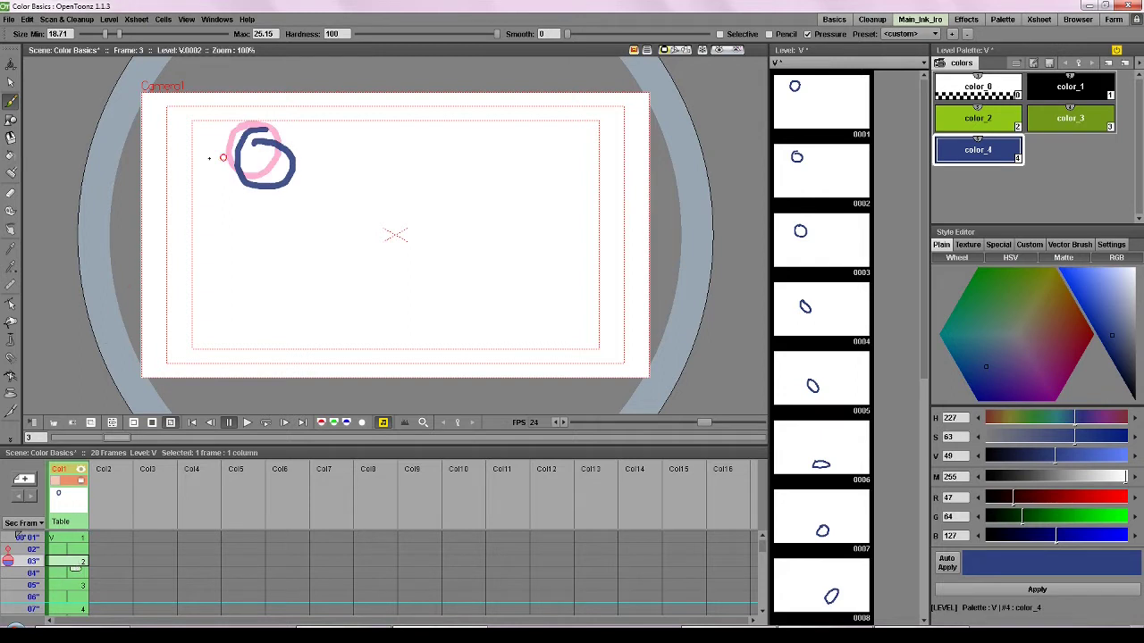
pyautogui.moveTo(9, 552); pyautogui.dragTo(8, 561)
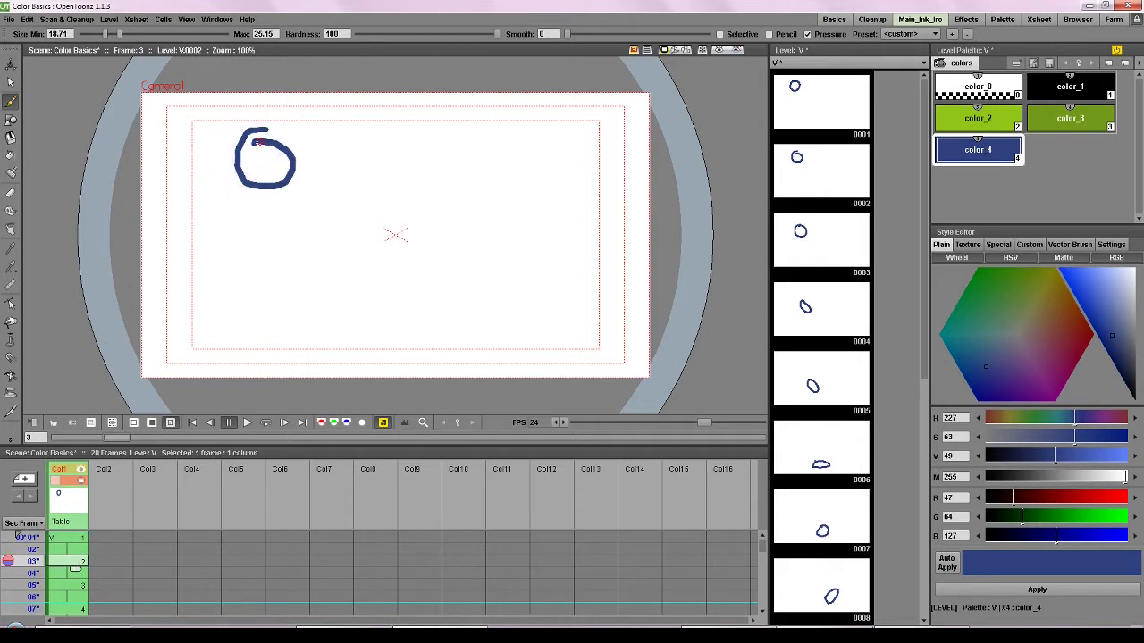
pyautogui.click(79, 585)
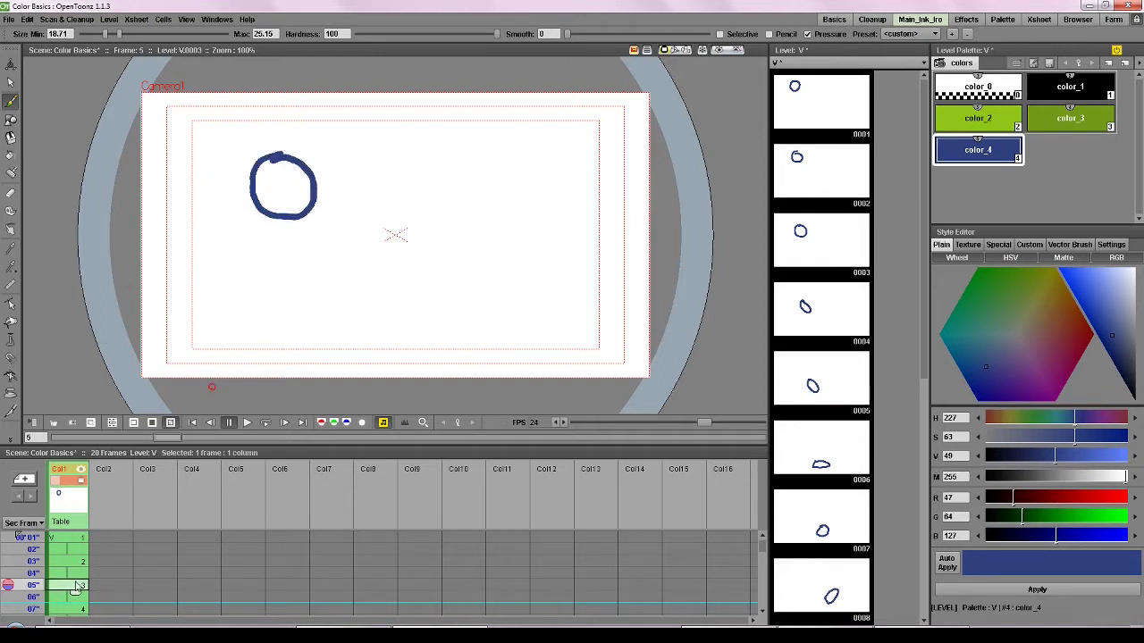
pyautogui.click(80, 608)
pyautogui.click(82, 608)
pyautogui.click(80, 585)
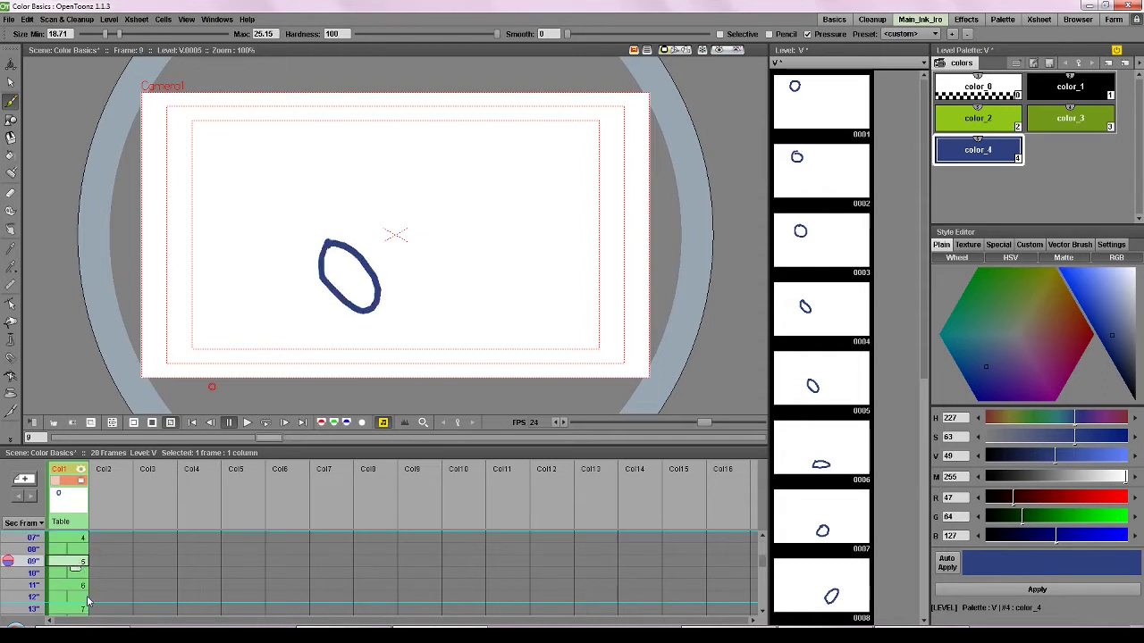
pyautogui.click(89, 601)
# Return to frame 1 and lighten the circle's blue color_4 in the Style Editor
pyautogui.click(83, 608)
pyautogui.scroll(3, 83, 598)
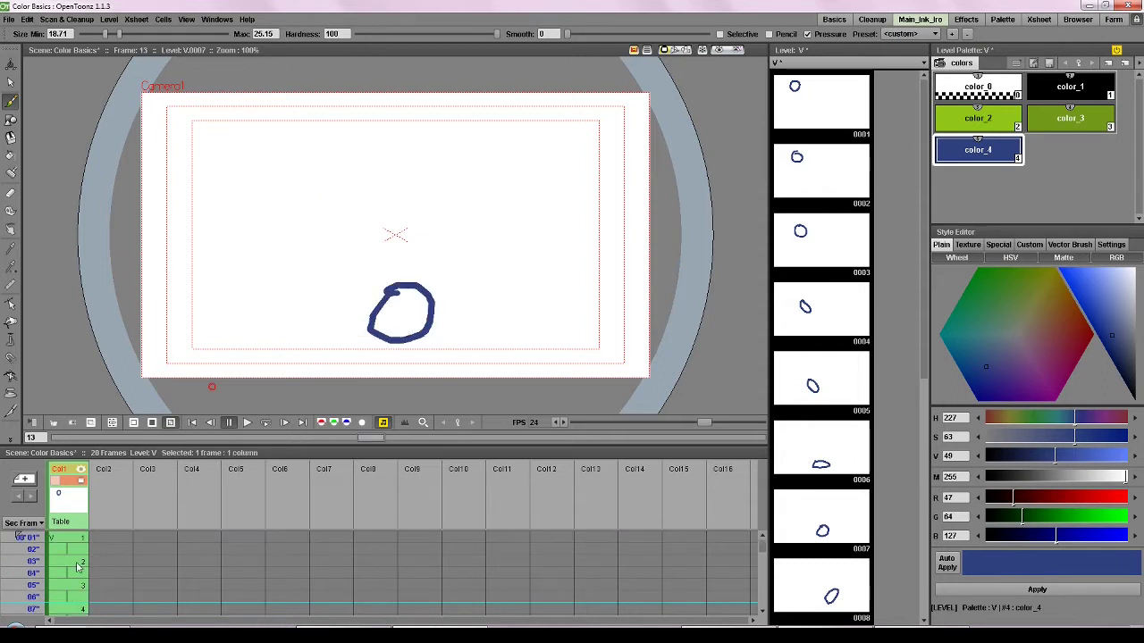
pyautogui.click(75, 538)
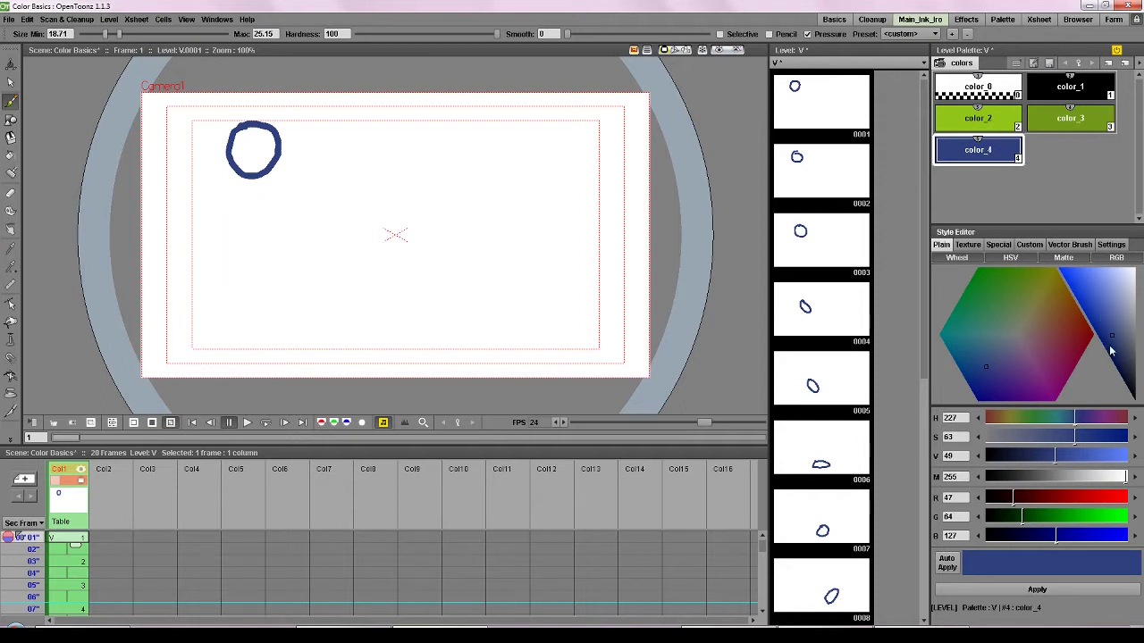
pyautogui.moveTo(1106, 306); pyautogui.dragTo(1105, 287)
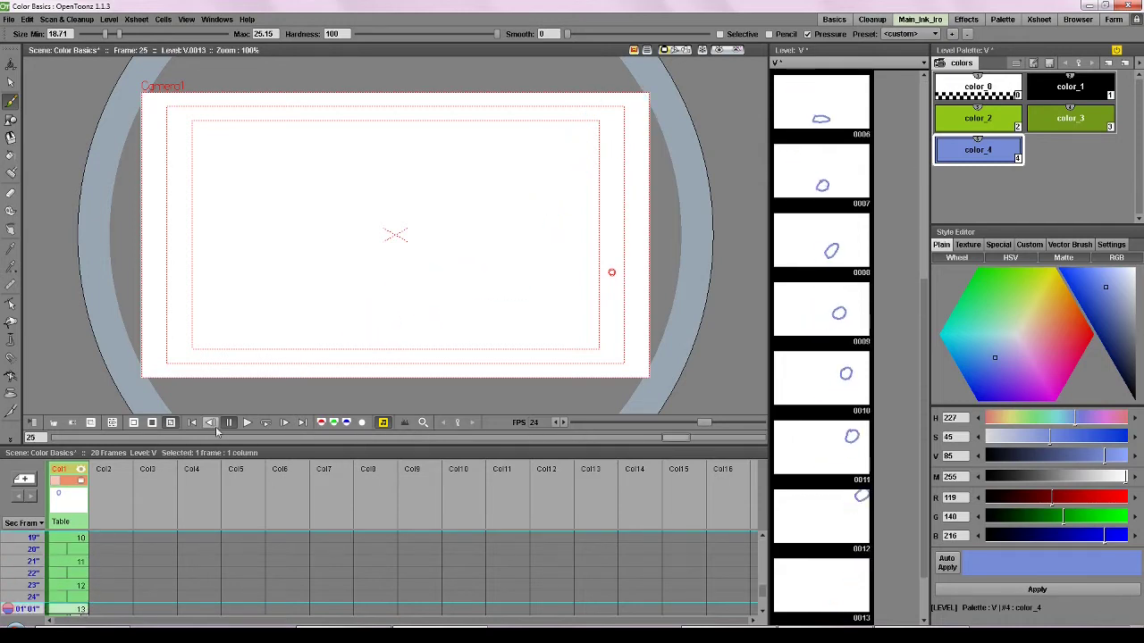
# Replay the lighter-blue animation, then delete Col1 so the Xsheet is empty
pyautogui.click(246, 423)
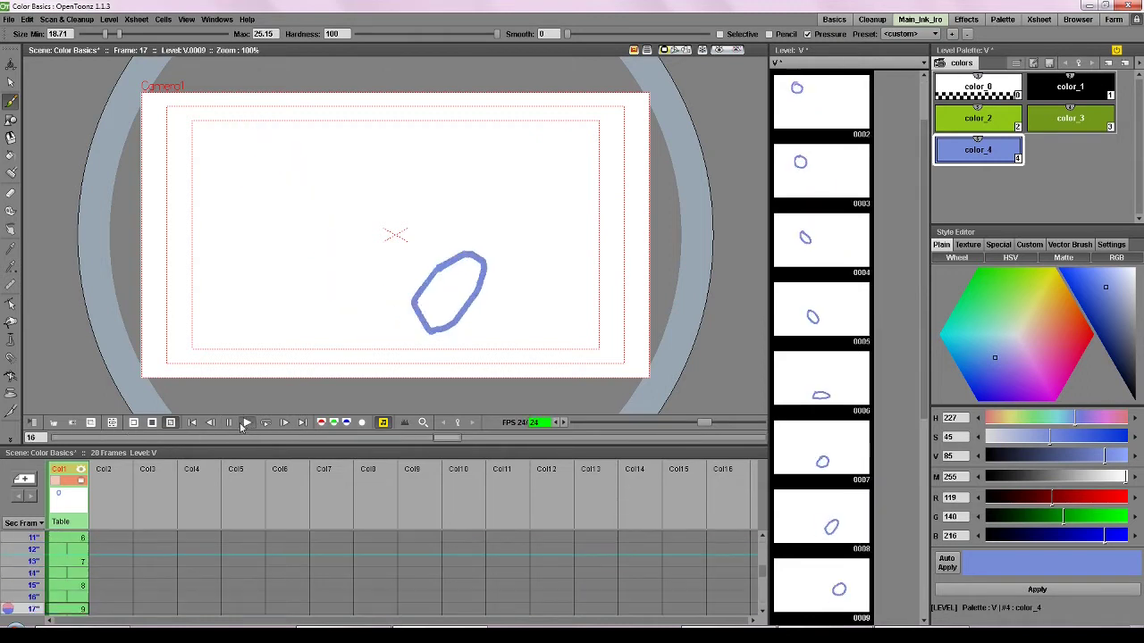
pyautogui.click(229, 422)
pyautogui.click(64, 524)
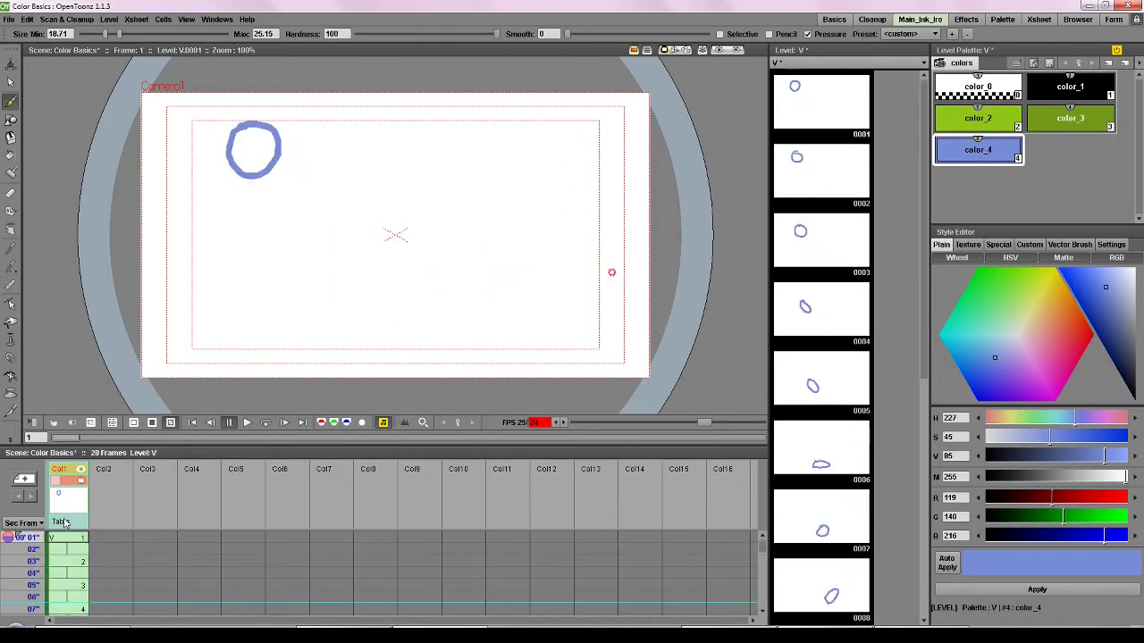
pyautogui.press('Delete')
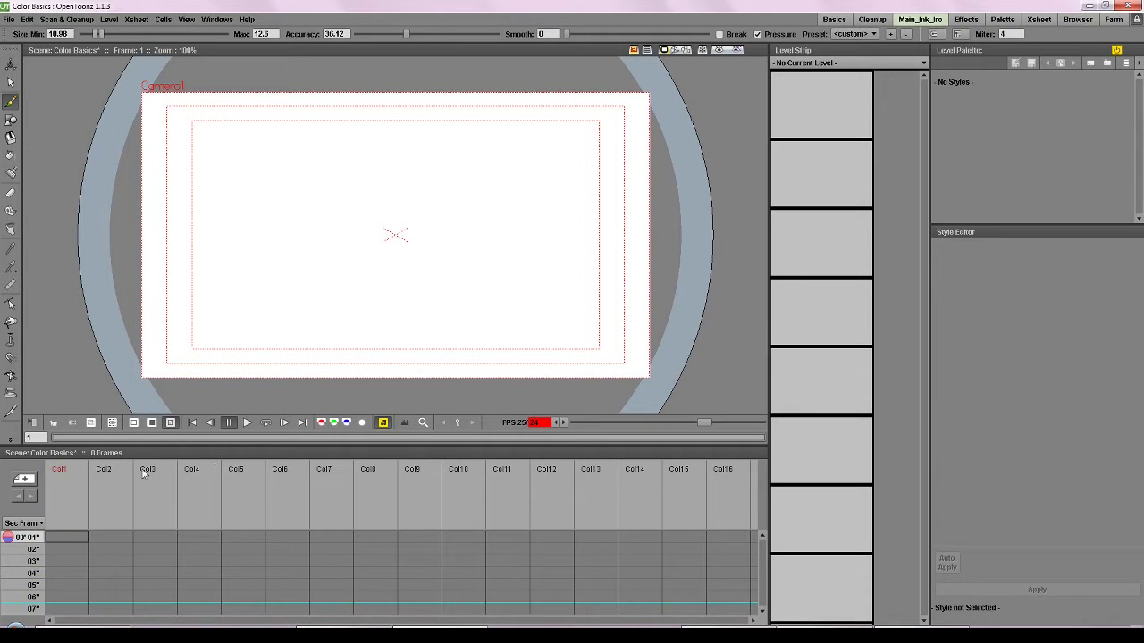
# Create Toonz Raster Level W and draw a black circle divided into quarters by a cross
pyautogui.rightClick(79, 536)
pyautogui.click(116, 561)
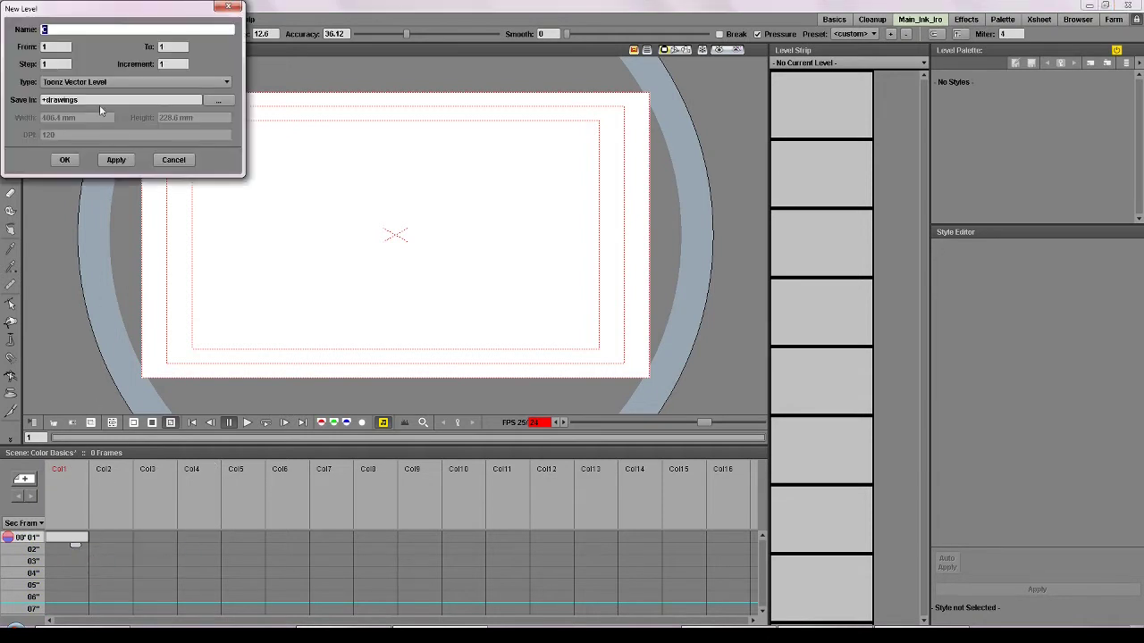
pyautogui.click(103, 82)
pyautogui.click(73, 101)
pyautogui.click(64, 159)
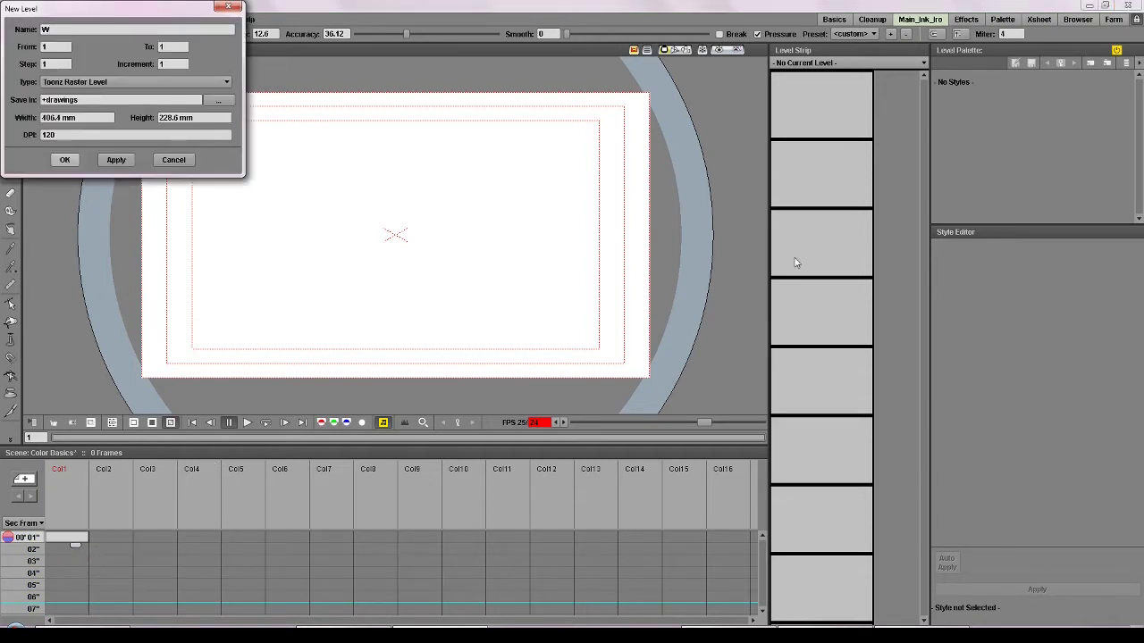
pyautogui.moveTo(350, 153)
pyautogui.mouseDown()
pyautogui.moveTo(313, 185)
pyautogui.moveTo(431, 268)
pyautogui.moveTo(455, 200)
pyautogui.moveTo(398, 159)
pyautogui.moveTo(339, 160)
pyautogui.moveTo(366, 166)
pyautogui.moveTo(360, 286)
pyautogui.mouseUp()
pyautogui.moveTo(308, 219); pyautogui.dragTo(452, 214)
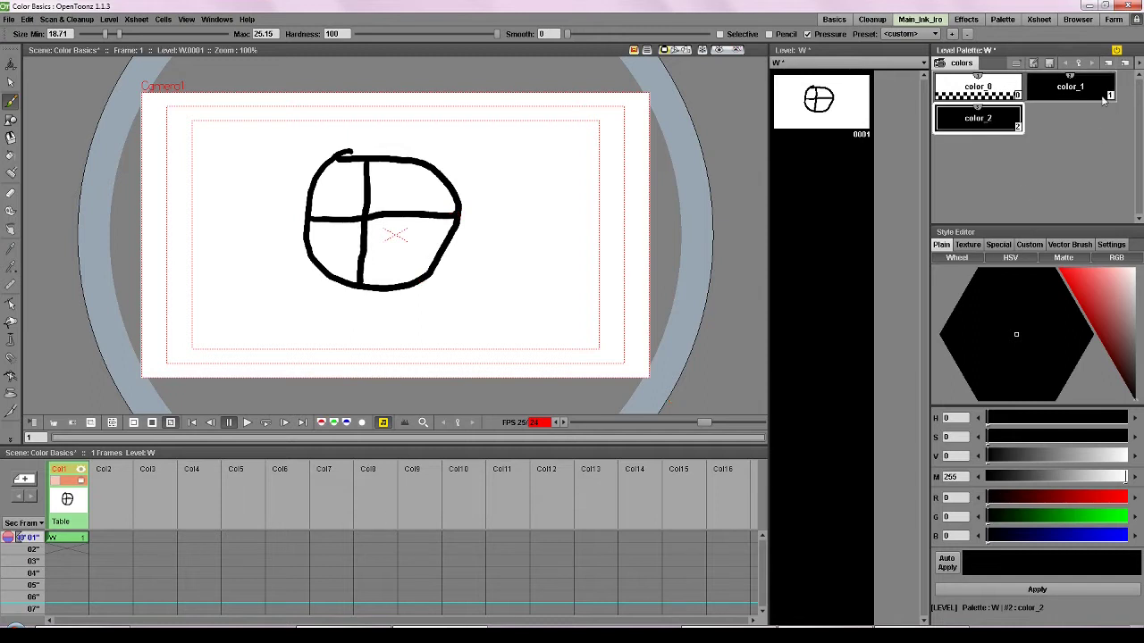
# Add two palette styles to level W: color_2 pink and color_3 clear yellow
pyautogui.click(1108, 63)
pyautogui.click(1115, 286)
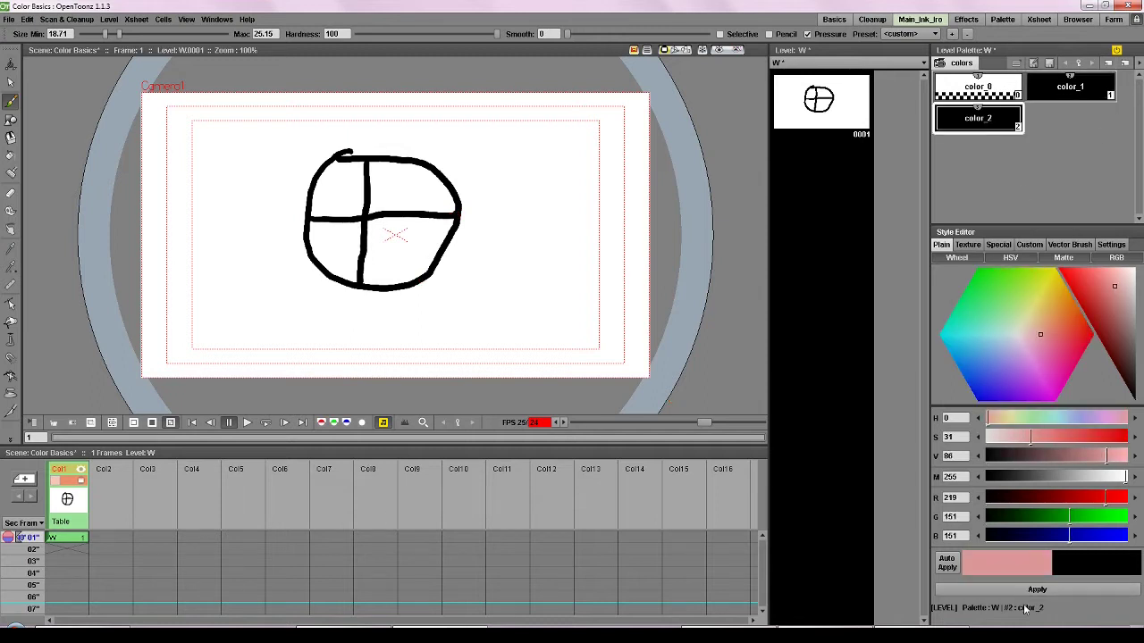
pyautogui.click(1109, 64)
pyautogui.click(1023, 289)
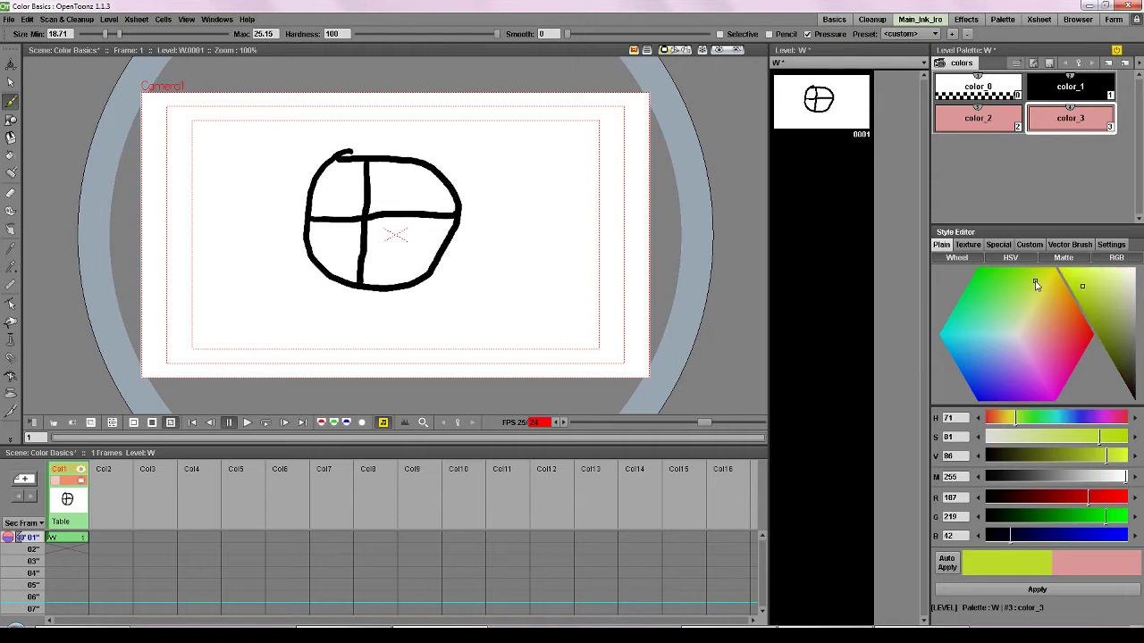
pyautogui.click(1041, 285)
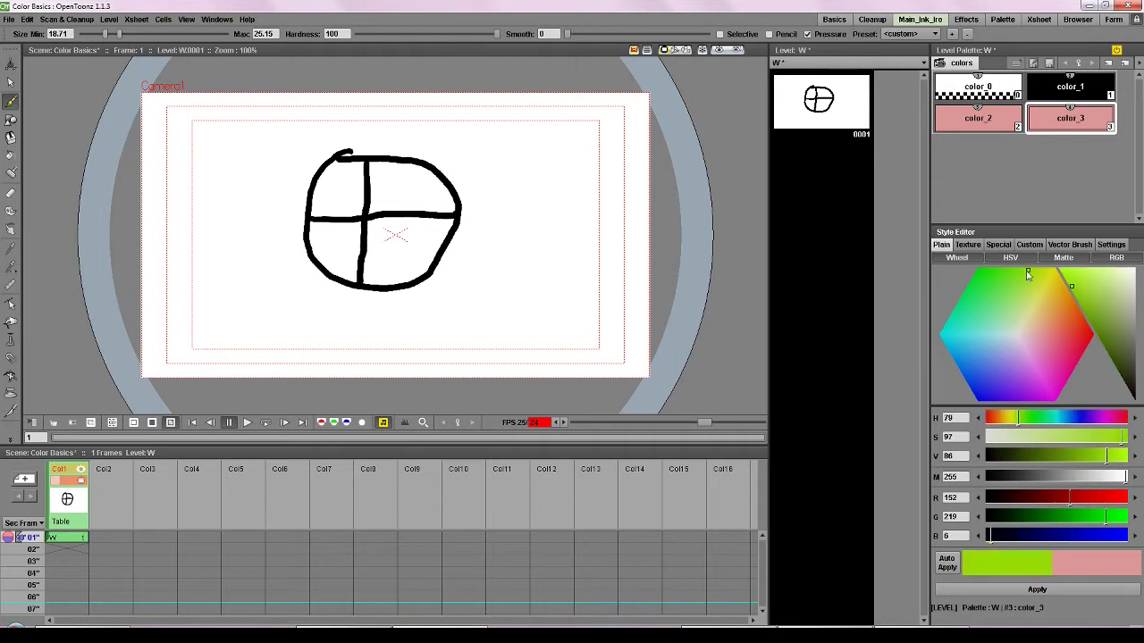
pyautogui.click(1082, 278)
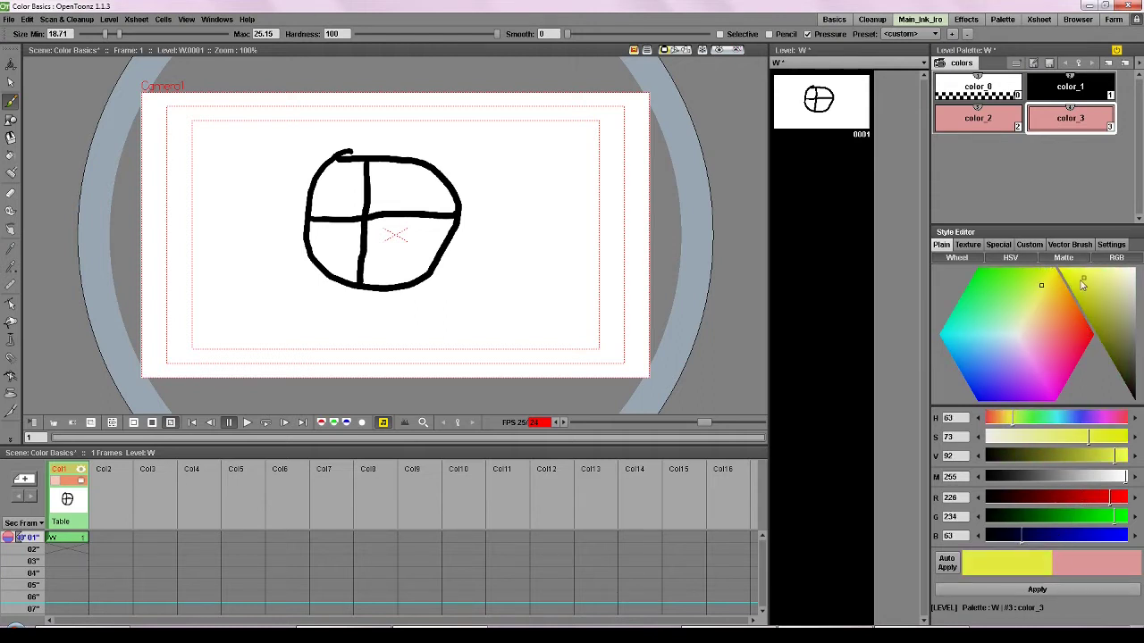
pyautogui.click(1032, 590)
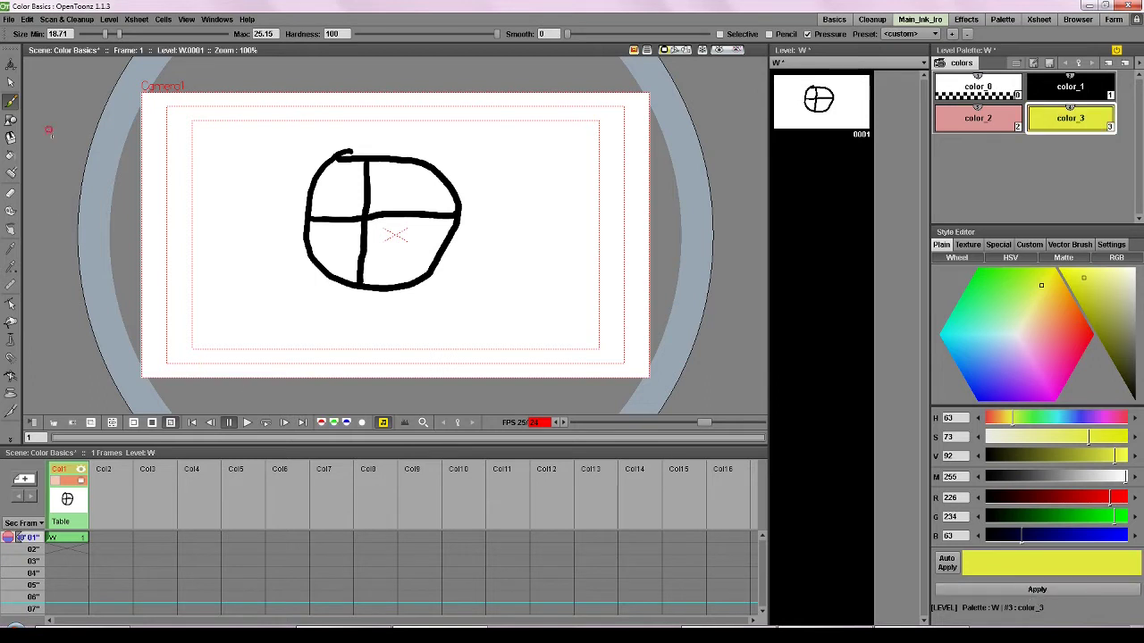
pyautogui.click(11, 156)
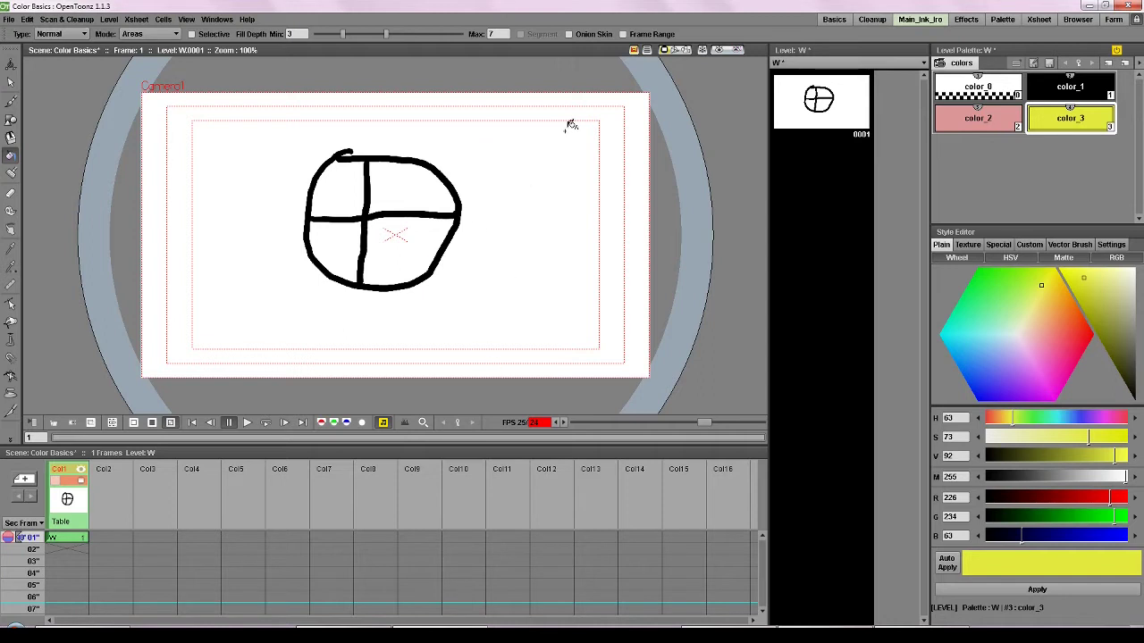
# With Normal fill type, fill the lower-right quarter yellow and undo the accidental background fill
pyautogui.click(42, 36)
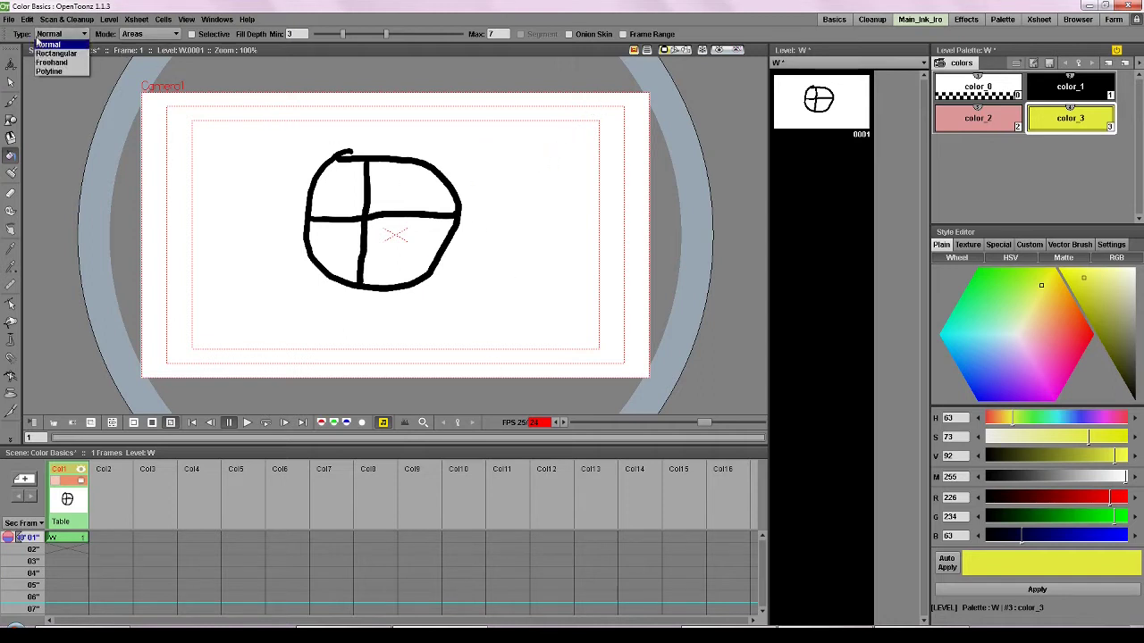
pyautogui.click(43, 43)
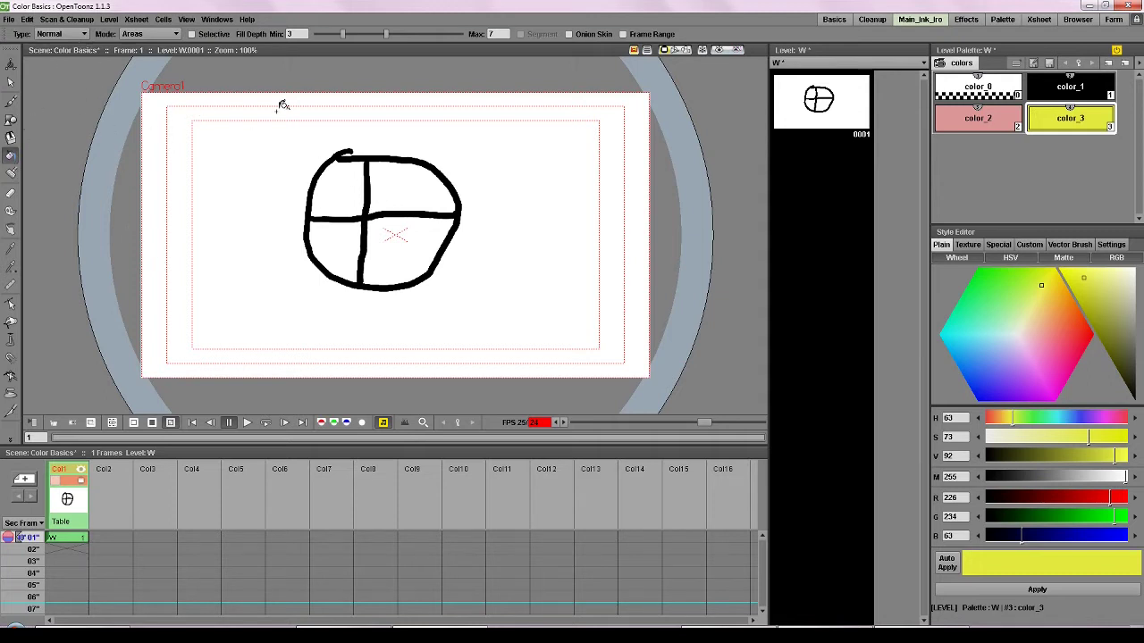
pyautogui.click(404, 237)
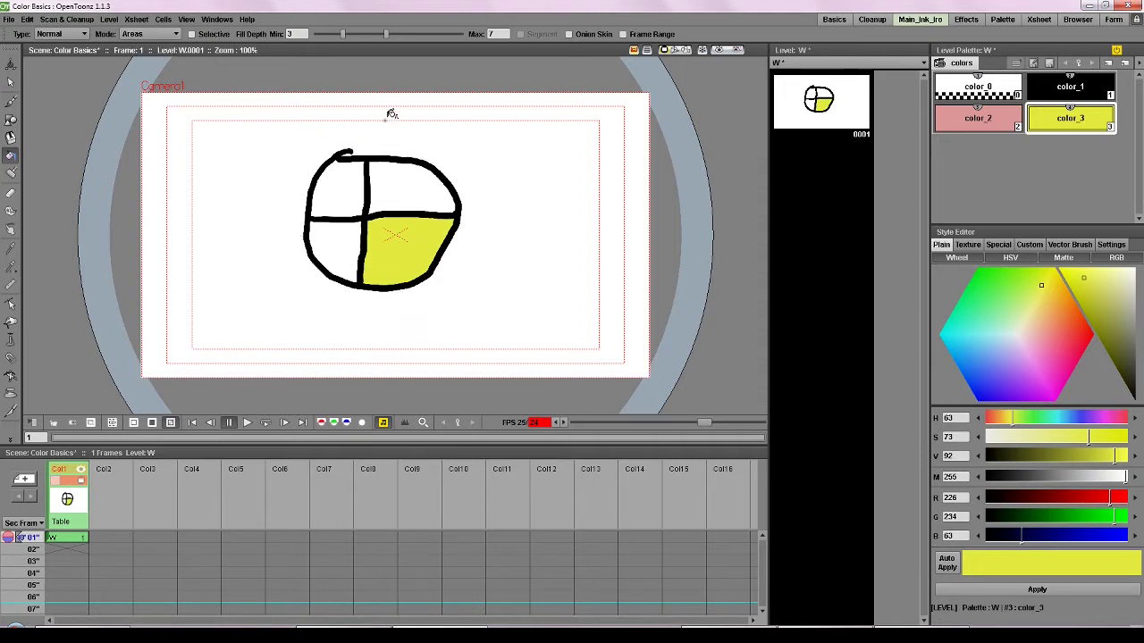
pyautogui.click(443, 124)
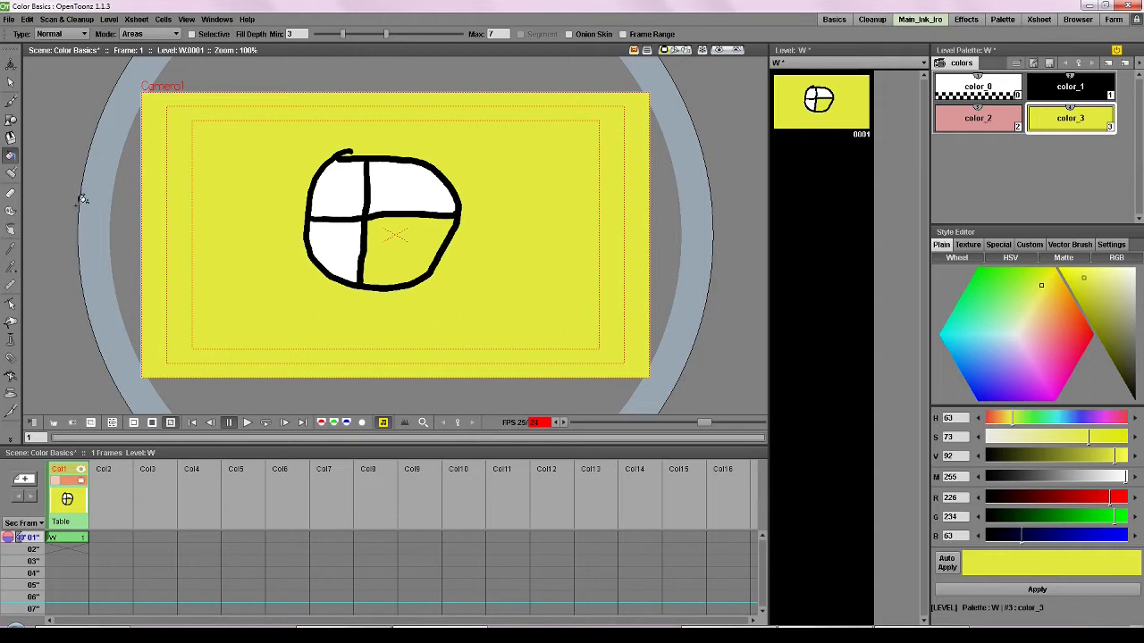
pyautogui.hotkey('ctrl', 'z')
# Draw two diagonal black test strokes left of the circle, then undo them
pyautogui.click(11, 101)
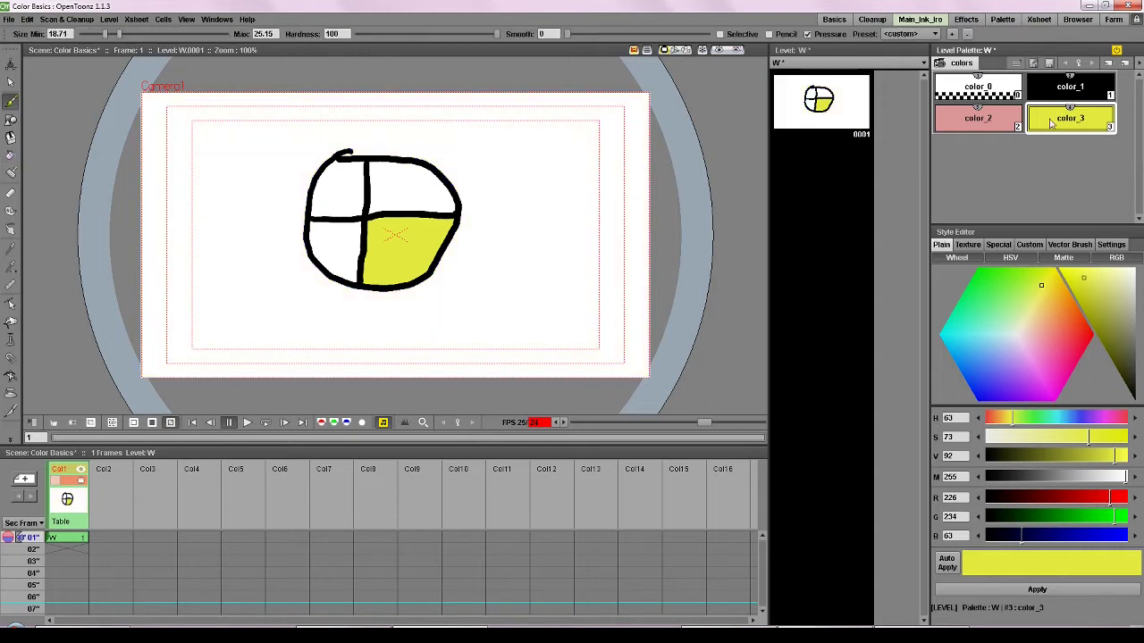
pyautogui.click(1069, 87)
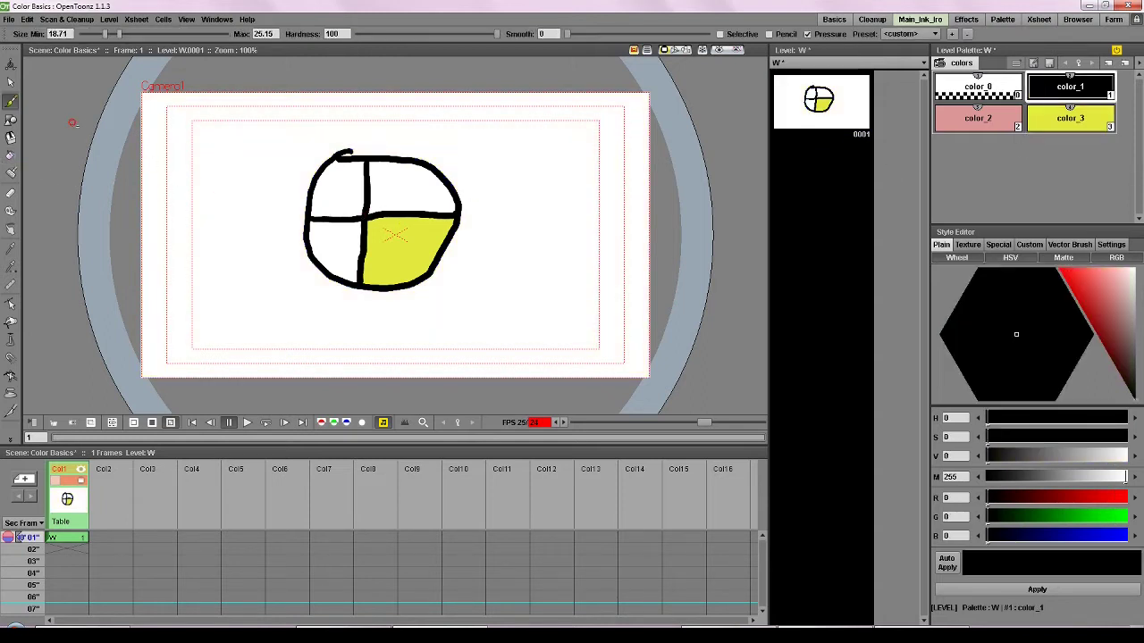
pyautogui.moveTo(267, 142); pyautogui.dragTo(216, 212)
pyautogui.click(11, 172)
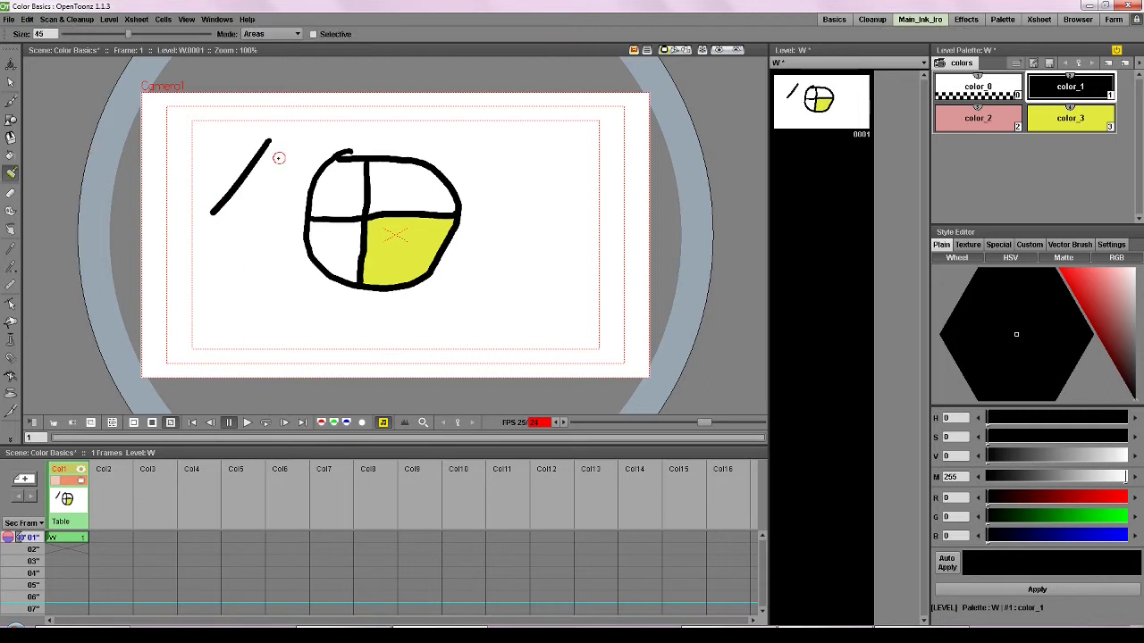
pyautogui.moveTo(282, 143); pyautogui.dragTo(215, 230)
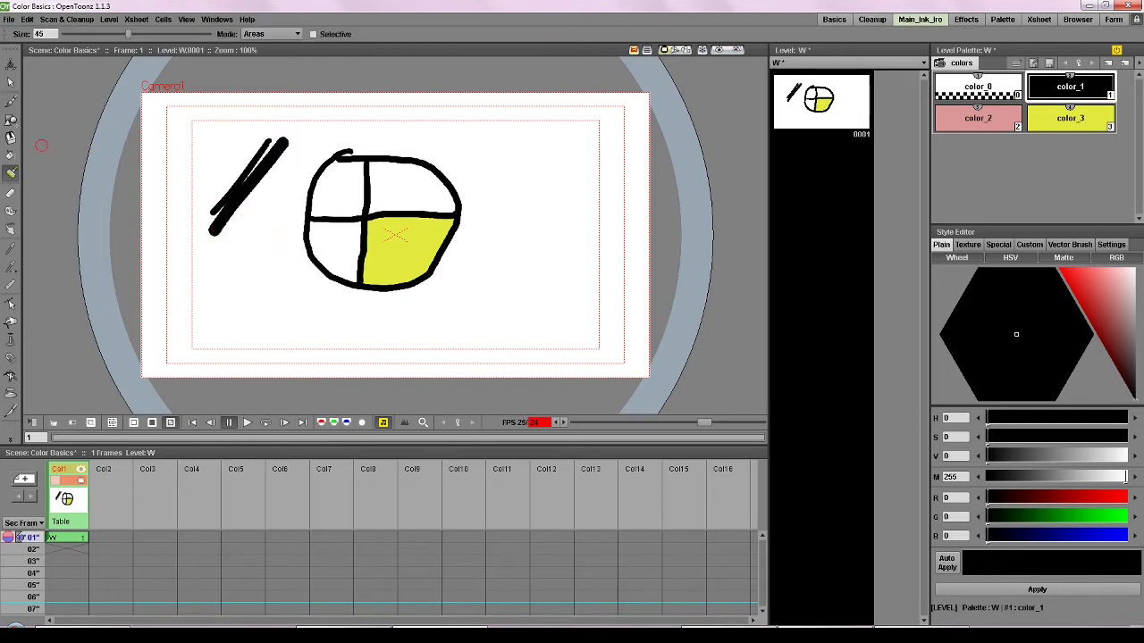
pyautogui.hotkey('ctrl', 'z')
pyautogui.hotkey('ctrl', 'z')
pyautogui.hotkey('ctrl', 'z')
# Fill the upper-right and lower-left quadrants with pink color_2
pyautogui.click(11, 154)
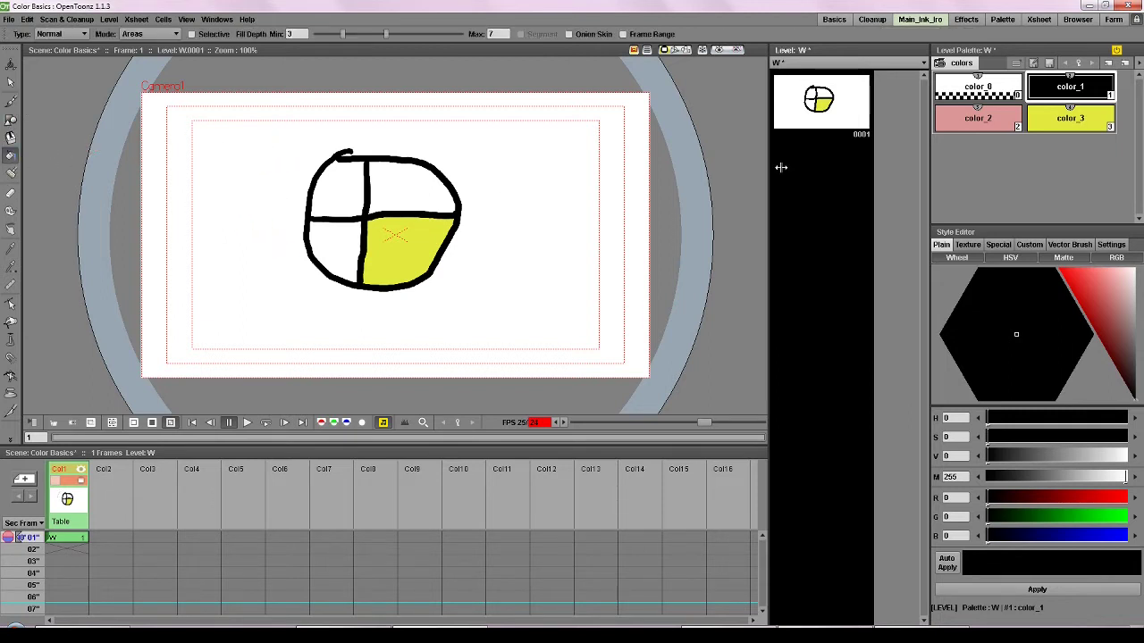
pyautogui.click(978, 125)
pyautogui.click(402, 194)
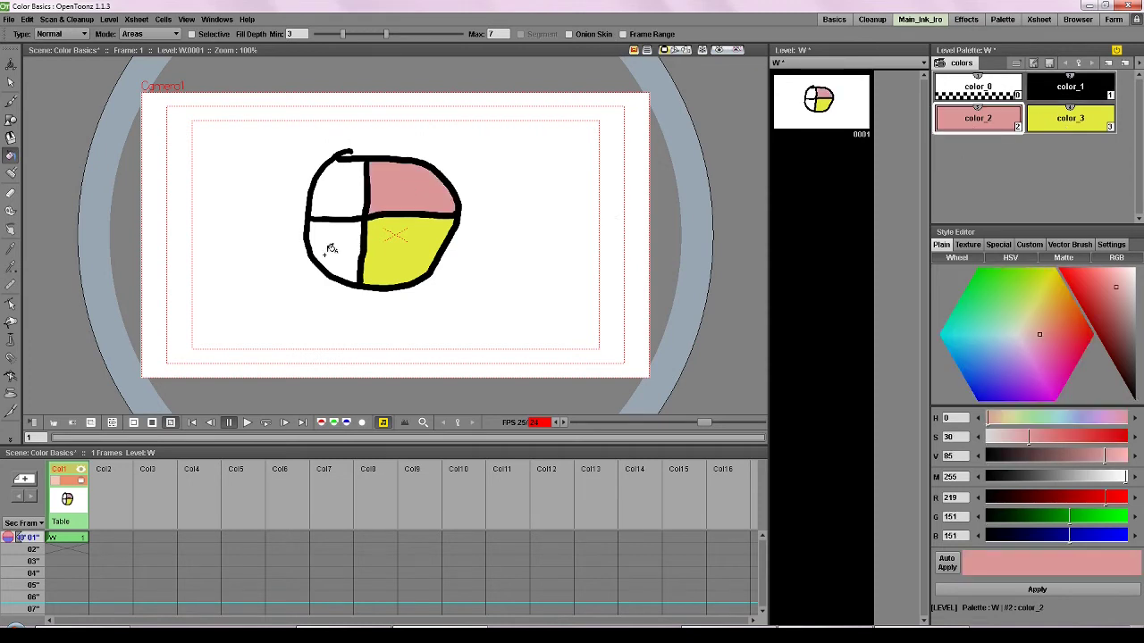
pyautogui.click(331, 248)
pyautogui.click(357, 195)
# Fill the upper-left quadrant with yellow color_3
pyautogui.click(1069, 118)
pyautogui.click(358, 187)
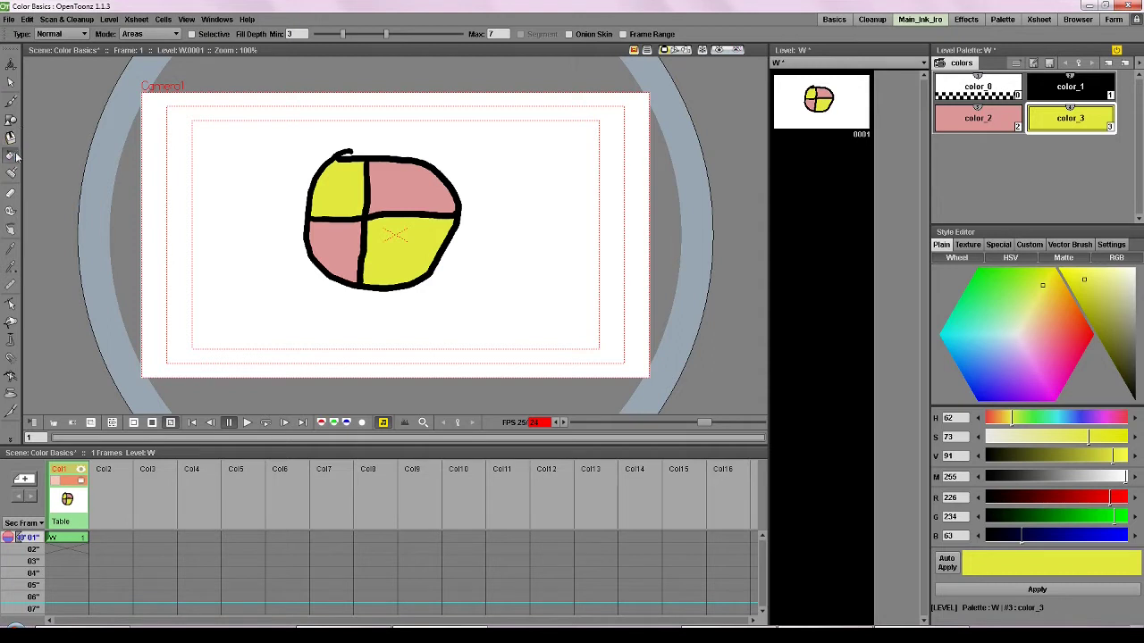
pyautogui.click(980, 100)
pyautogui.click(1069, 118)
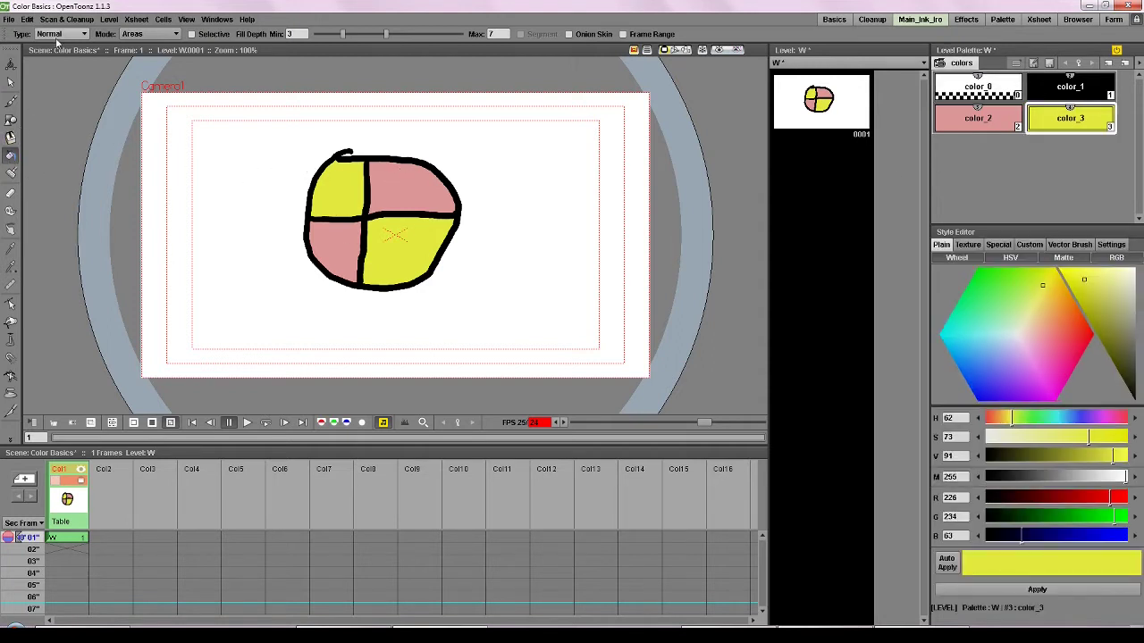
# Set Fill Mode to Lines, try colouring the outlines pink, then undo it
pyautogui.click(154, 34)
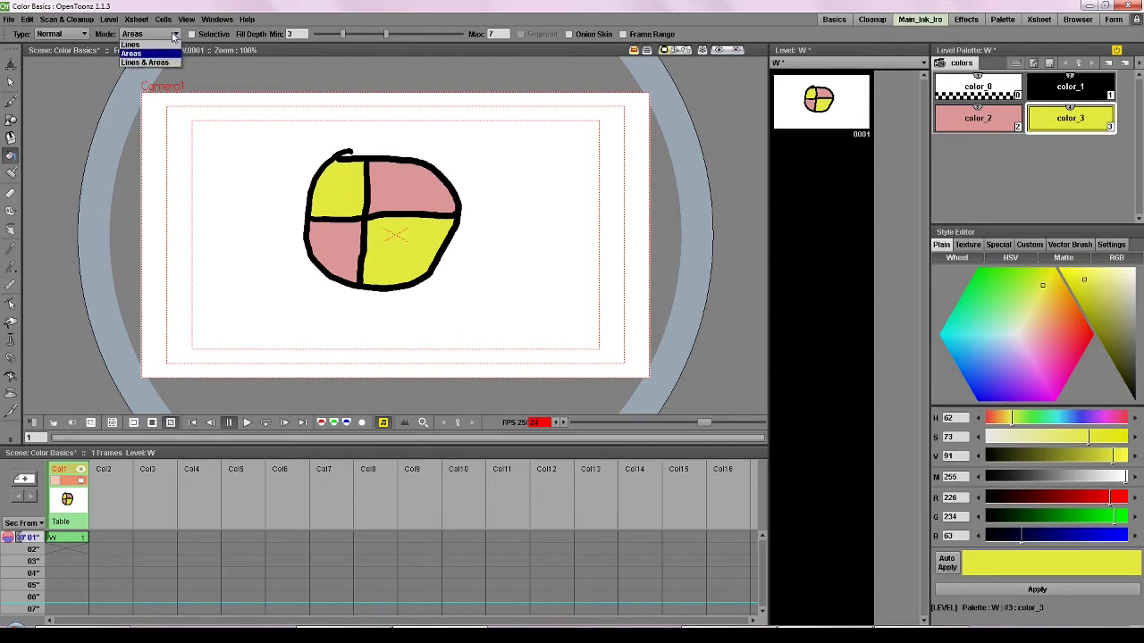
pyautogui.click(165, 45)
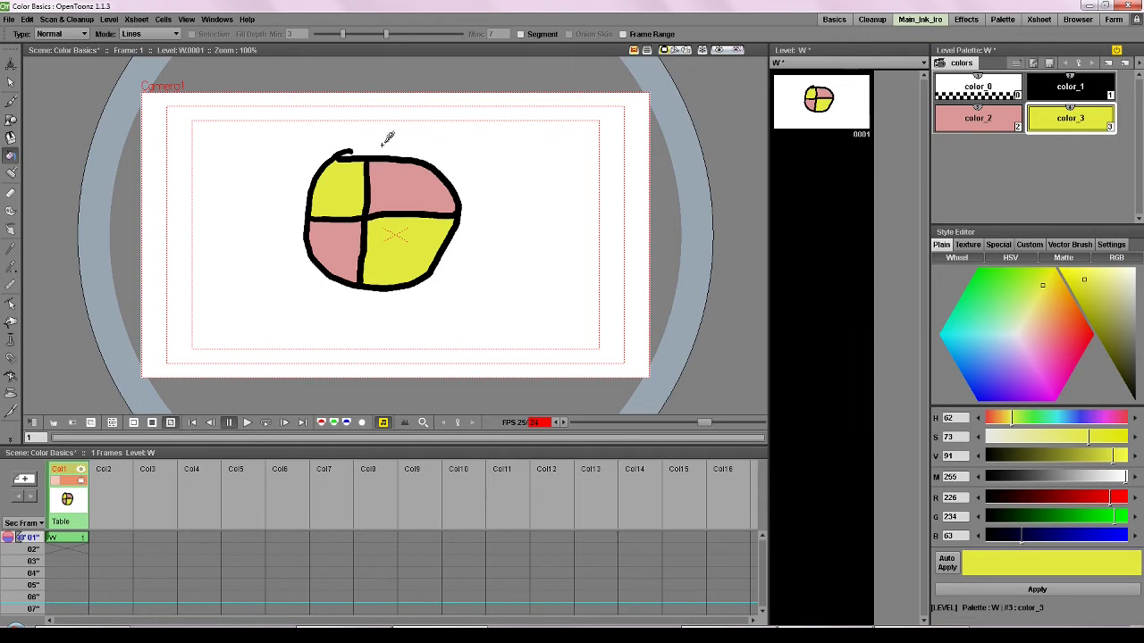
pyautogui.keyDown('ctrl'); pyautogui.click(451, 194); pyautogui.keyUp('ctrl')
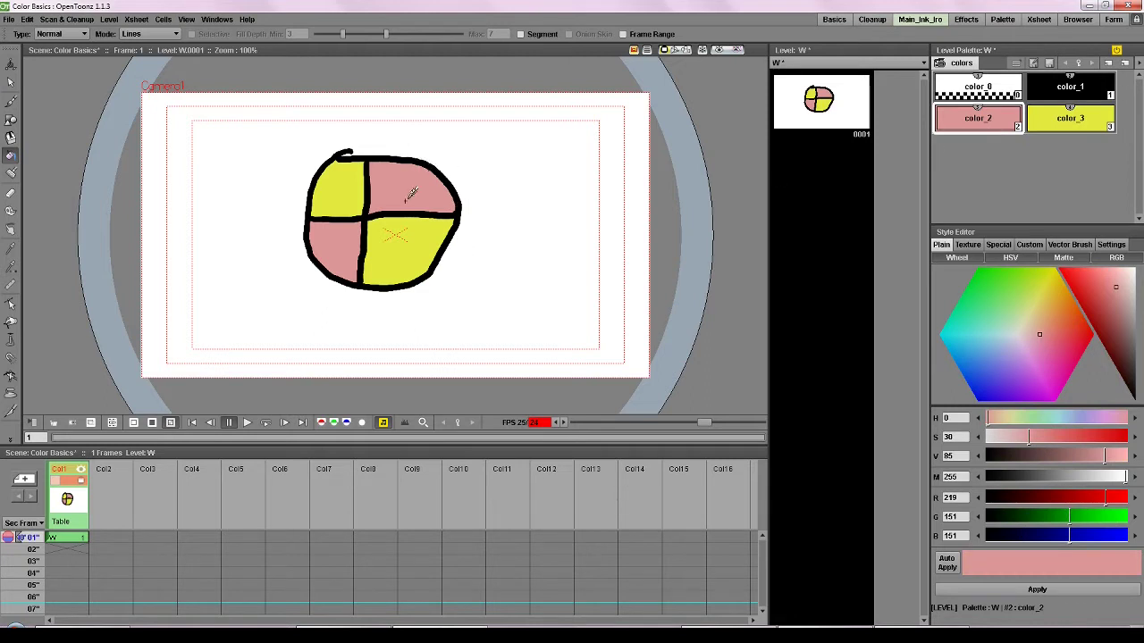
pyautogui.click(341, 154)
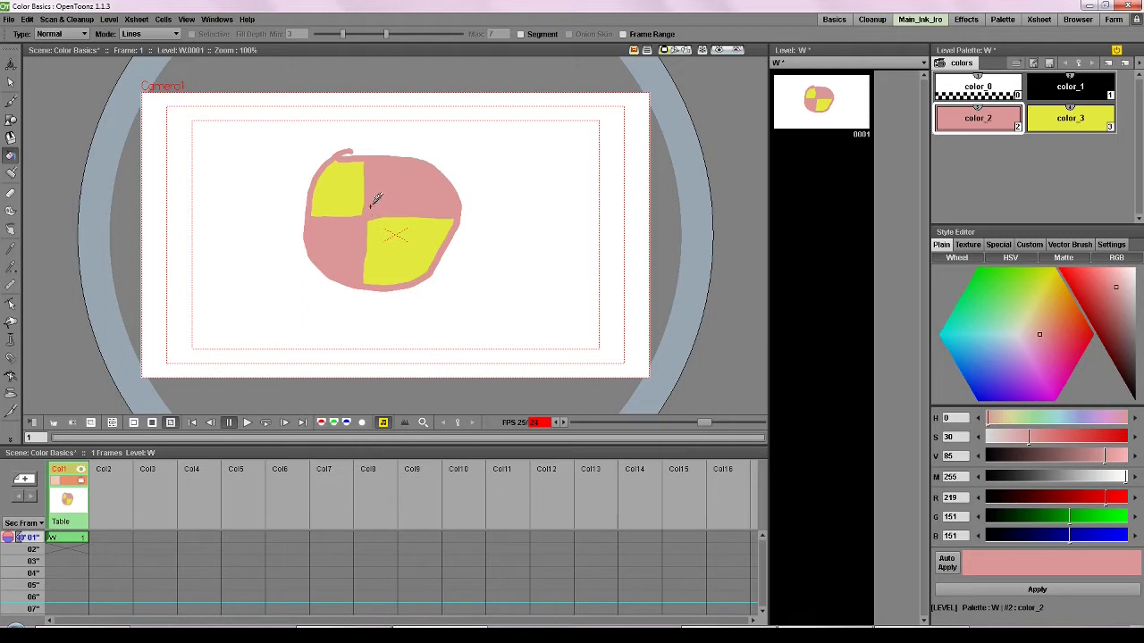
pyautogui.hotkey('ctrl', 'z')
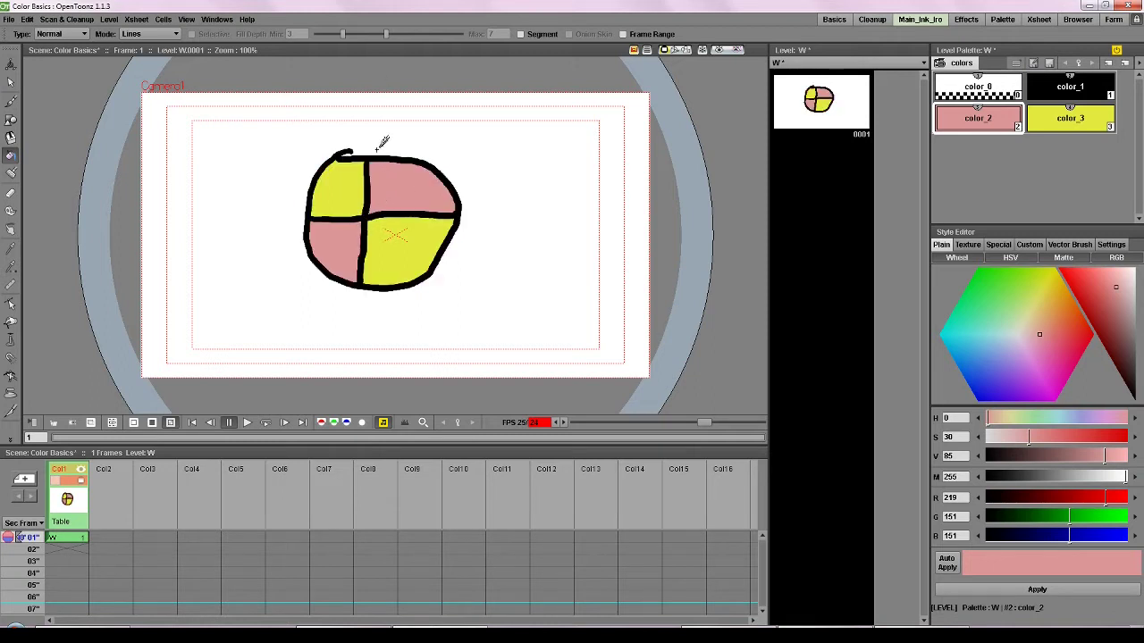
# Add a darker pink color_4, recolour the outlines with it, and reset mode to Lines & Areas
pyautogui.click(1106, 63)
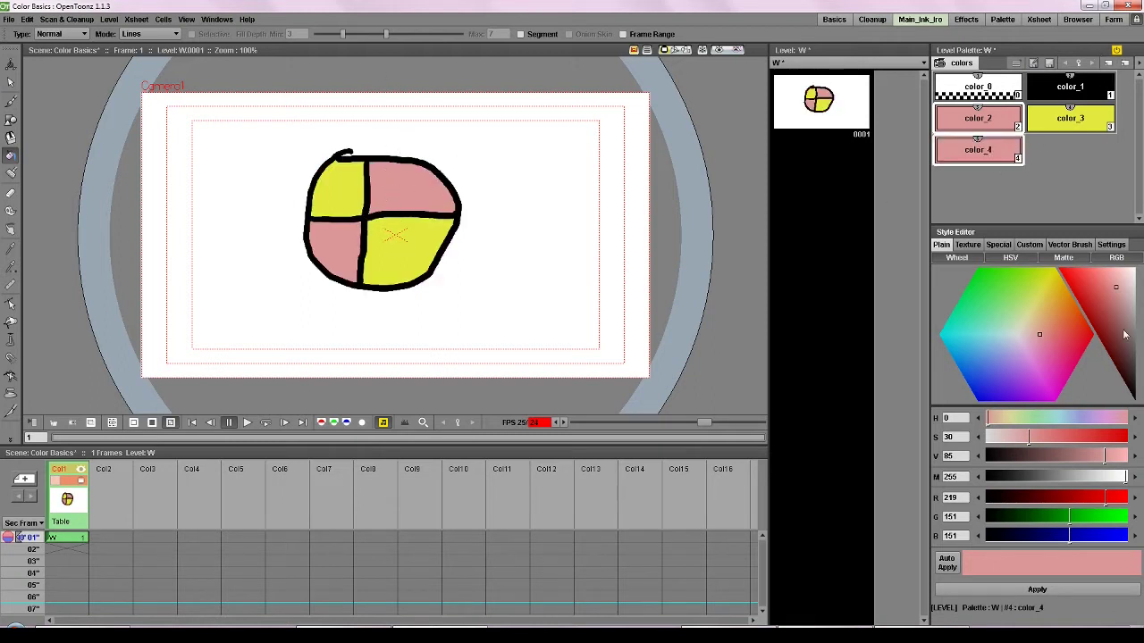
pyautogui.click(1114, 313)
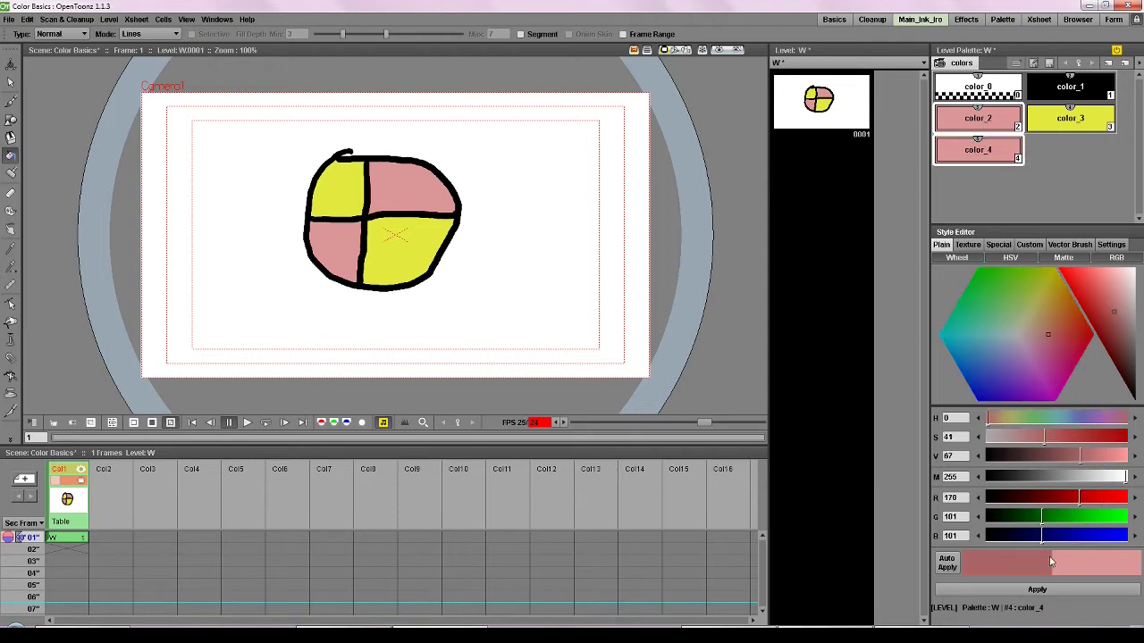
pyautogui.click(431, 164)
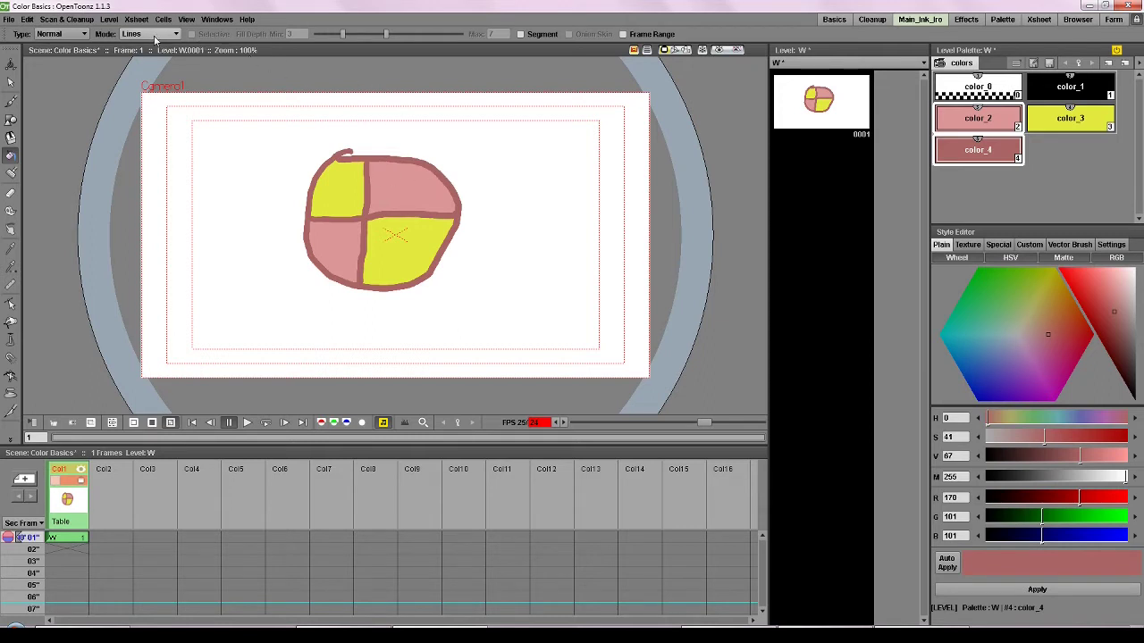
pyautogui.click(154, 37)
pyautogui.click(163, 65)
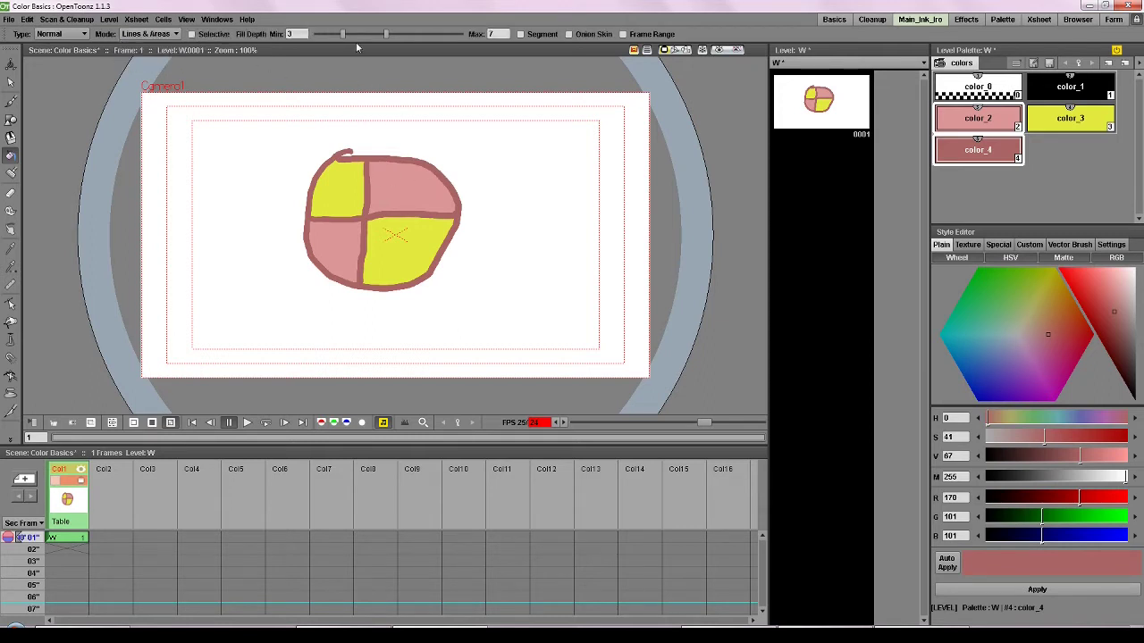
# Add a light orange color_5 style and keep the Lines & Areas fill mode
pyautogui.click(1108, 63)
pyautogui.click(1048, 309)
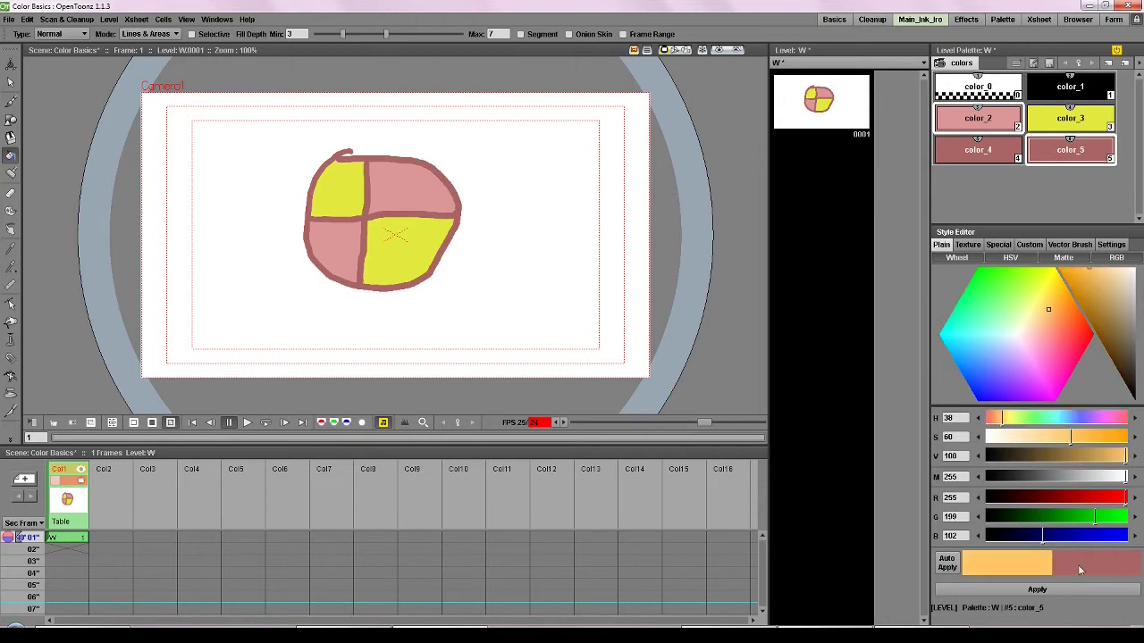
pyautogui.click(1037, 590)
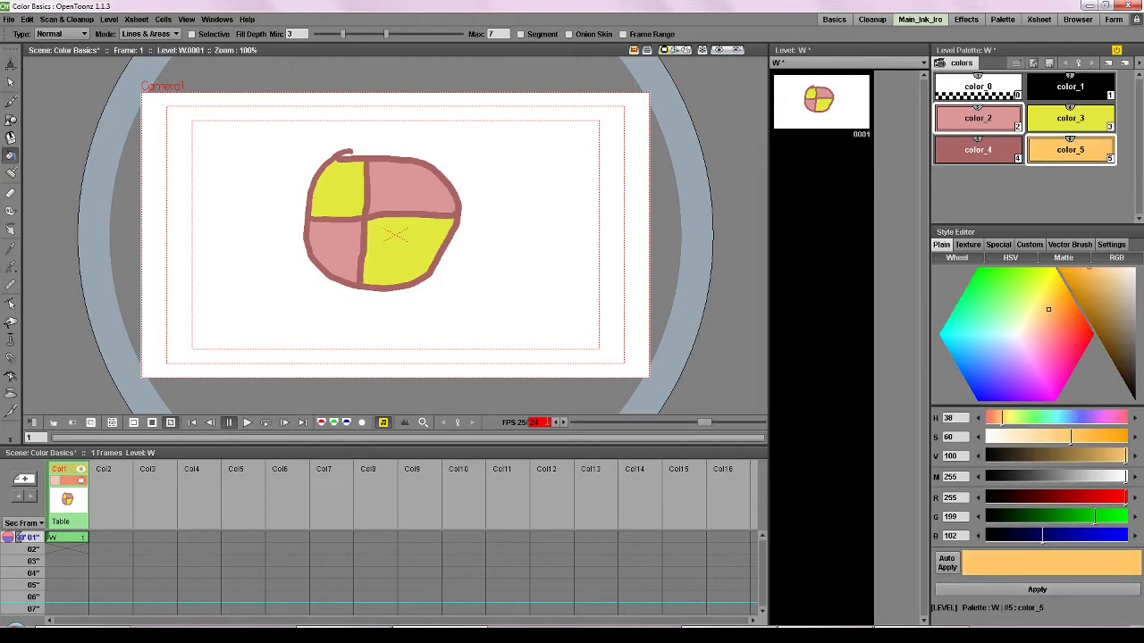
pyautogui.click(147, 33)
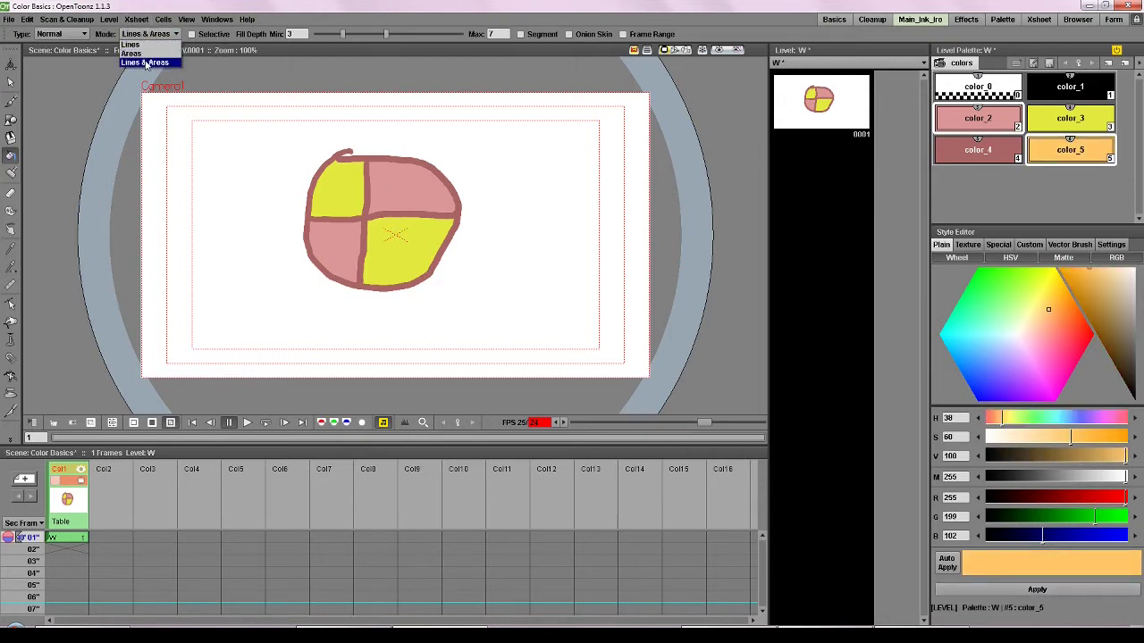
pyautogui.click(349, 50)
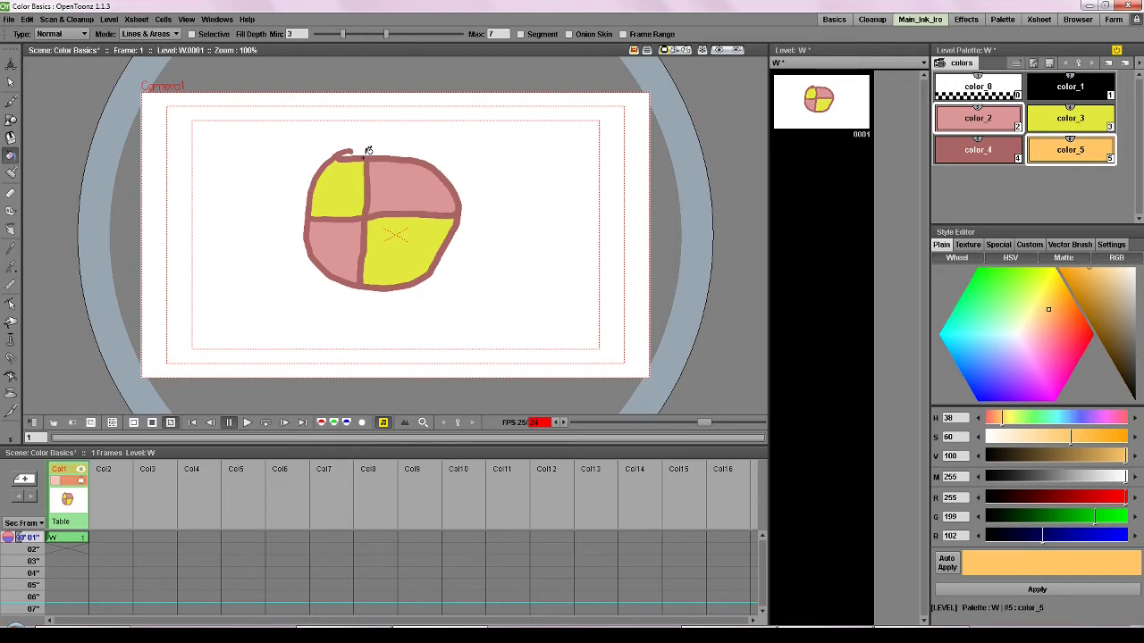
# Fill the circle's four regions orange, then undo all the orange fills
pyautogui.click(409, 188)
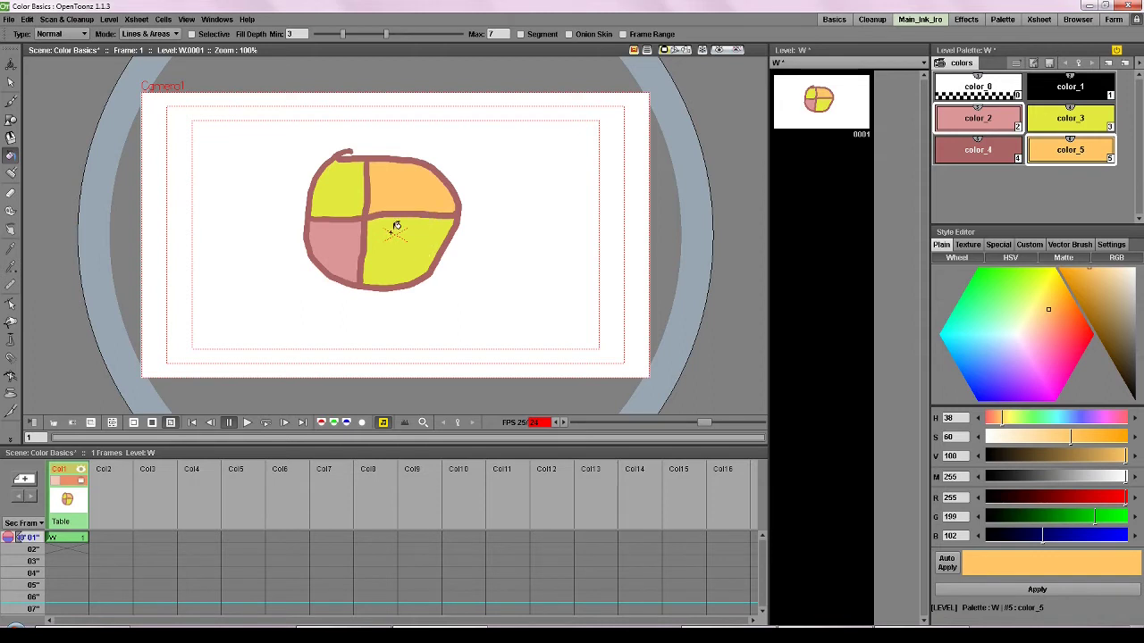
pyautogui.click(396, 226)
pyautogui.click(344, 237)
pyautogui.click(347, 182)
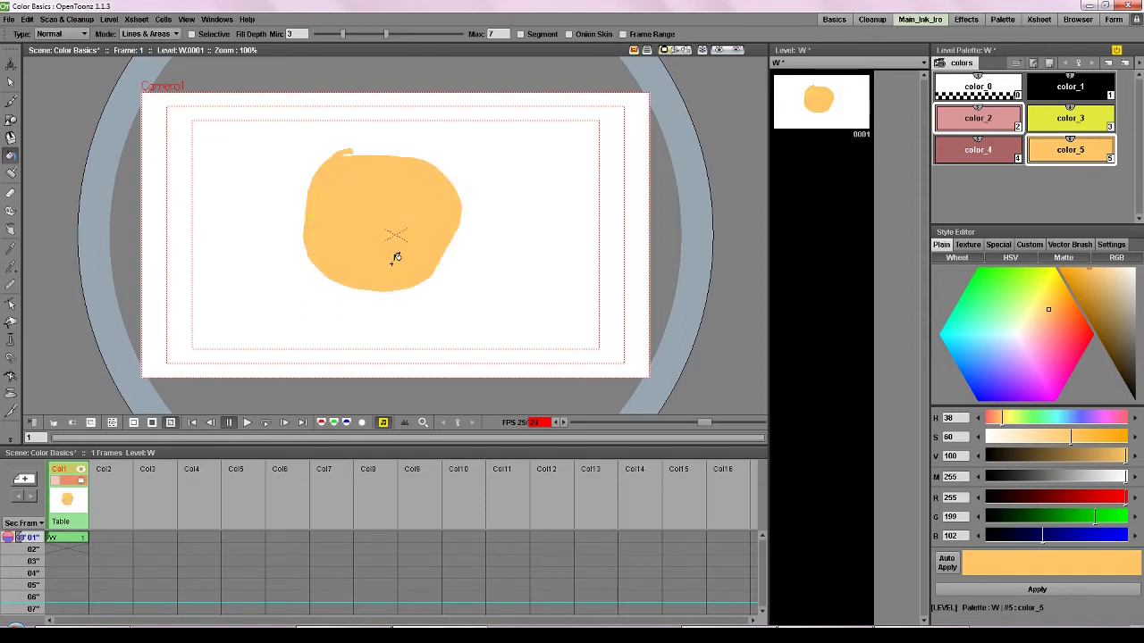
pyautogui.hotkey('ctrl', 'z')
pyautogui.hotkey('ctrl', 'z')
pyautogui.hotkey('ctrl', 'z')
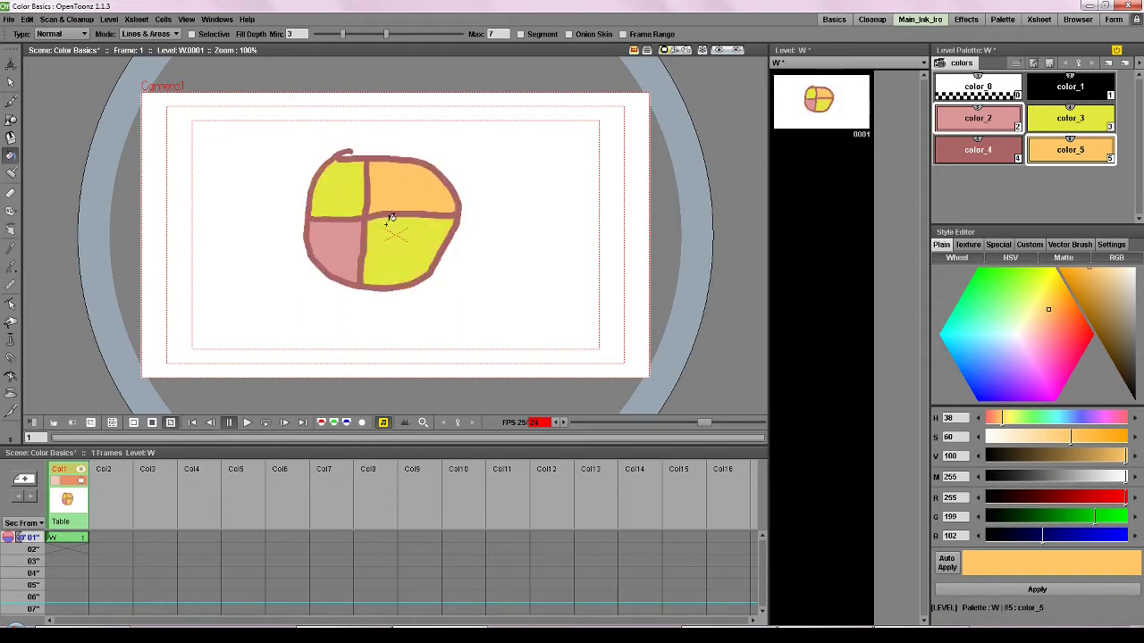
pyautogui.hotkey('ctrl', 'z')
pyautogui.hotkey('ctrl', 'z')
pyautogui.hotkey('ctrl', 'z')
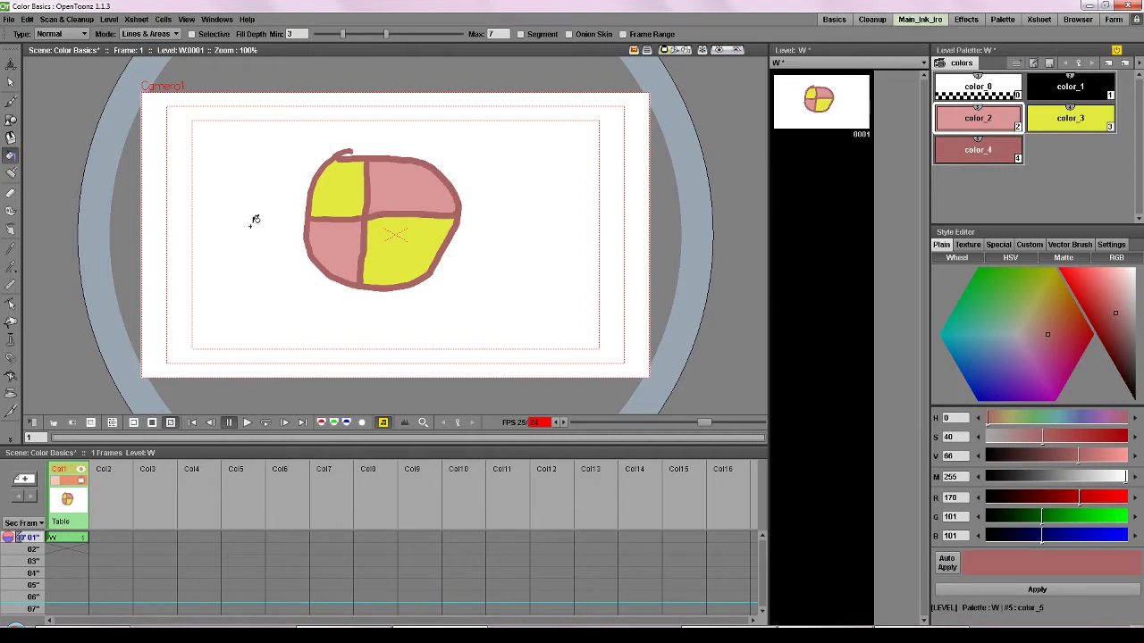
# Lasso and delete the circle drawing, then brush a black color_1 zigzag stroke
pyautogui.click(11, 81)
pyautogui.moveTo(401, 120)
pyautogui.mouseDown()
pyautogui.moveTo(349, 110)
pyautogui.moveTo(326, 119)
pyautogui.mouseUp()
pyautogui.press('Delete')
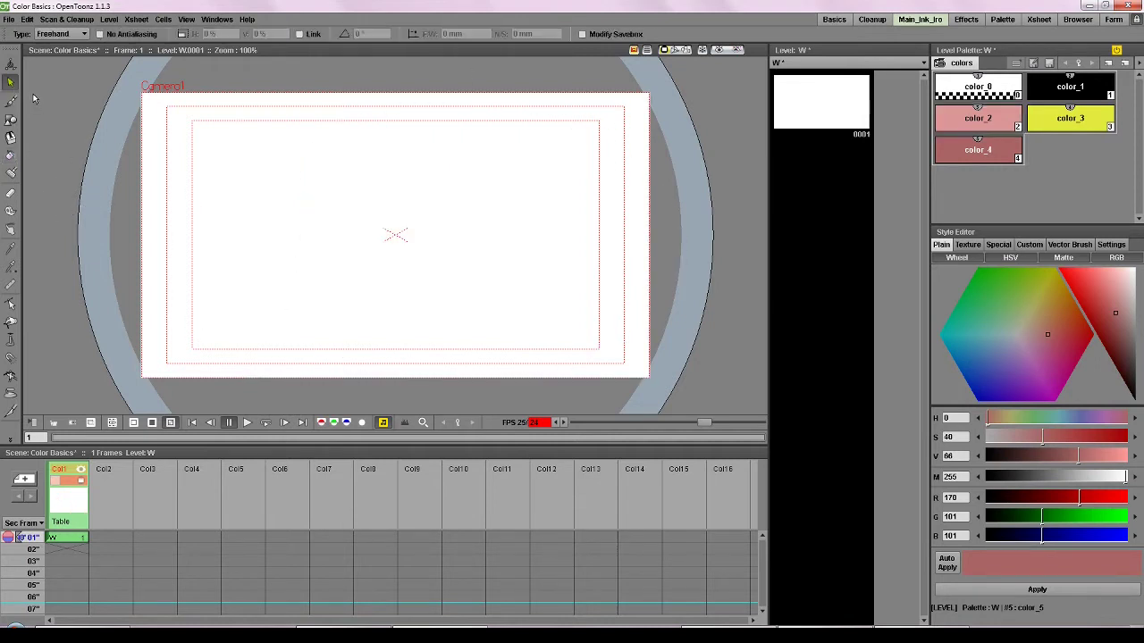
pyautogui.click(10, 100)
pyautogui.click(1059, 89)
pyautogui.moveTo(354, 144)
pyautogui.mouseDown()
pyautogui.moveTo(503, 321)
pyautogui.moveTo(360, 270)
pyautogui.moveTo(458, 219)
pyautogui.moveTo(335, 224)
pyautogui.moveTo(373, 146)
pyautogui.moveTo(342, 143)
pyautogui.moveTo(332, 161)
pyautogui.moveTo(272, 170)
pyautogui.moveTo(308, 158)
pyautogui.moveTo(275, 200)
pyautogui.mouseUp()
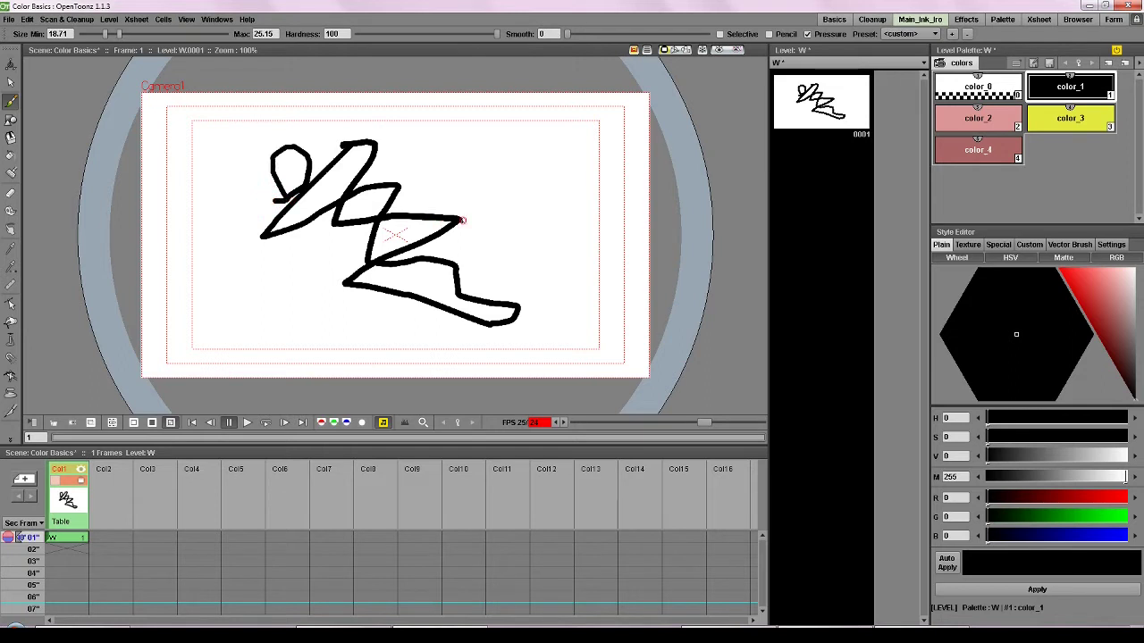
# Add black loops at right of centre and lower left, plus a spiral at lower right
pyautogui.moveTo(431, 211)
pyautogui.mouseDown()
pyautogui.moveTo(463, 207)
pyautogui.moveTo(432, 215)
pyautogui.mouseUp()
pyautogui.moveTo(362, 243)
pyautogui.mouseDown()
pyautogui.moveTo(365, 261)
pyautogui.moveTo(355, 243)
pyautogui.mouseUp()
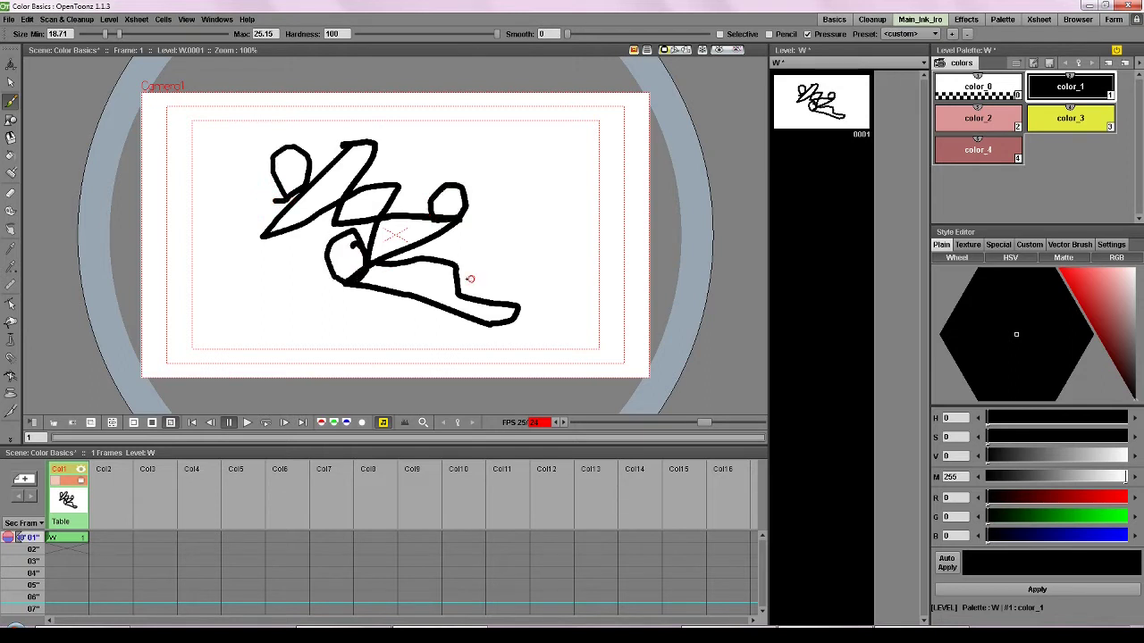
pyautogui.moveTo(467, 277)
pyautogui.mouseDown()
pyautogui.moveTo(482, 261)
pyautogui.moveTo(466, 272)
pyautogui.mouseUp()
# Set fill mode to Areas, try three pink color_2 fills, then undo them
pyautogui.click(10, 156)
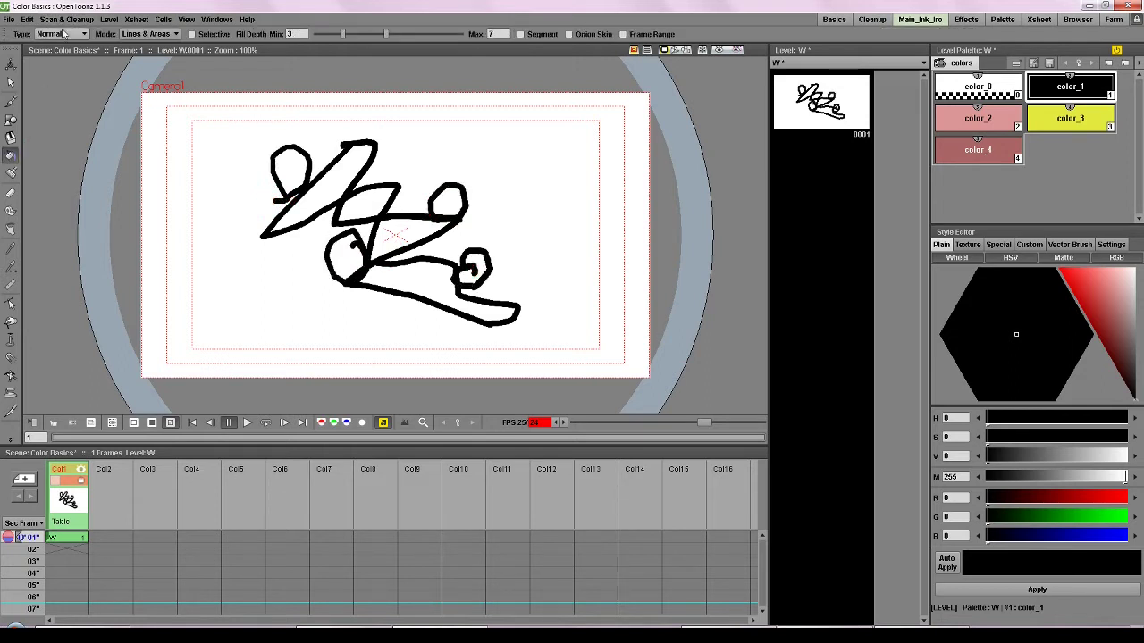
pyautogui.click(148, 34)
pyautogui.click(160, 55)
pyautogui.click(977, 118)
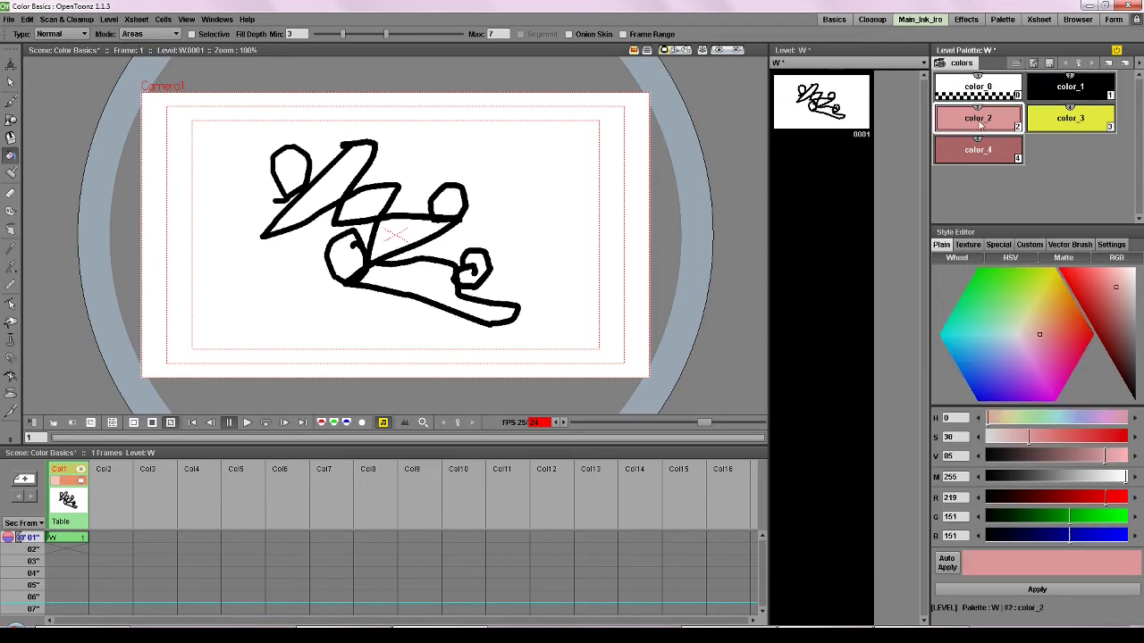
pyautogui.click(352, 161)
pyautogui.click(304, 159)
pyautogui.click(364, 201)
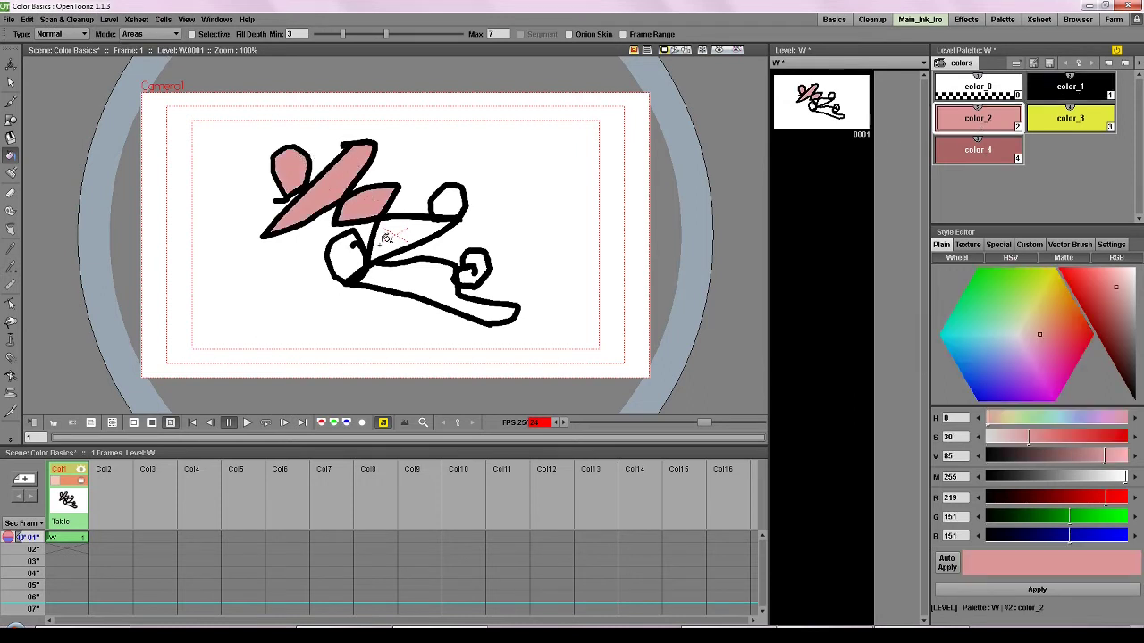
pyautogui.hotkey('ctrl', 'z')
pyautogui.hotkey('ctrl', 'z')
pyautogui.hotkey('ctrl', 'z')
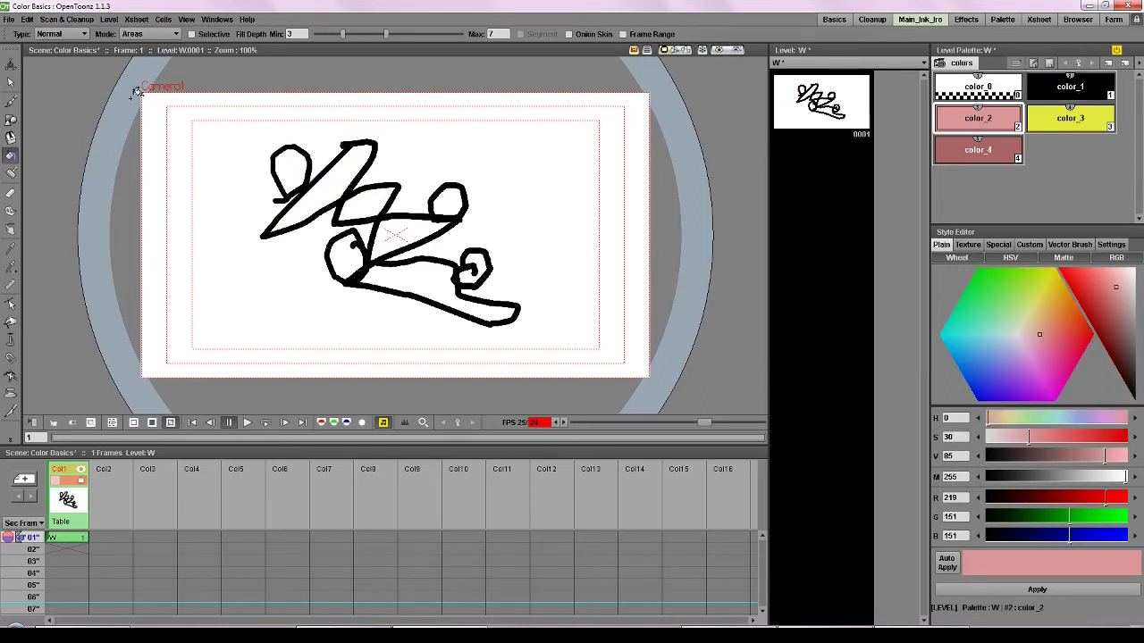
# Switch to Freehand fill type and fill the lower scribble shapes yellow color_3
pyautogui.click(74, 34)
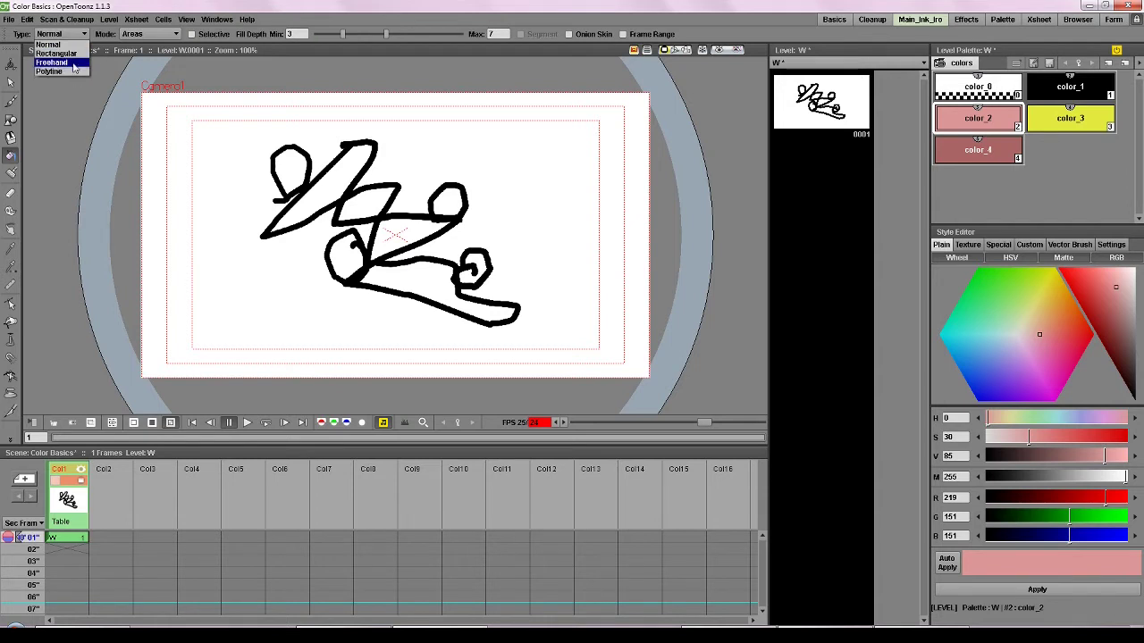
pyautogui.click(62, 66)
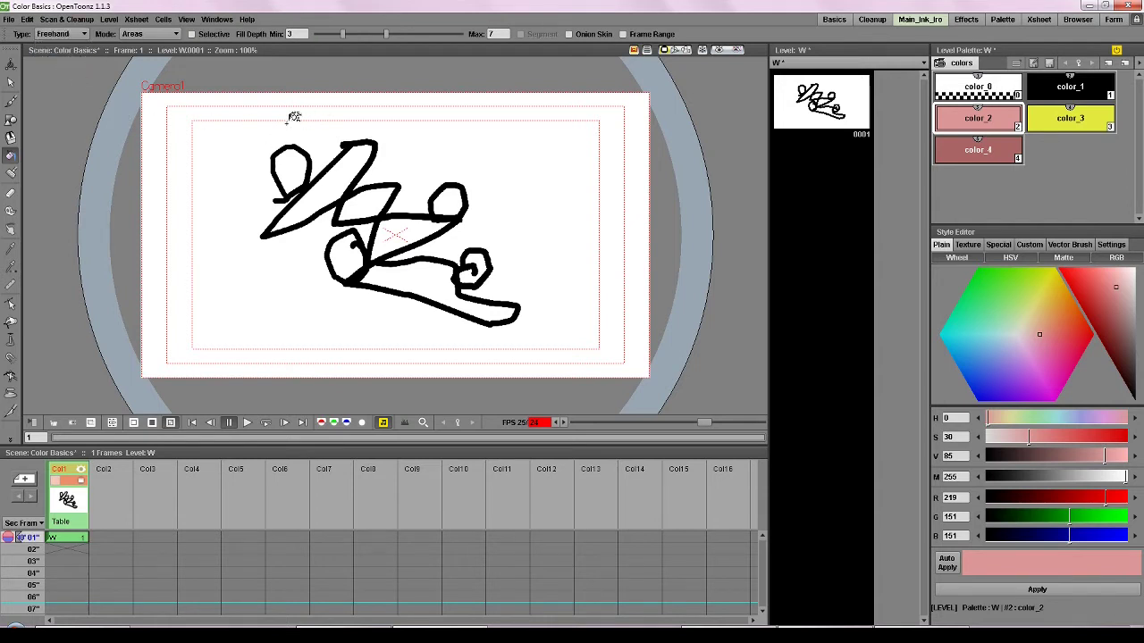
pyautogui.moveTo(286, 115)
pyautogui.mouseDown()
pyautogui.moveTo(171, 229)
pyautogui.moveTo(316, 336)
pyautogui.moveTo(529, 368)
pyautogui.moveTo(554, 348)
pyautogui.moveTo(547, 237)
pyautogui.moveTo(530, 192)
pyautogui.moveTo(430, 127)
pyautogui.moveTo(350, 115)
pyautogui.mouseUp()
pyautogui.moveTo(331, 115)
pyautogui.mouseDown()
pyautogui.moveTo(306, 107)
pyautogui.moveTo(218, 232)
pyautogui.moveTo(488, 345)
pyautogui.moveTo(375, 97)
pyautogui.moveTo(363, 114)
pyautogui.mouseUp()
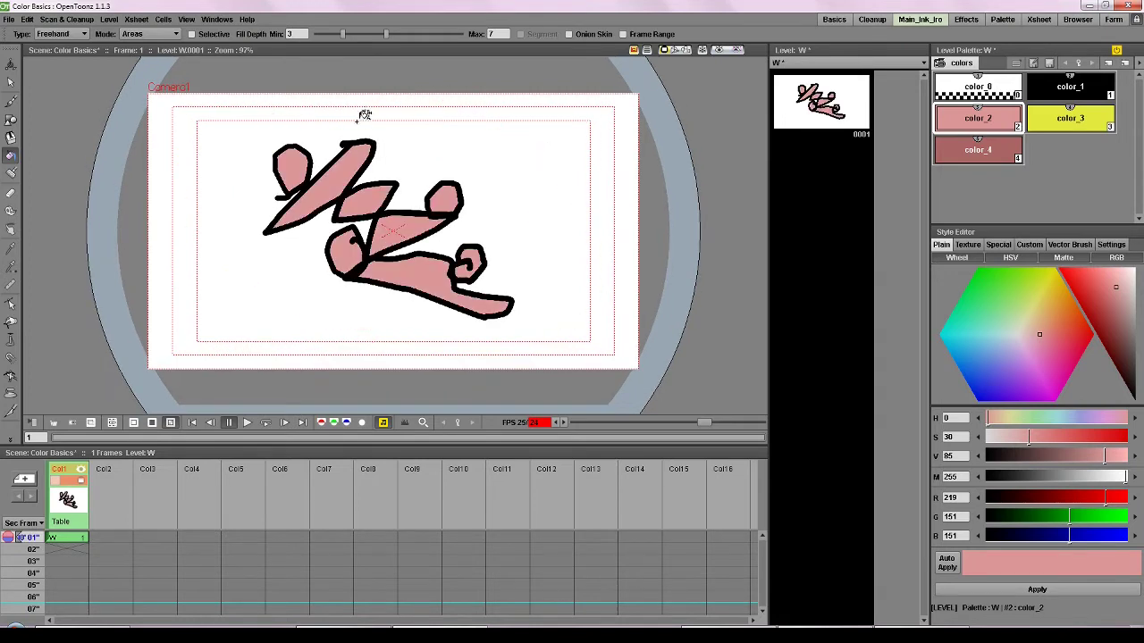
pyautogui.click(1070, 117)
pyautogui.moveTo(502, 167)
pyautogui.mouseDown()
pyautogui.moveTo(412, 181)
pyautogui.moveTo(319, 239)
pyautogui.moveTo(613, 202)
pyautogui.moveTo(502, 167)
pyautogui.mouseUp()
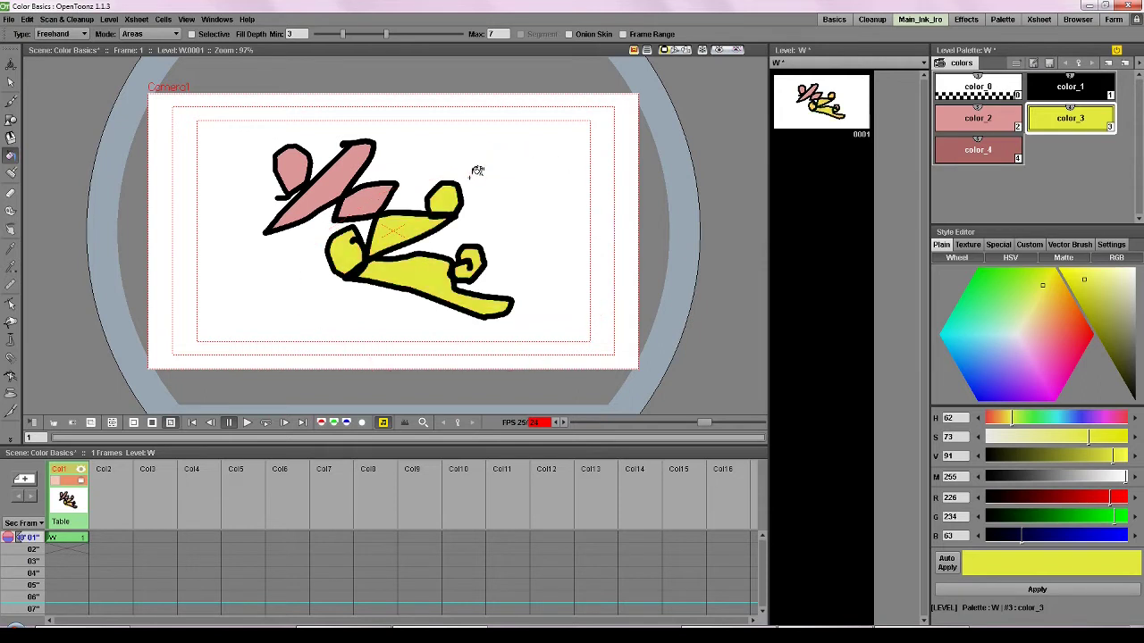
# Brush a closed black loop at upper right, then undo the attempt
pyautogui.click(1070, 86)
pyautogui.click(11, 101)
pyautogui.moveTo(502, 170)
pyautogui.mouseDown()
pyautogui.moveTo(494, 136)
pyautogui.moveTo(514, 169)
pyautogui.moveTo(531, 152)
pyautogui.moveTo(503, 180)
pyautogui.mouseUp()
pyautogui.hotkey('ctrl', 'z')
# Lasso-fill the upper-right loop yellow, then clear level W from the frame-1 cell
pyautogui.click(1074, 118)
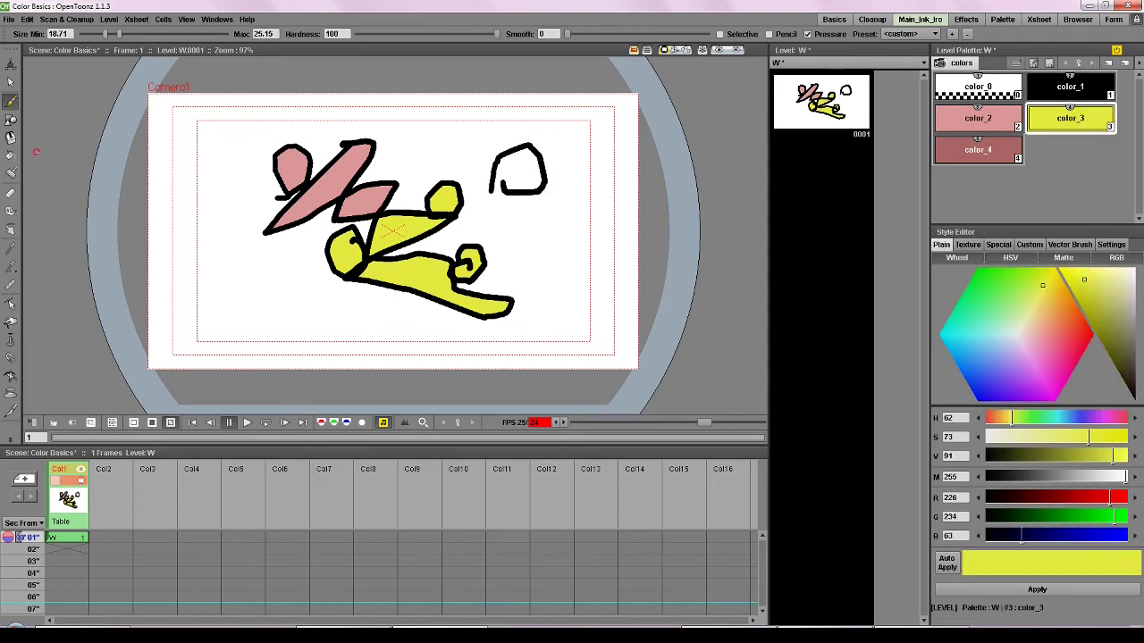
pyautogui.click(11, 155)
pyautogui.moveTo(528, 123)
pyautogui.mouseDown()
pyautogui.moveTo(534, 214)
pyautogui.moveTo(525, 131)
pyautogui.moveTo(556, 200)
pyautogui.moveTo(473, 140)
pyautogui.mouseUp()
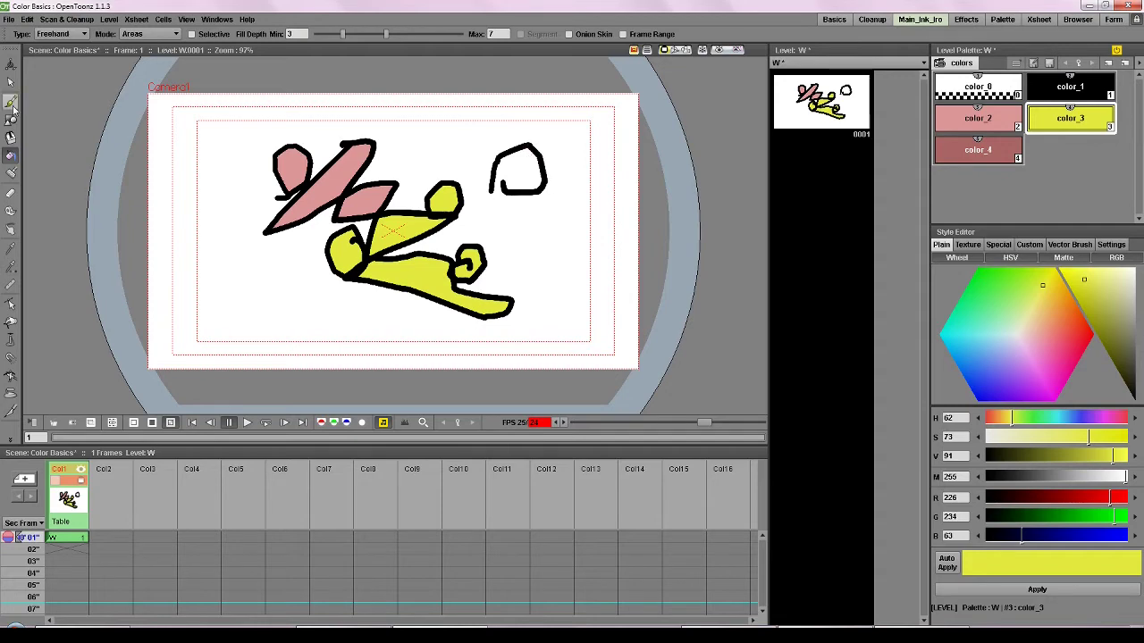
pyautogui.press('b')
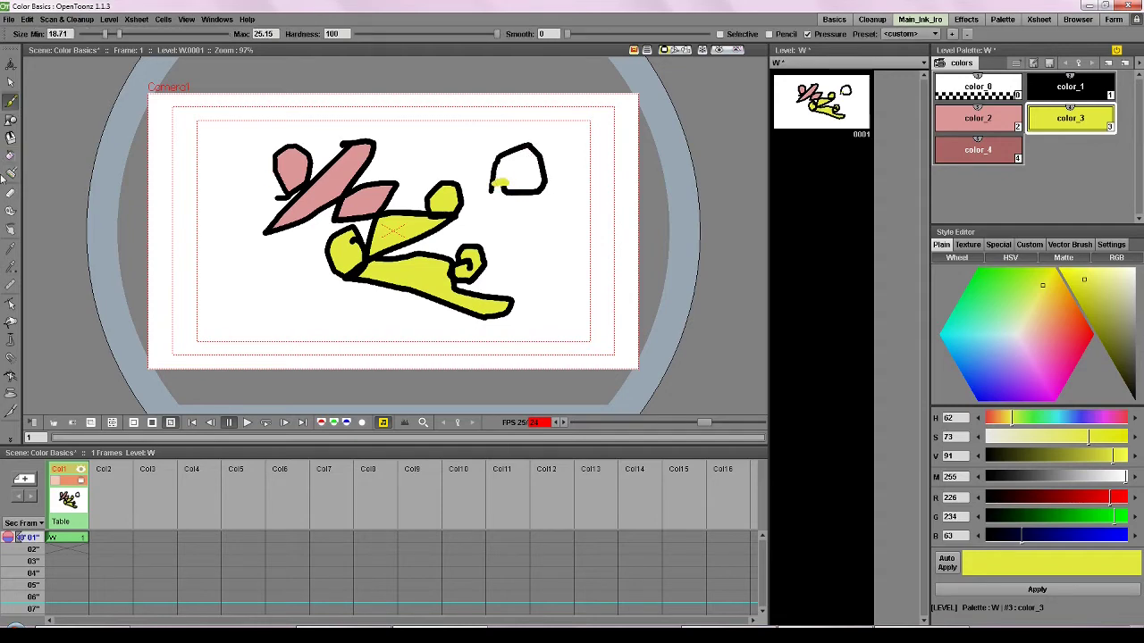
pyautogui.click(10, 154)
pyautogui.moveTo(530, 107); pyautogui.dragTo(526, 110)
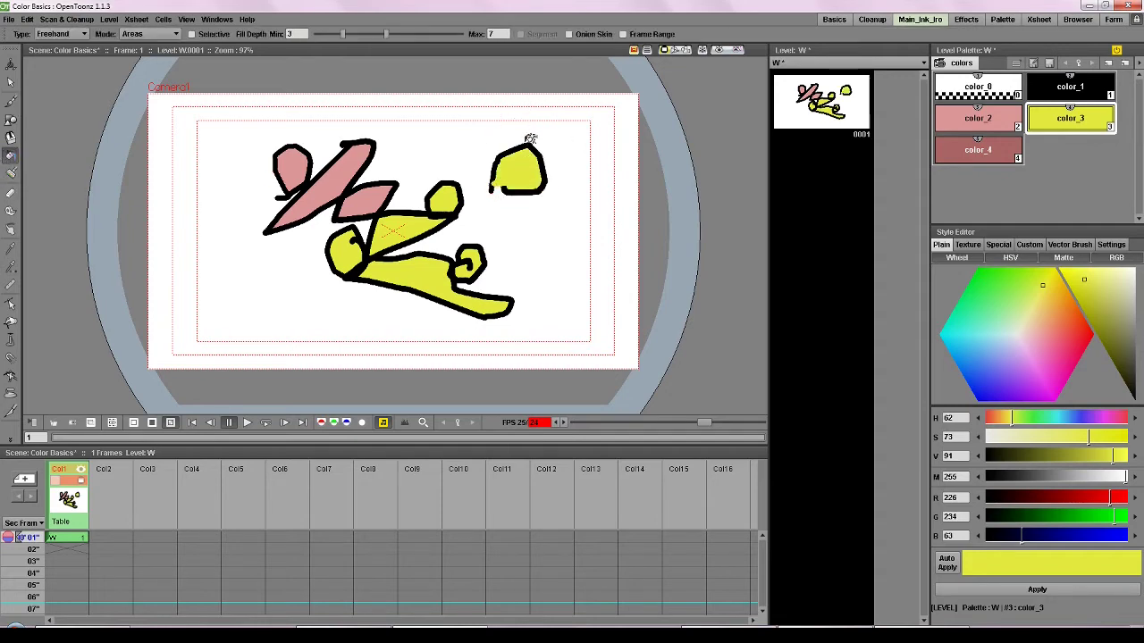
pyautogui.click(85, 539)
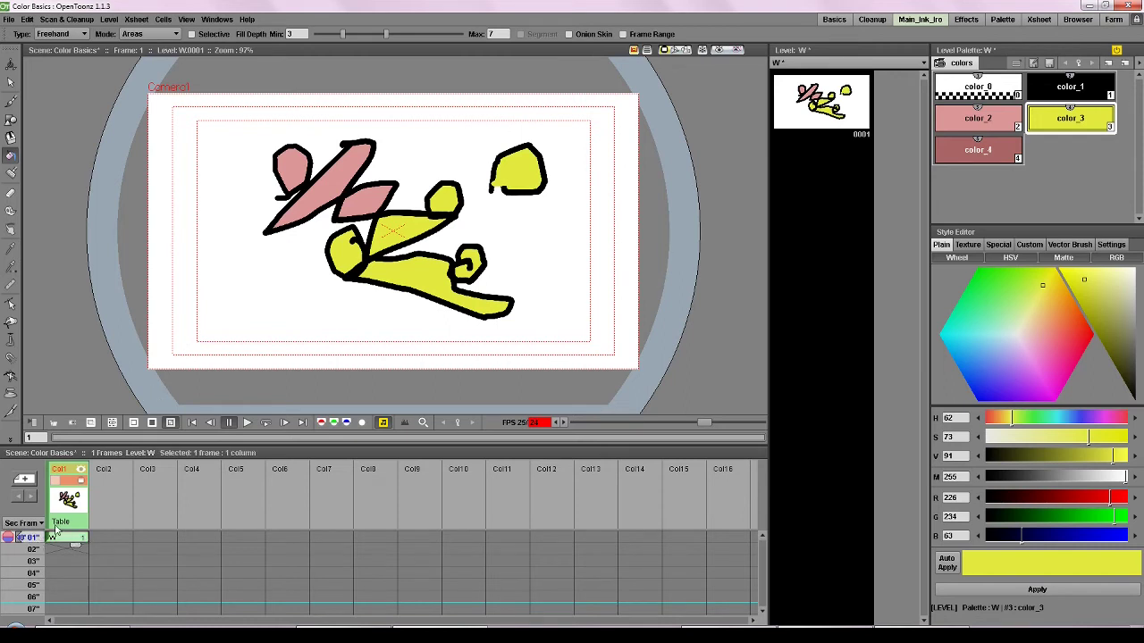
pyautogui.press('Delete')
# Create a new Toonz Raster Level named X in Col1's first cell
pyautogui.rightClick(65, 539)
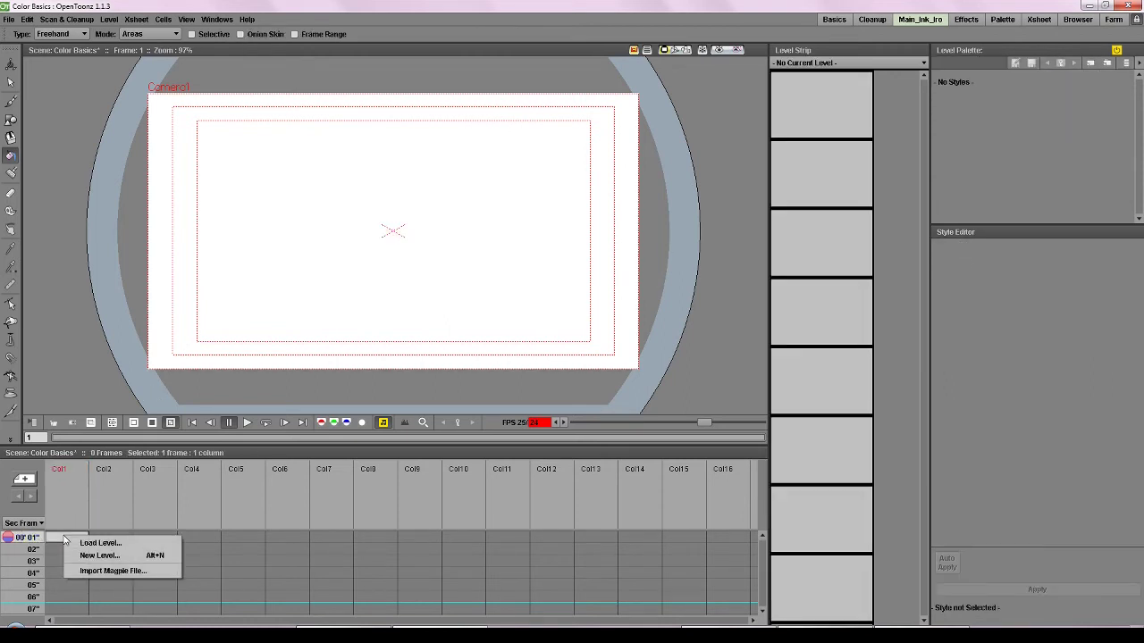
pyautogui.click(92, 558)
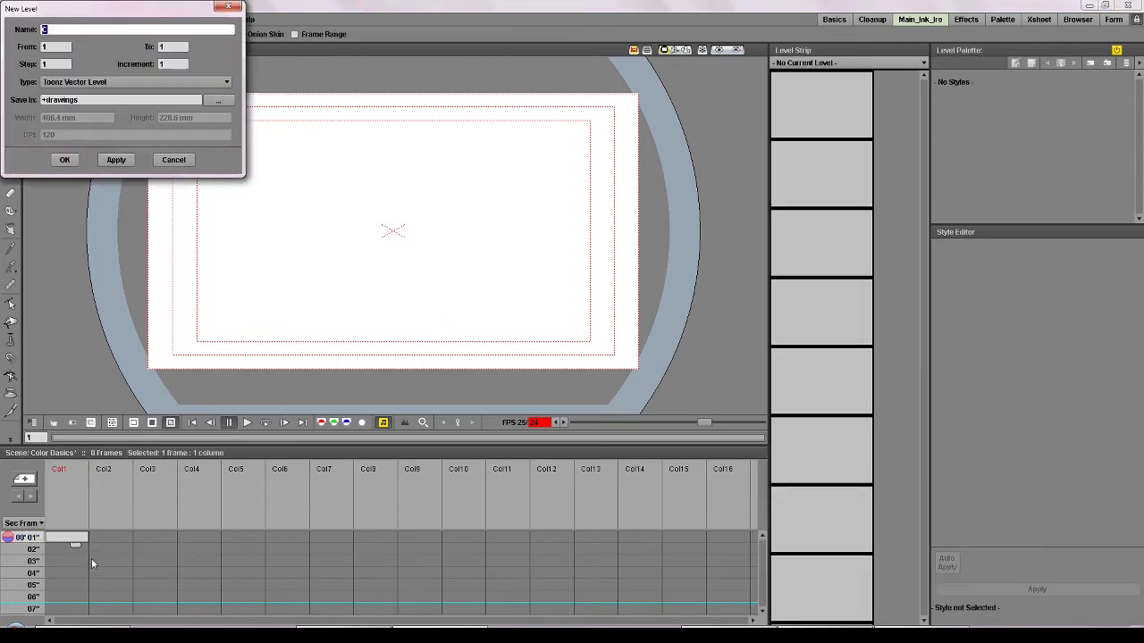
pyautogui.click(88, 82)
pyautogui.click(89, 104)
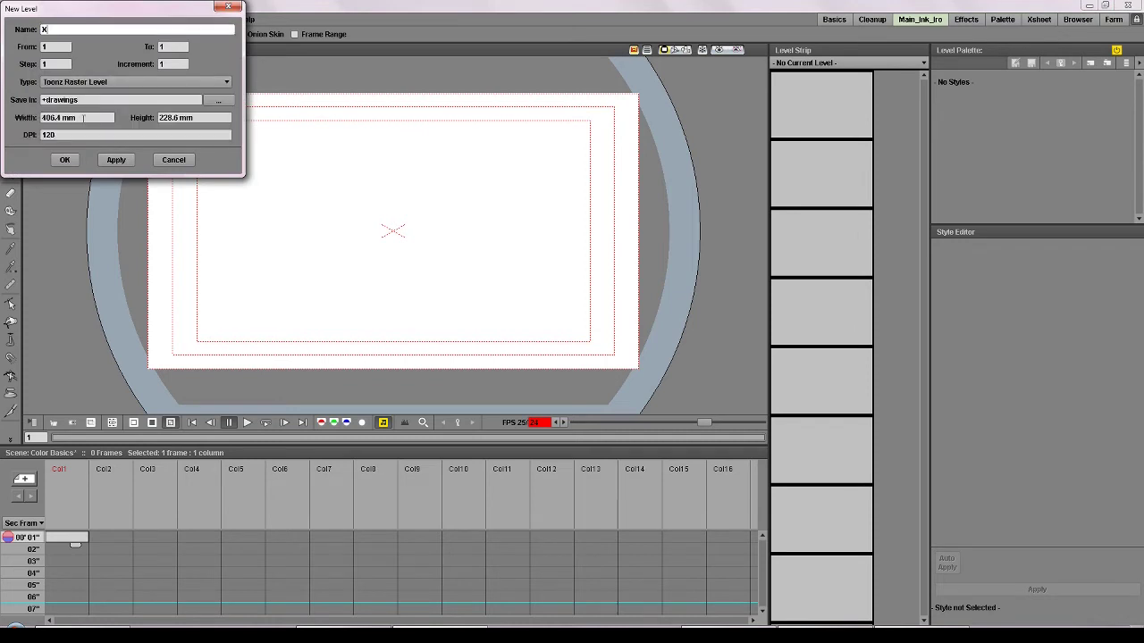
pyautogui.click(69, 164)
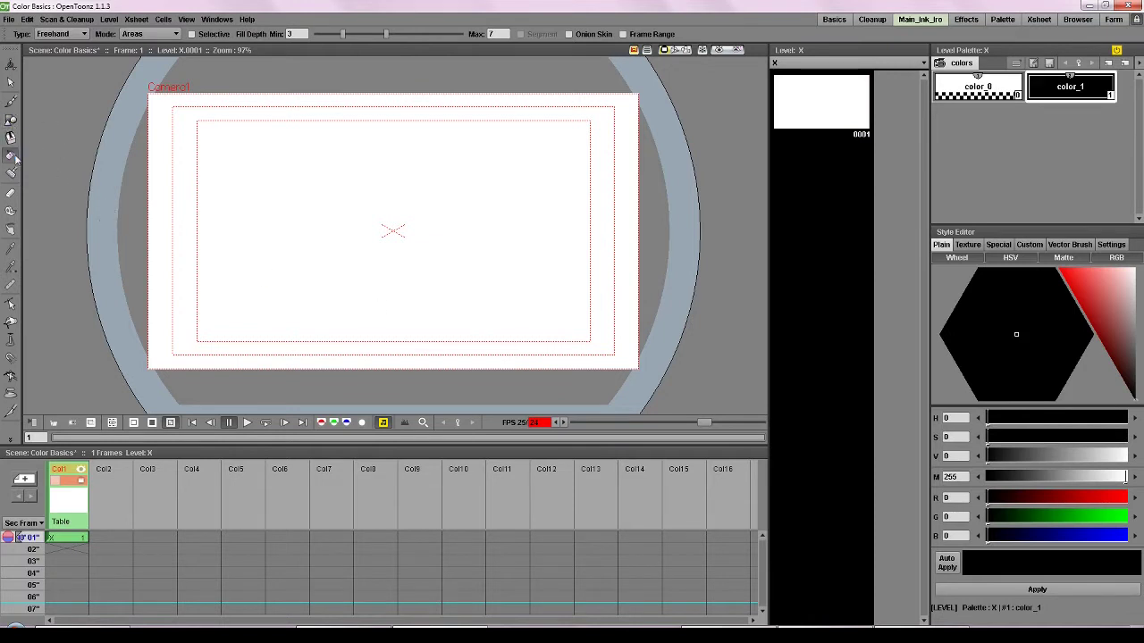
pyautogui.click(10, 173)
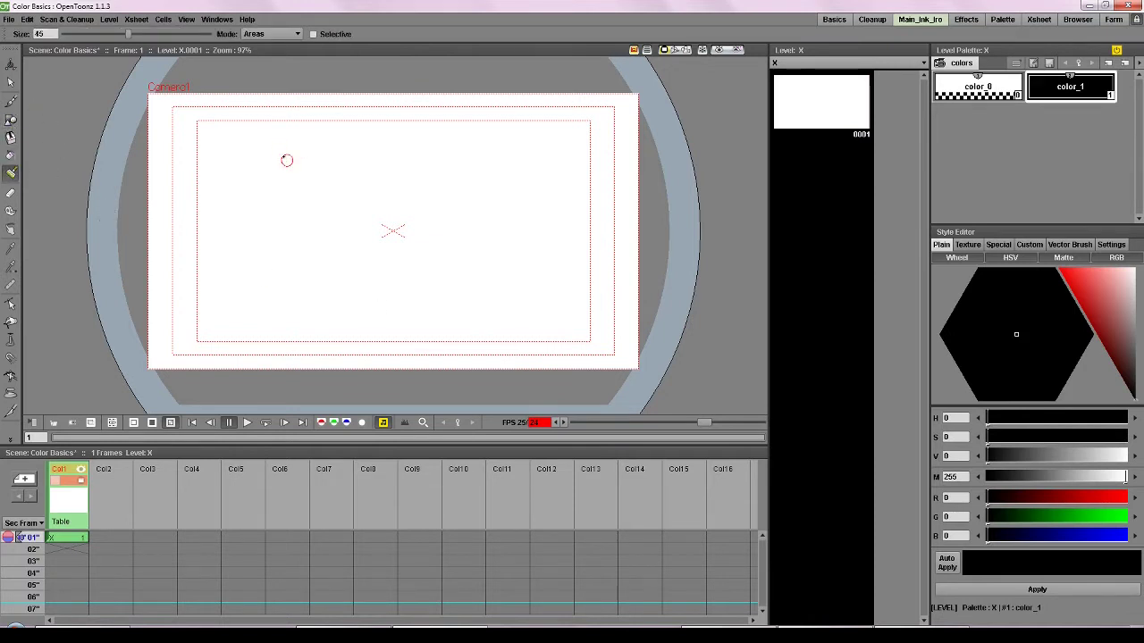
# Change color_1 to dark navy blue (R 25, G 35, B 68) and apply it
pyautogui.scroll(1, 331, 238)
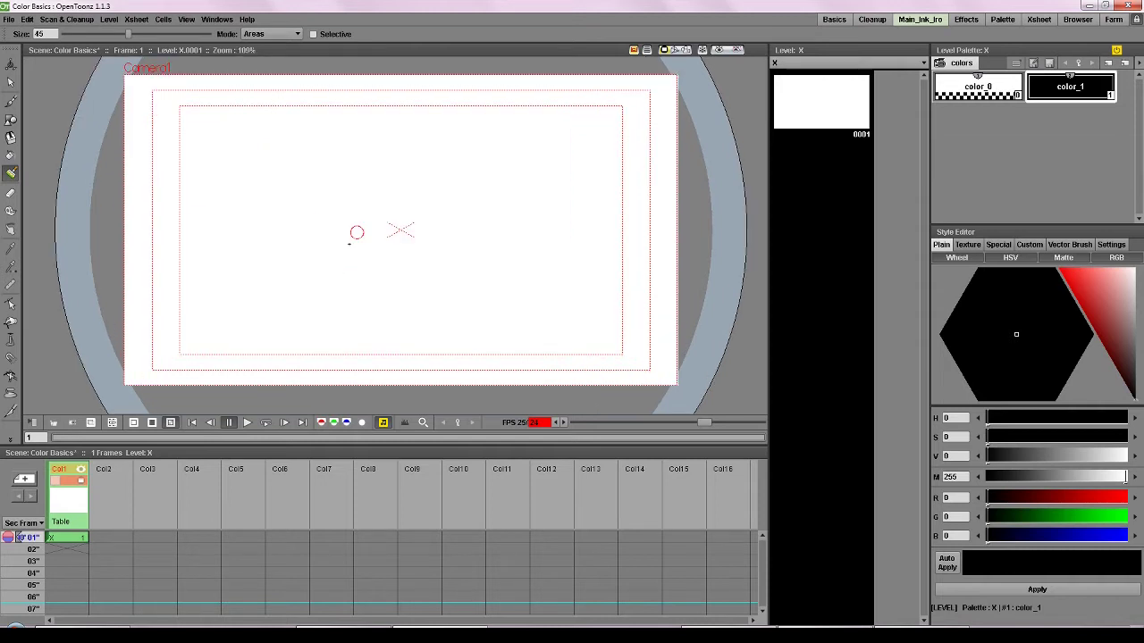
pyautogui.scroll(2, 356, 233)
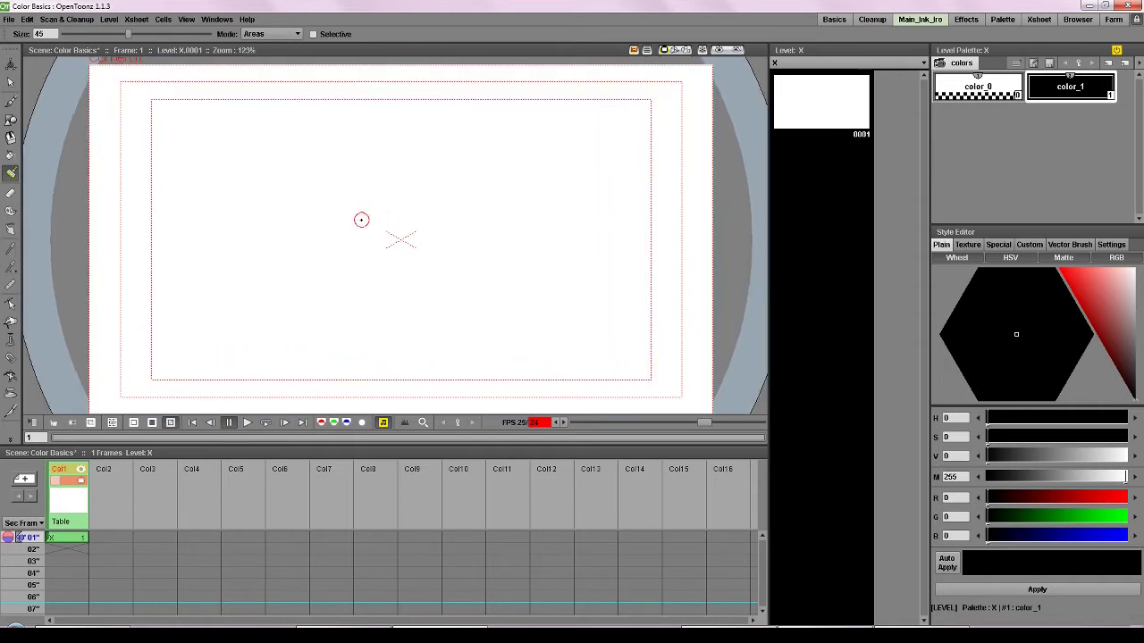
pyautogui.scroll(-2, 361, 220)
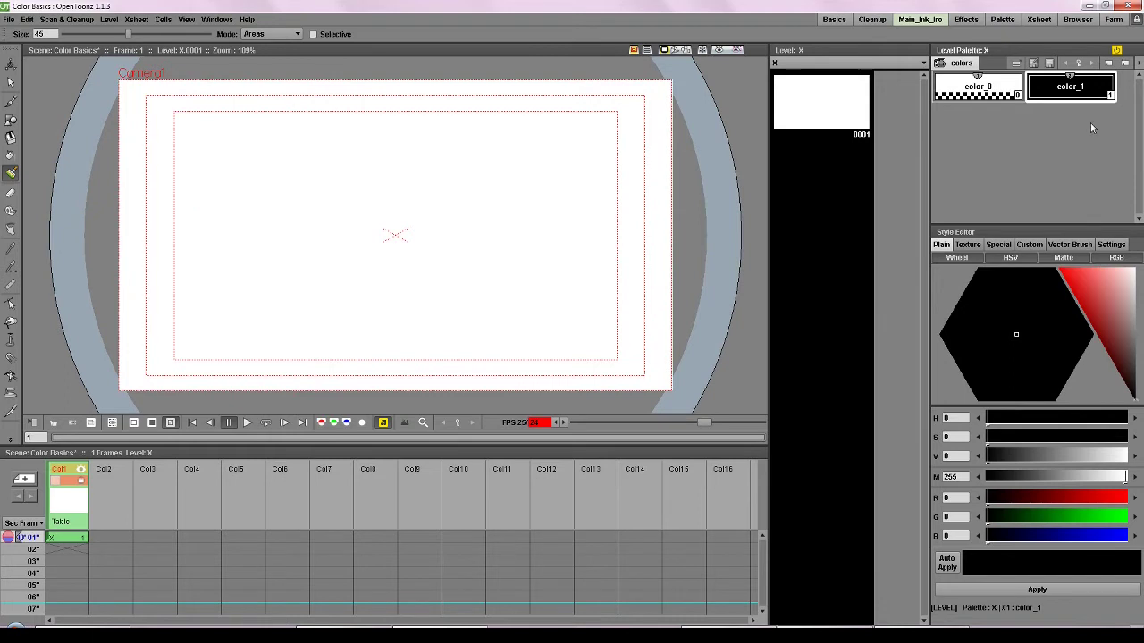
pyautogui.click(79, 538)
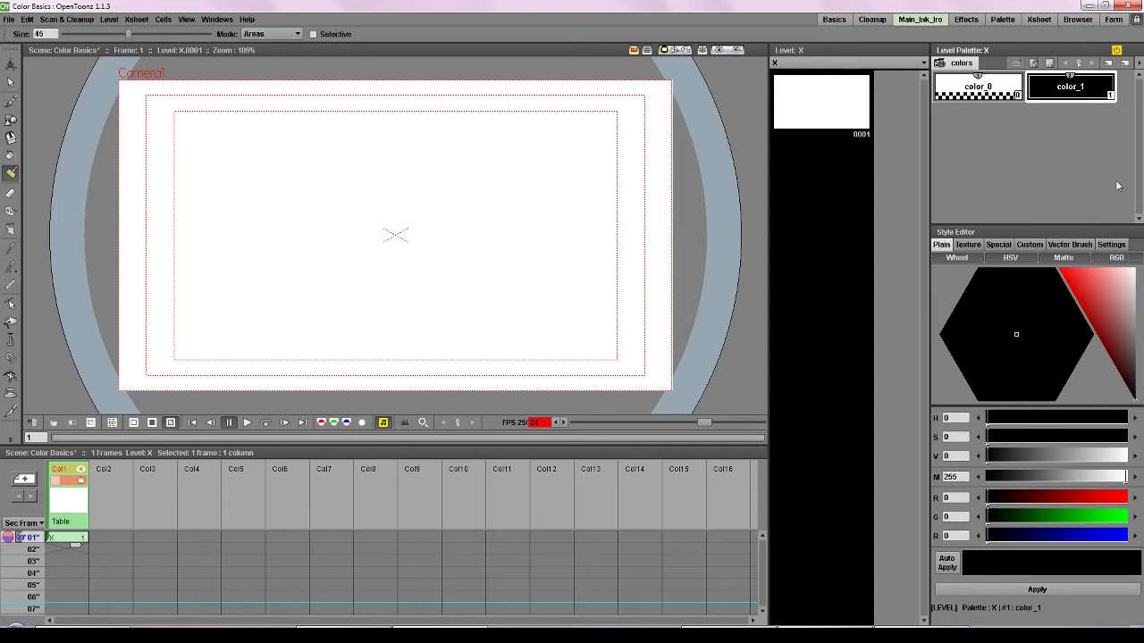
pyautogui.moveTo(1120, 270); pyautogui.dragTo(1110, 384)
pyautogui.click(987, 364)
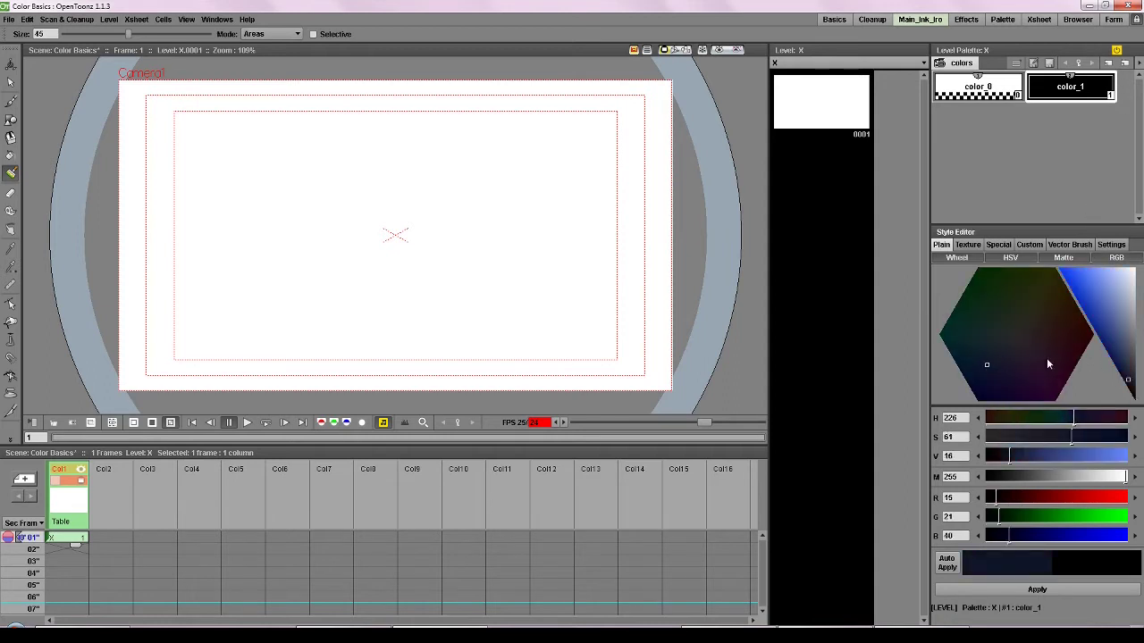
pyautogui.moveTo(1103, 377); pyautogui.dragTo(1049, 364)
pyautogui.click(1036, 590)
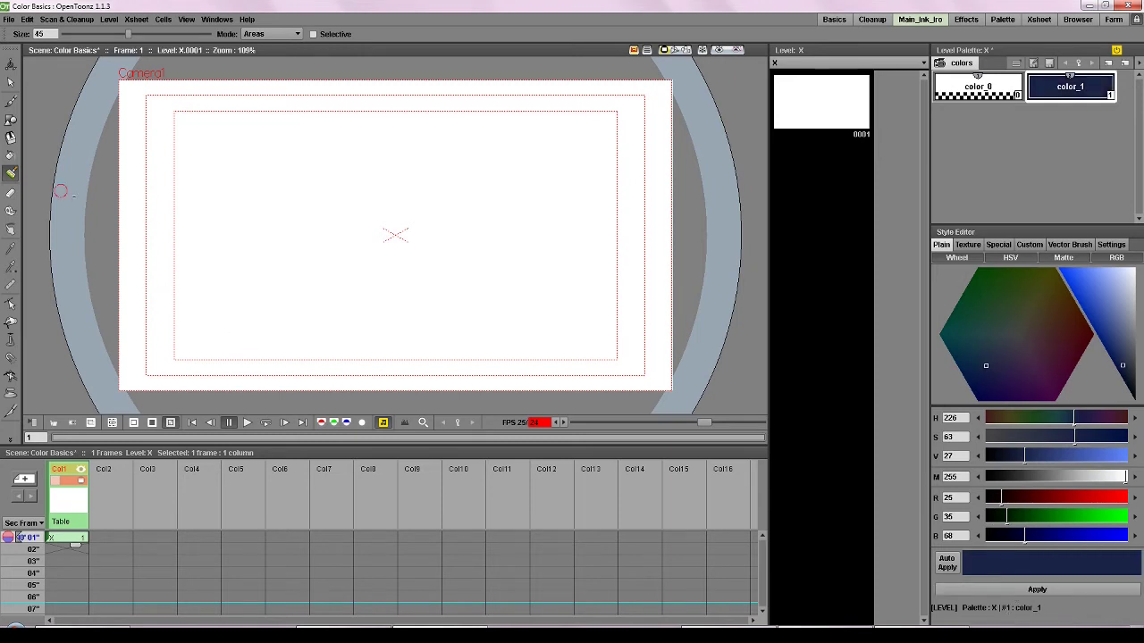
# Fill the whole frame with the dark blue using Normal fill type
pyautogui.click(11, 156)
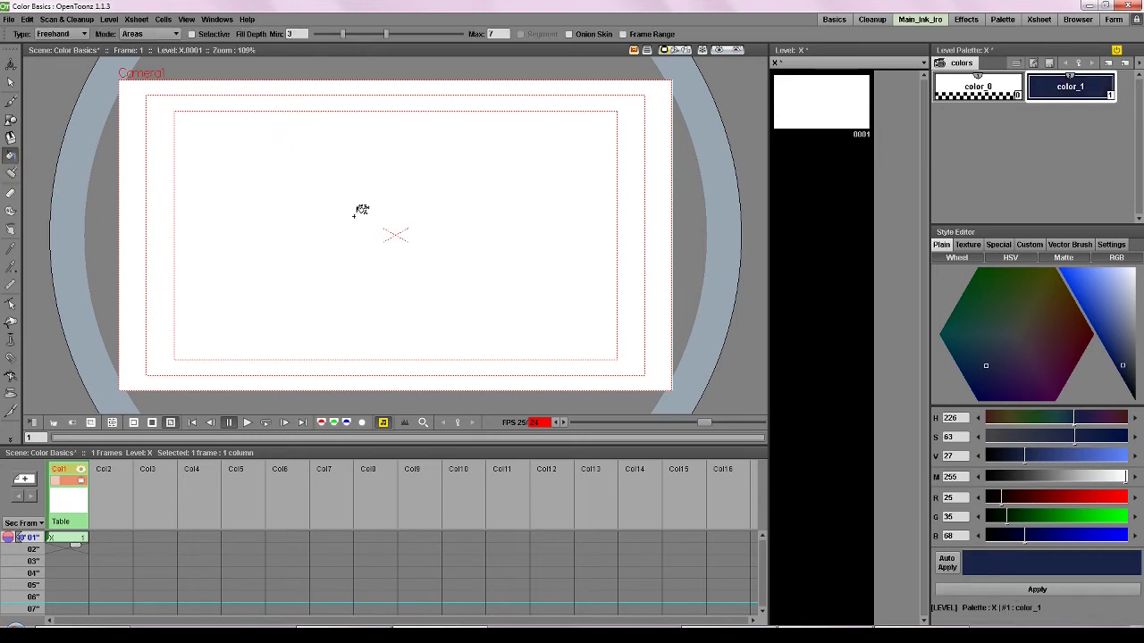
pyautogui.click(78, 34)
pyautogui.click(75, 43)
pyautogui.click(304, 175)
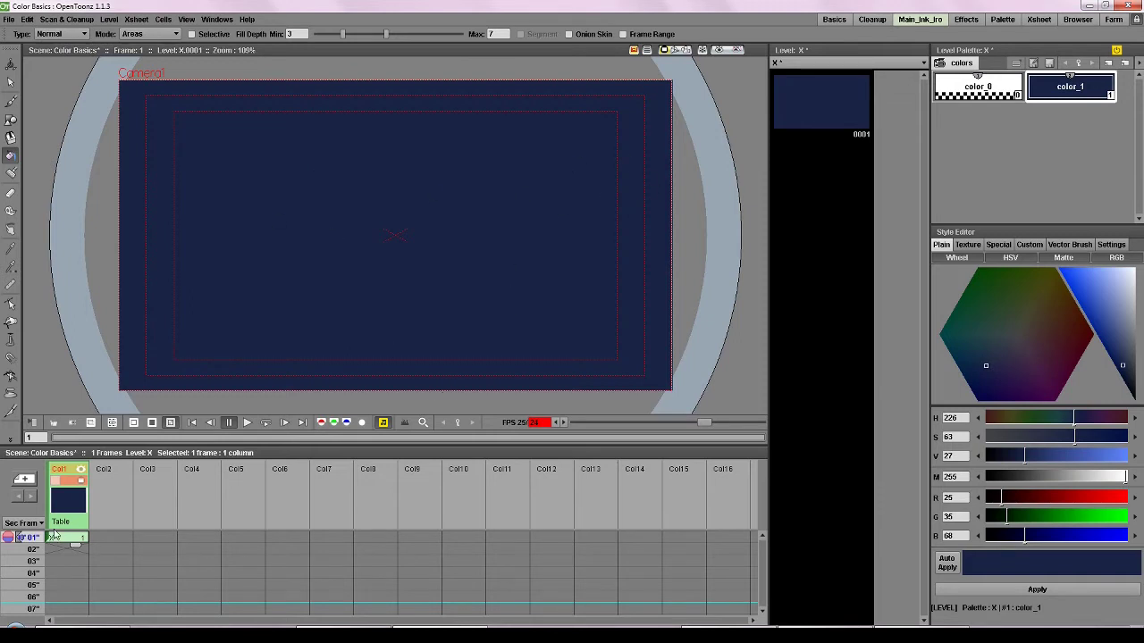
# Set brush Size Min to 1 and add a near-white color_2 (R 244, G 244, B 244)
pyautogui.click(11, 101)
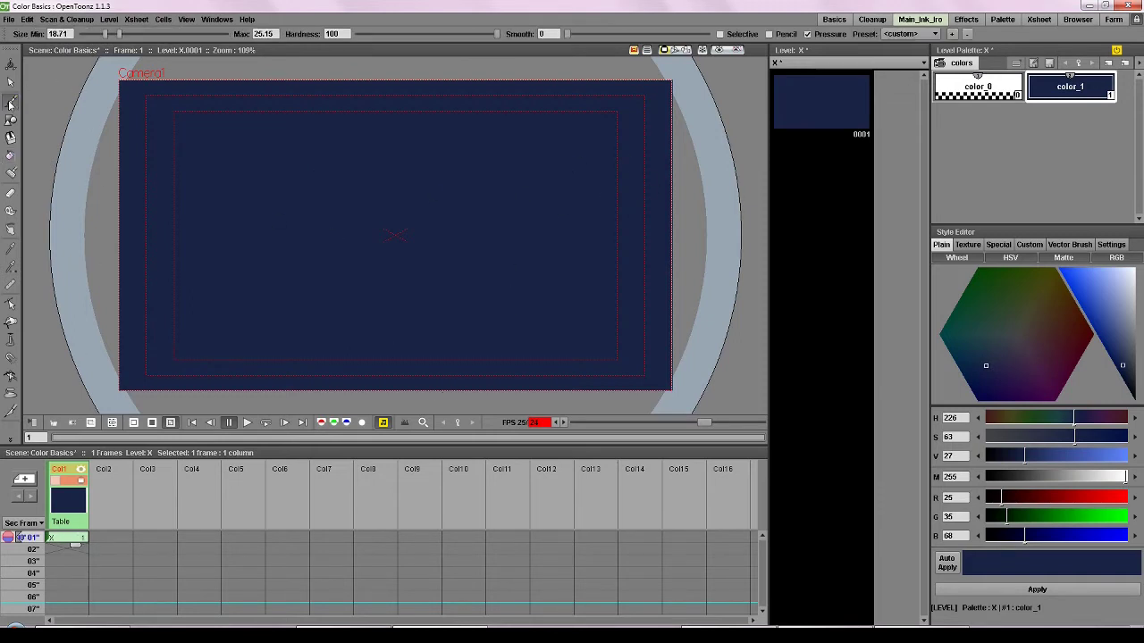
pyautogui.moveTo(102, 38); pyautogui.dragTo(70, 41)
pyautogui.click(1107, 63)
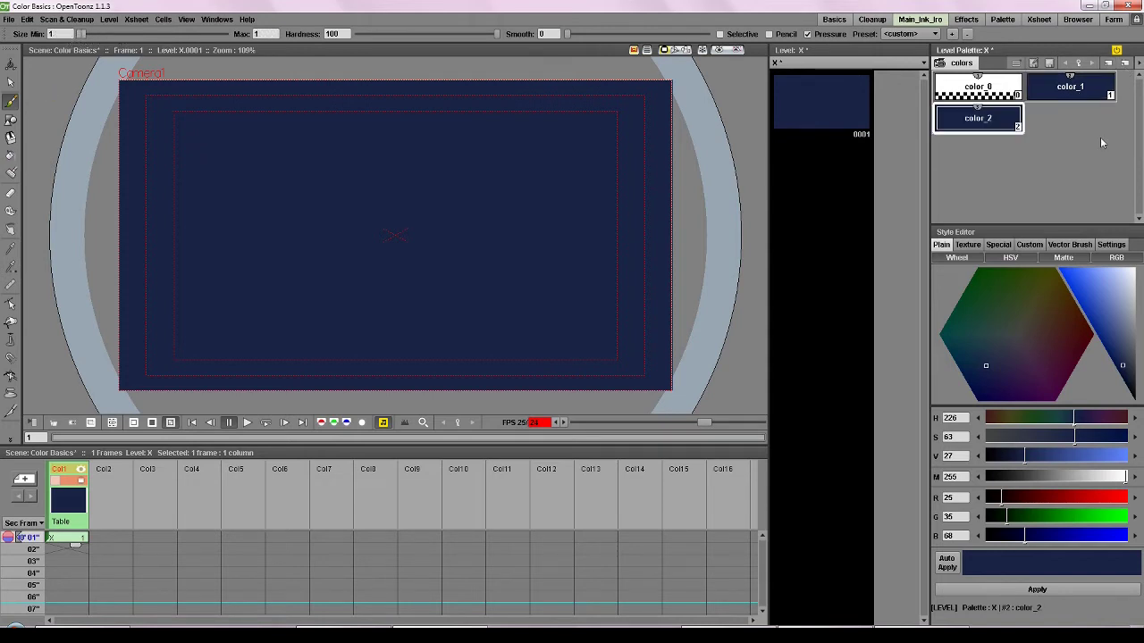
pyautogui.click(1136, 271)
pyautogui.click(1036, 589)
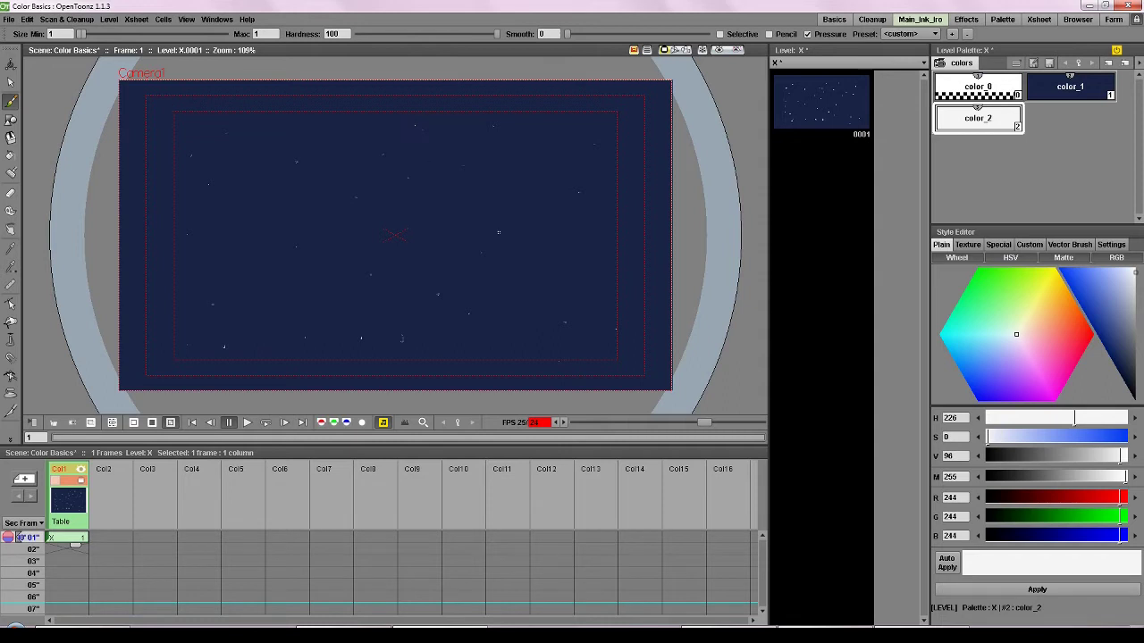
# Set the Eraser to Lines mode to remove some star dots
pyautogui.click(10, 192)
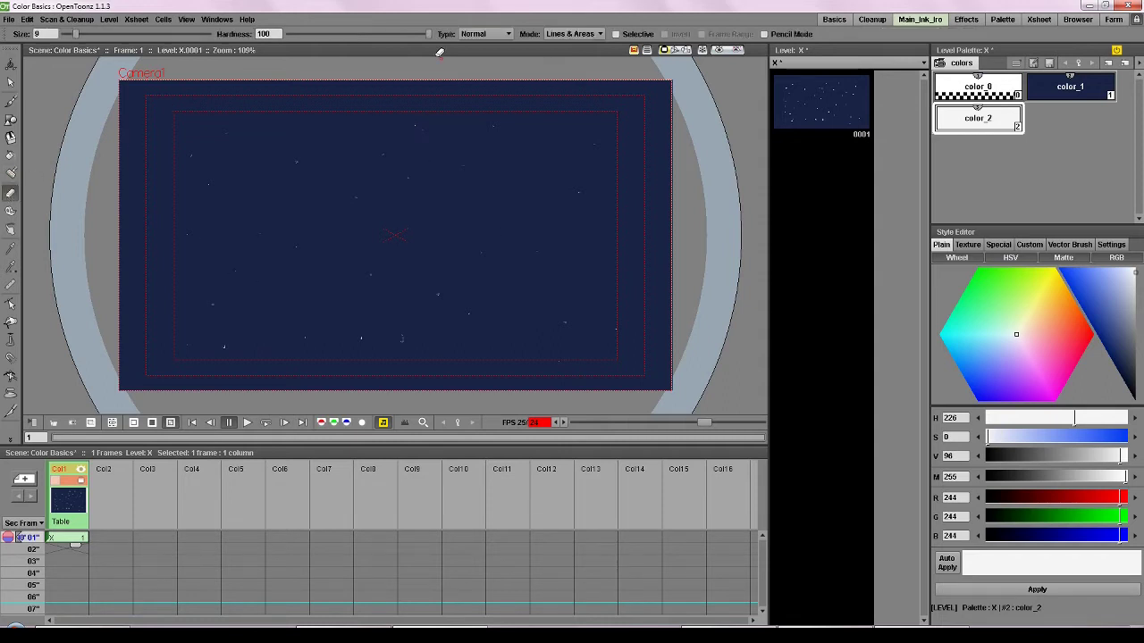
pyautogui.click(585, 34)
pyautogui.click(583, 50)
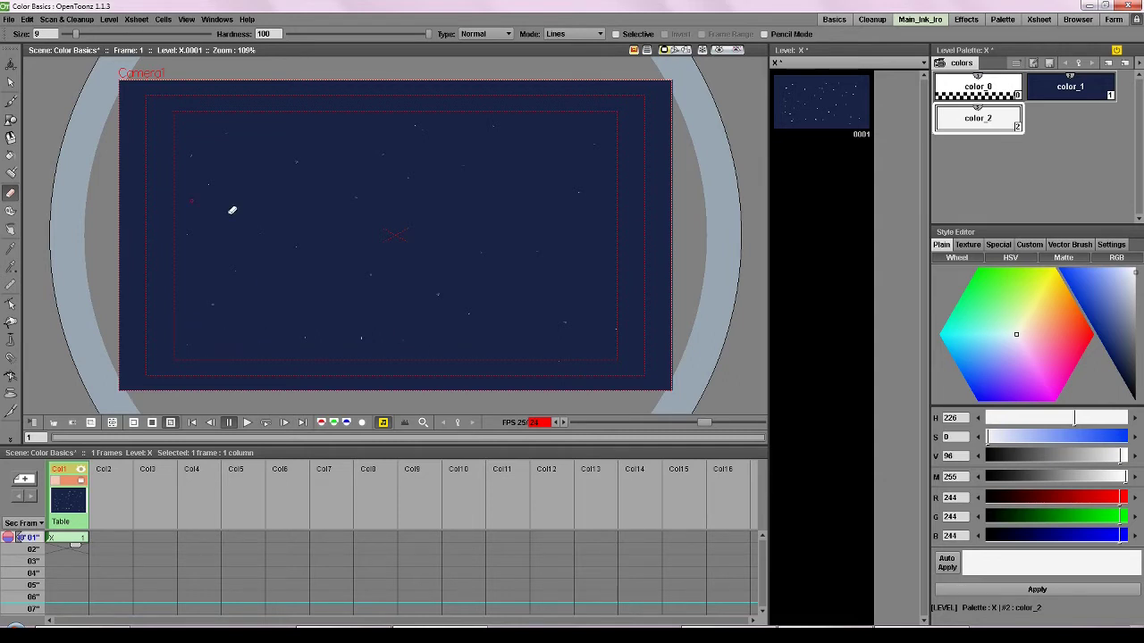
# Make the brush fully soft with hardness 0 and size 3.82–5.43
pyautogui.click(10, 101)
pyautogui.moveTo(497, 34); pyautogui.dragTo(357, 34)
pyautogui.moveTo(82, 34); pyautogui.dragTo(88, 35)
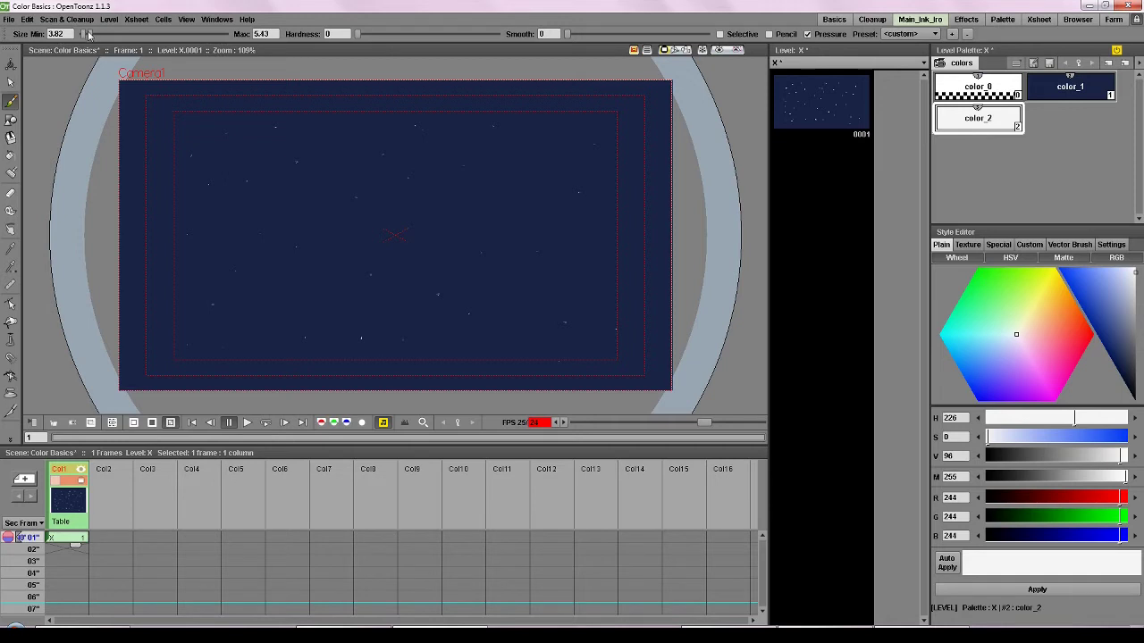
# Enlarge the brush and tint color_2 light blue (H 207, S 20, V 91), discarding test dabs
pyautogui.moveTo(90, 36)
pyautogui.mouseDown()
pyautogui.moveTo(154, 35)
pyautogui.moveTo(89, 36)
pyautogui.moveTo(134, 36)
pyautogui.moveTo(211, 62)
pyautogui.mouseUp()
pyautogui.moveTo(412, 170); pyautogui.dragTo(442, 175)
pyautogui.hotkey('ctrl', 'z')
pyautogui.click(1005, 341)
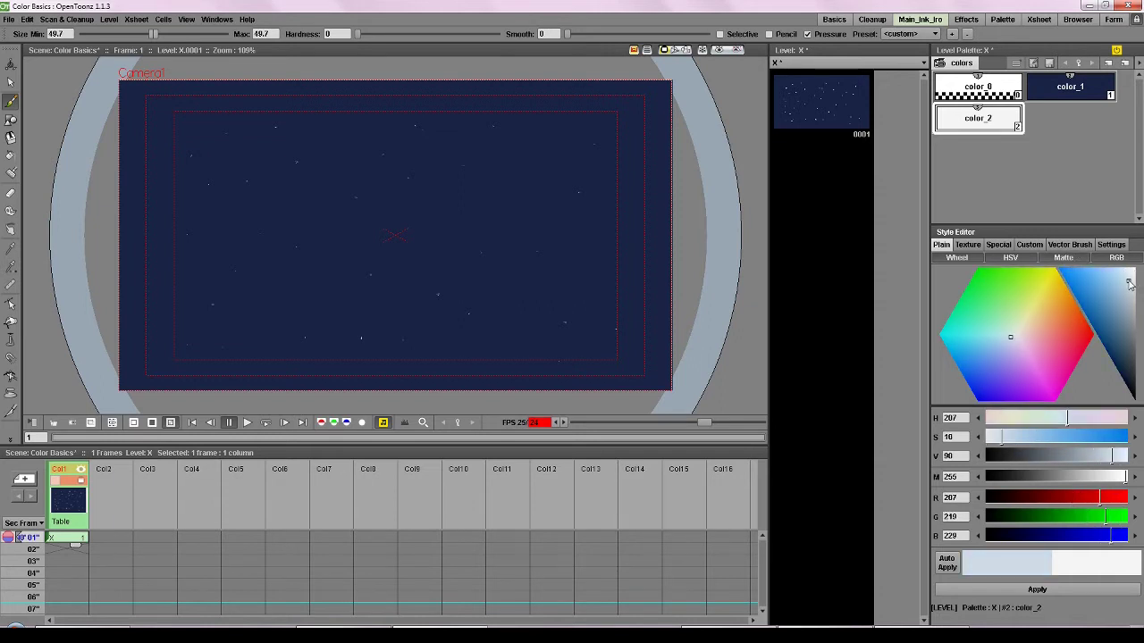
pyautogui.click(1120, 278)
pyautogui.click(1051, 593)
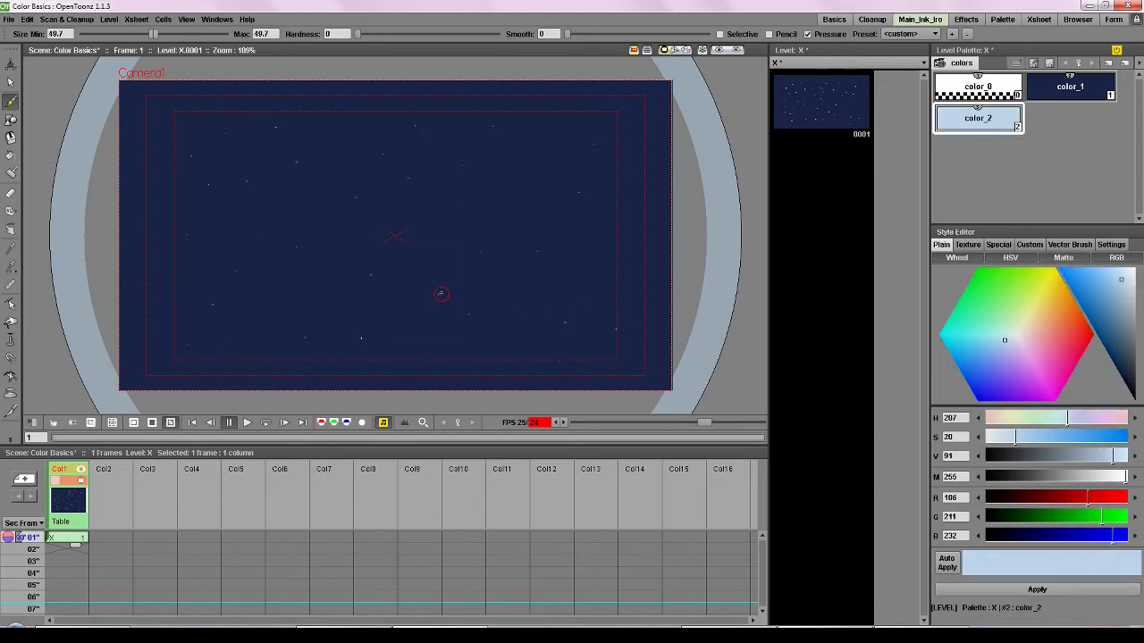
pyautogui.click(441, 293)
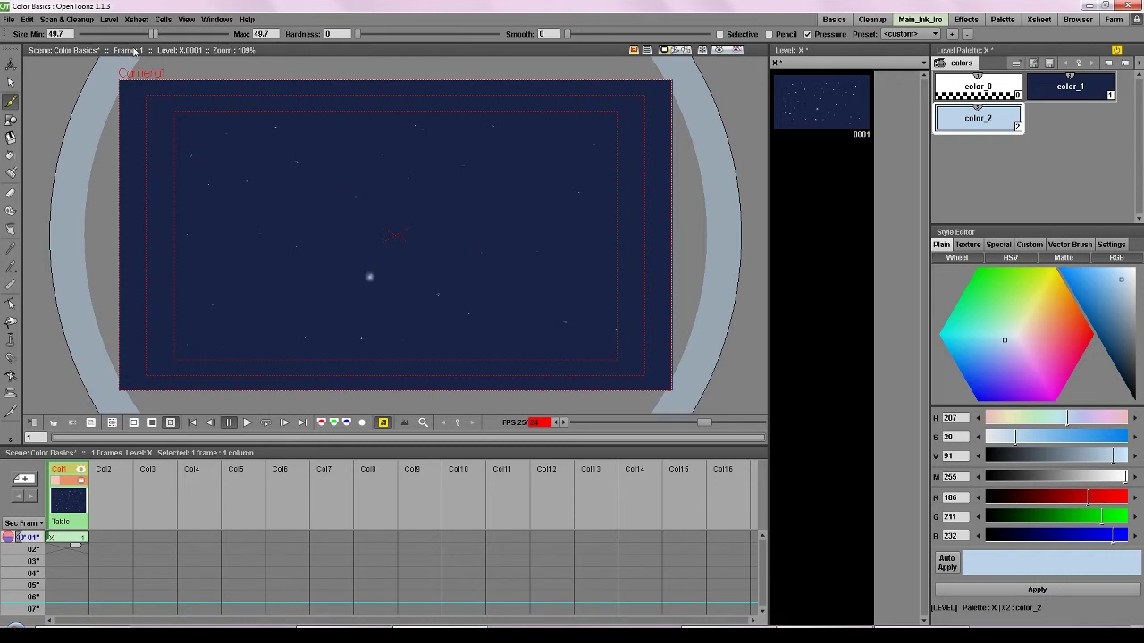
pyautogui.hotkey('ctrl', 'z')
# At brush size about 40, dab eight soft stars across the sky and extend the level to 29 frames
pyautogui.moveTo(151, 33); pyautogui.dragTo(219, 33)
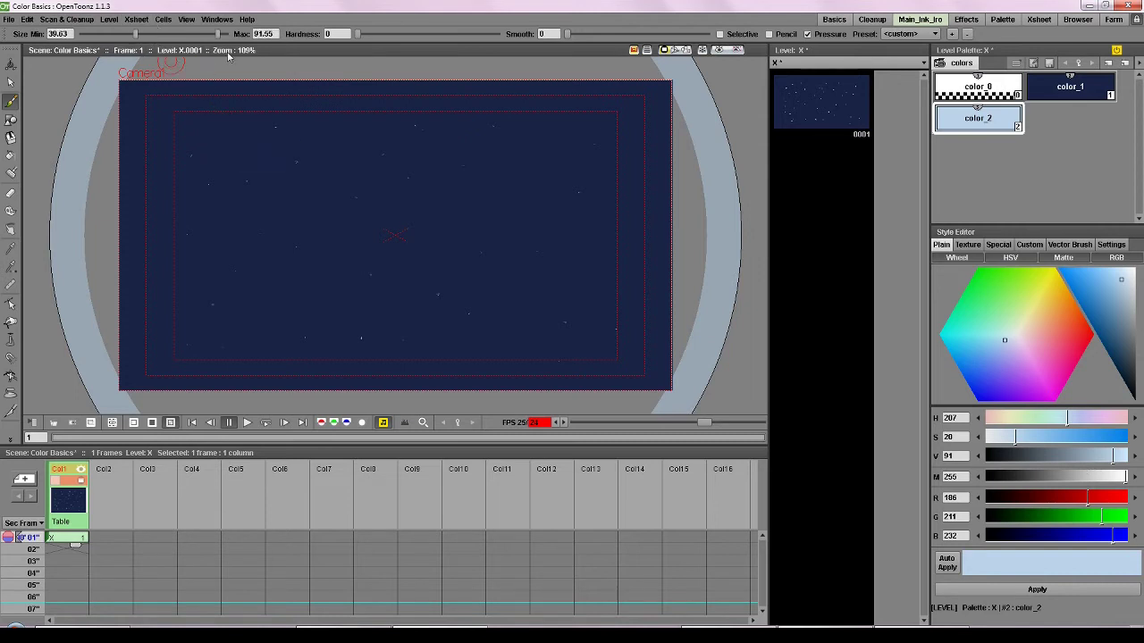
pyautogui.click(276, 128)
pyautogui.click(295, 162)
pyautogui.click(208, 190)
pyautogui.click(364, 345)
pyautogui.click(437, 295)
pyautogui.click(476, 249)
pyautogui.click(408, 175)
pyautogui.click(211, 304)
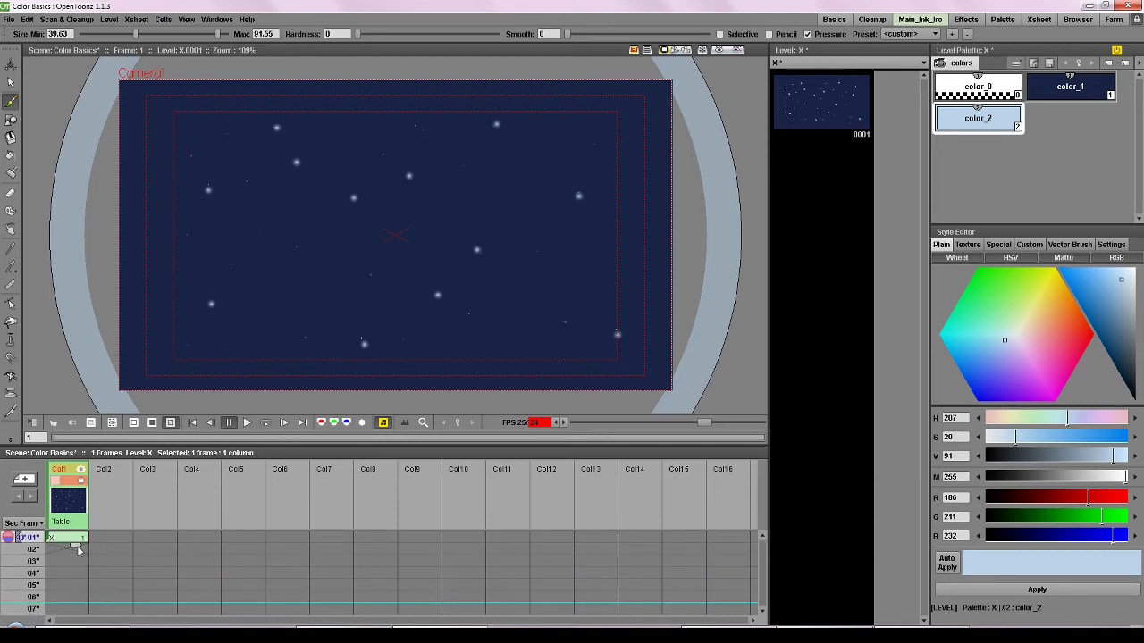
pyautogui.moveTo(78, 550); pyautogui.dragTo(79, 614)
# Create a new Toonz Raster Level Y in the first cell of Col2
pyautogui.click(112, 534)
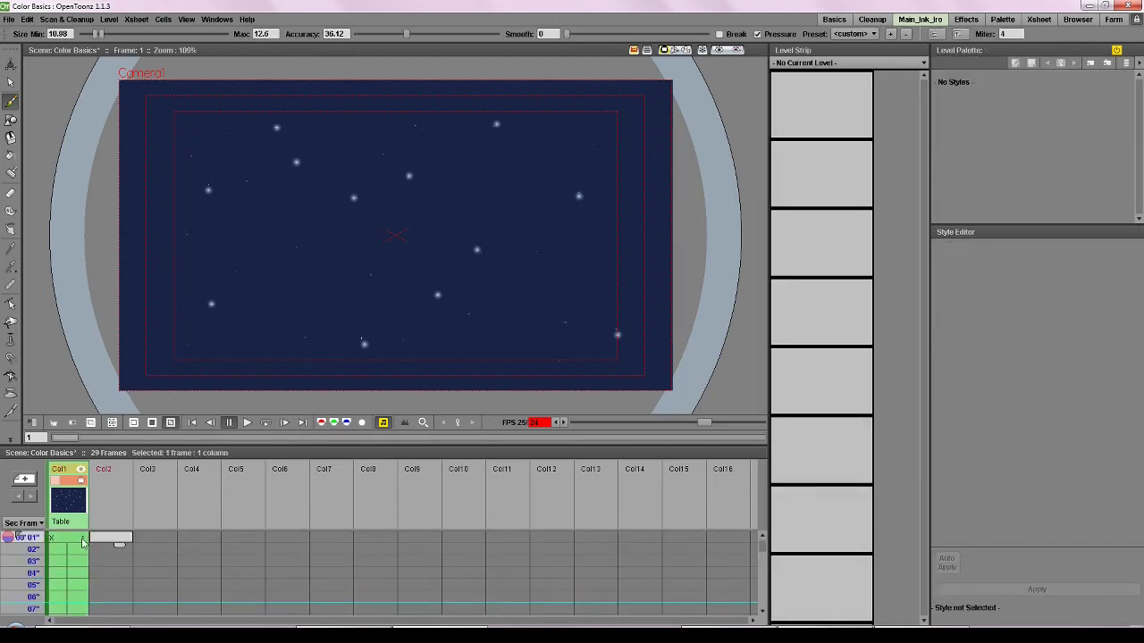
pyautogui.rightClick(116, 539)
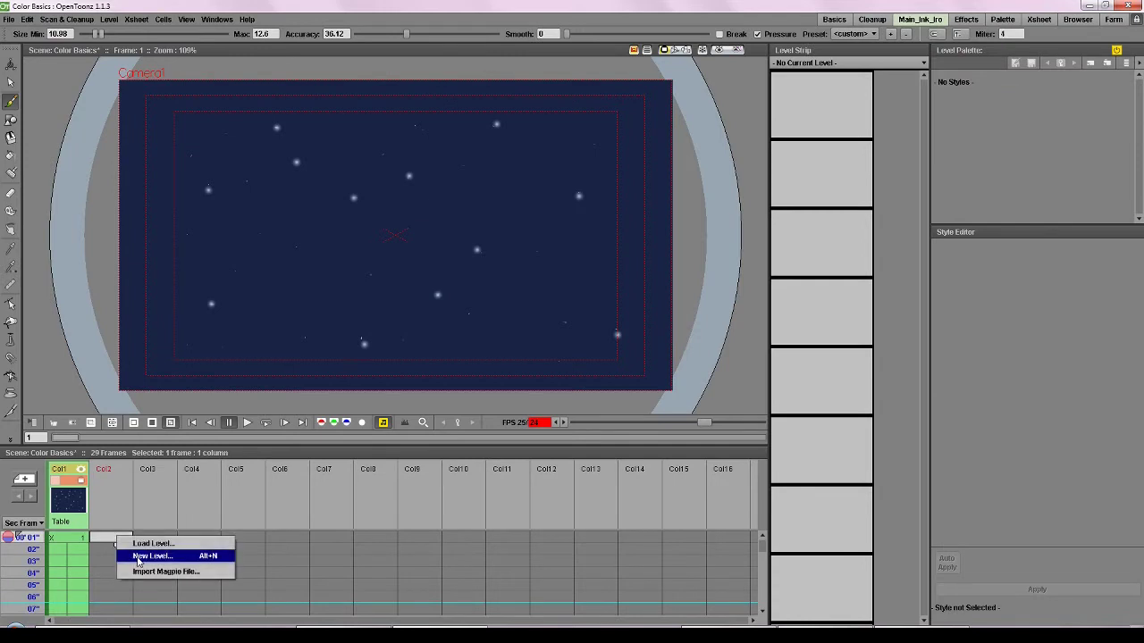
pyautogui.click(138, 558)
pyautogui.click(134, 81)
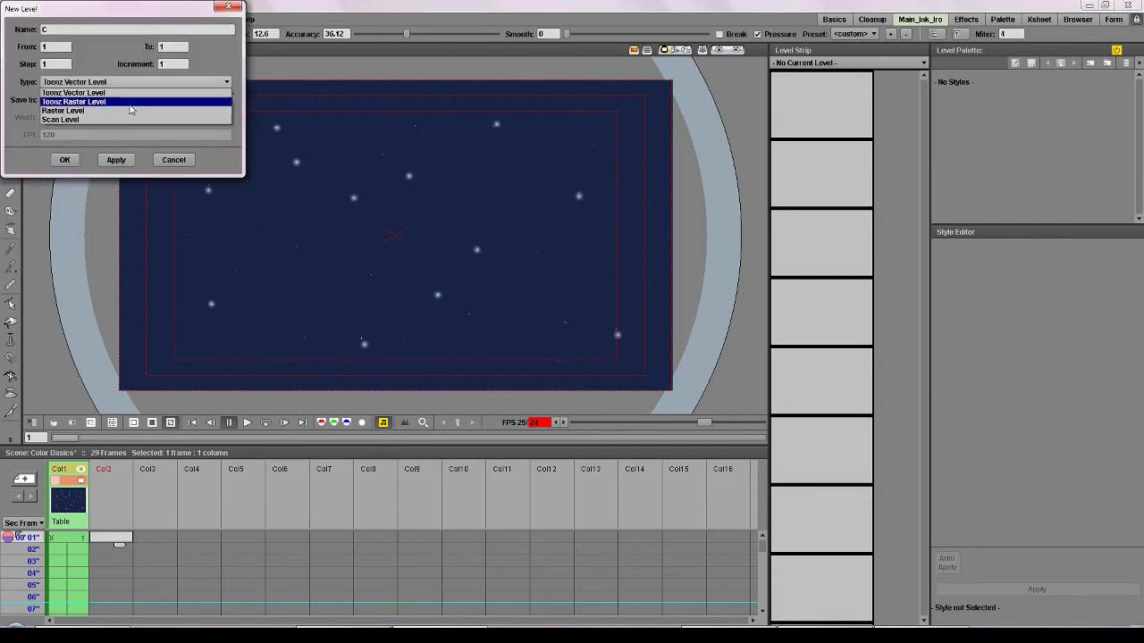
pyautogui.click(130, 102)
pyautogui.click(64, 159)
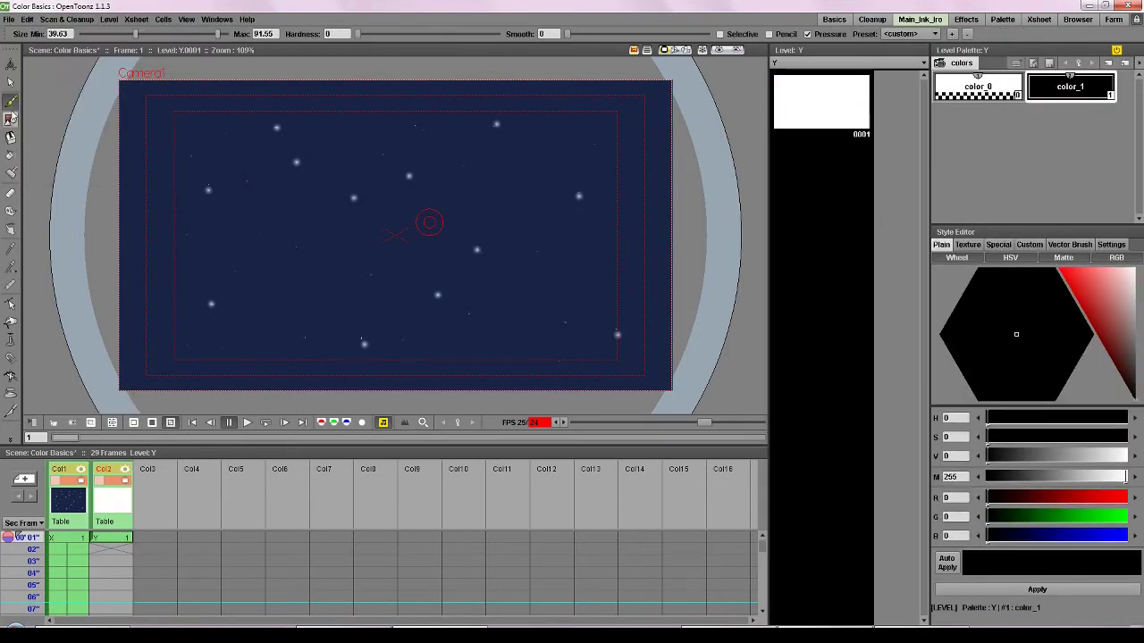
# Set color_1 to a muted dark blue (H200 S69 V44) and apply it
pyautogui.click(1026, 337)
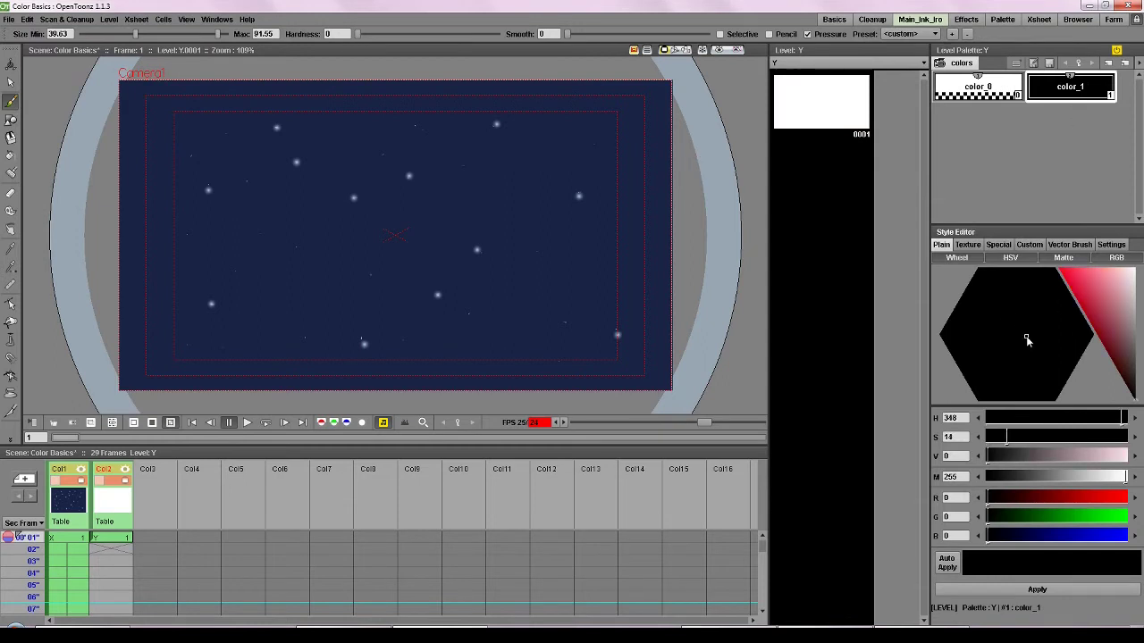
pyautogui.click(1074, 334)
pyautogui.moveTo(1008, 343); pyautogui.dragTo(972, 350)
pyautogui.click(1112, 344)
pyautogui.click(1033, 589)
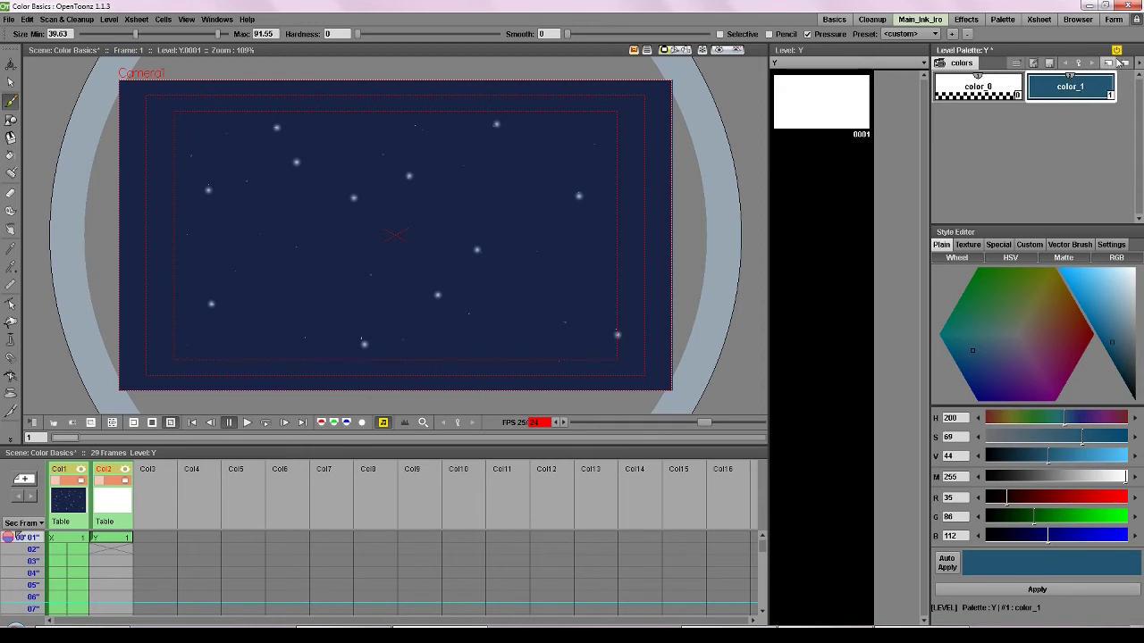
# Add a pale lavender color_2 and a darker grey-blue color_3 to the palette
pyautogui.click(1108, 64)
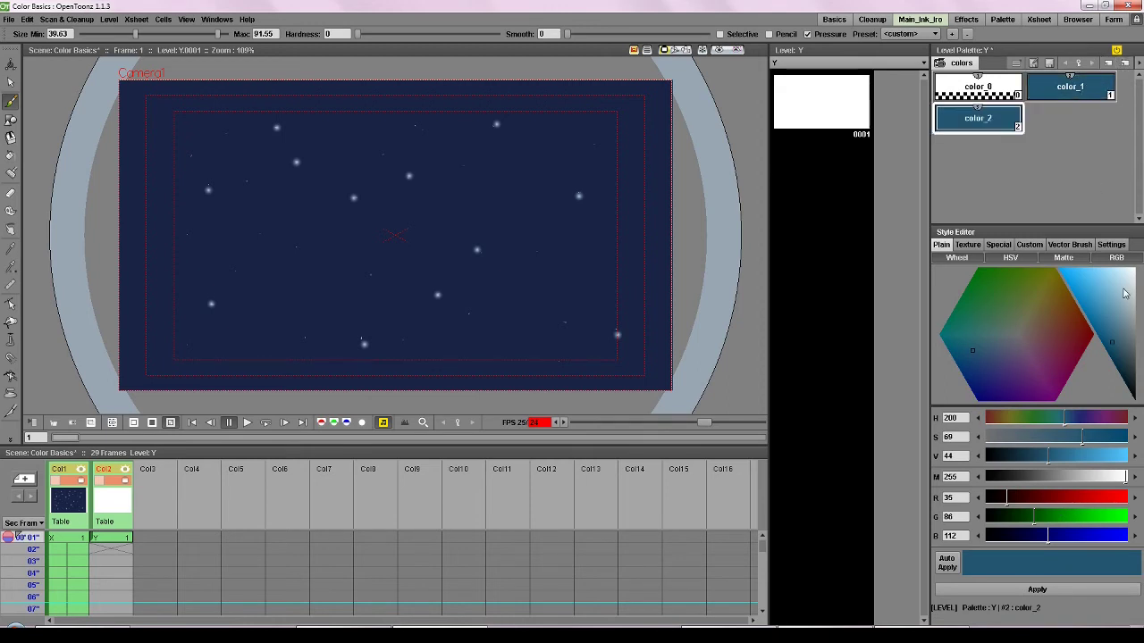
pyautogui.moveTo(1129, 295); pyautogui.dragTo(1129, 304)
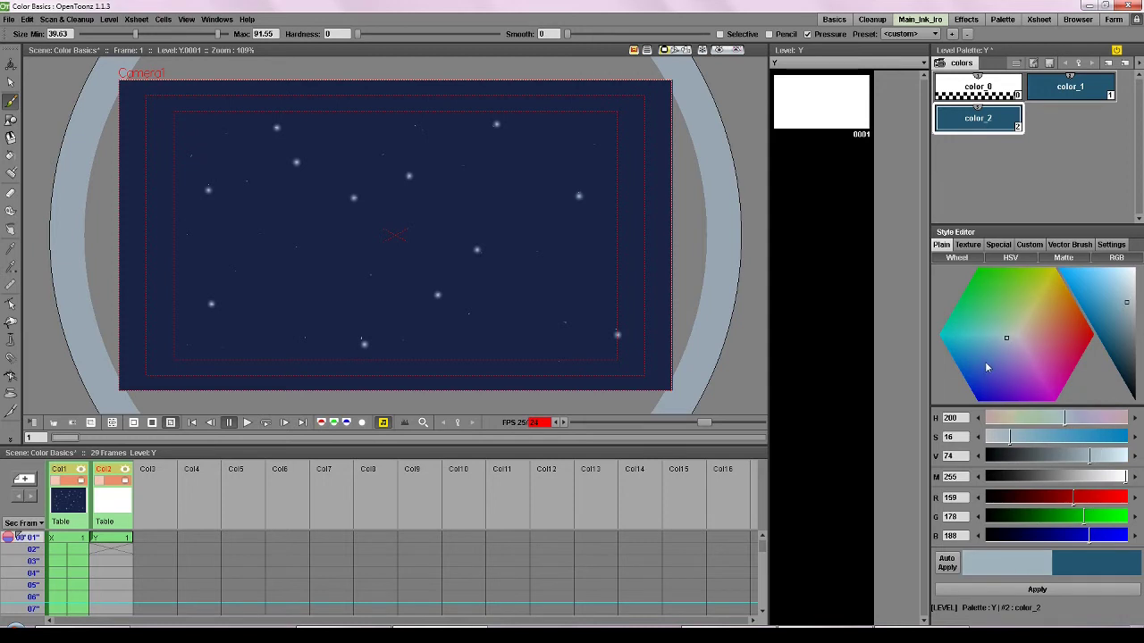
pyautogui.click(1006, 346)
pyautogui.click(1122, 295)
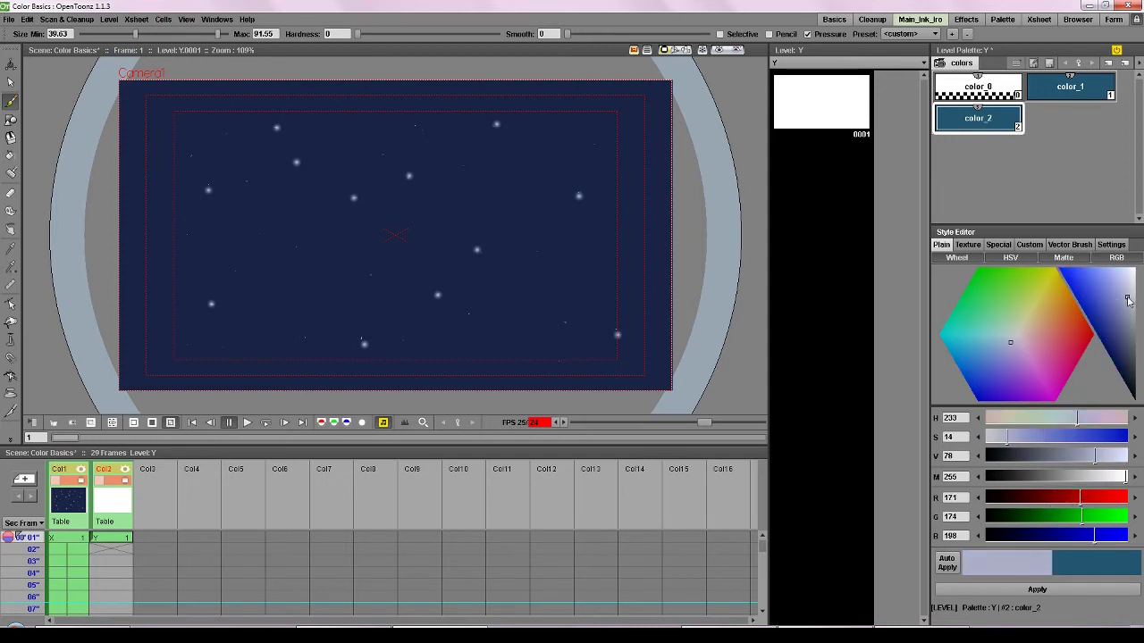
pyautogui.click(1036, 589)
pyautogui.click(1107, 65)
pyautogui.moveTo(1132, 321); pyautogui.dragTo(1128, 328)
pyautogui.click(1037, 590)
# With color_1 and a fully hard, smaller brush, outline three clouds: top, upper left, lower right
pyautogui.click(1097, 84)
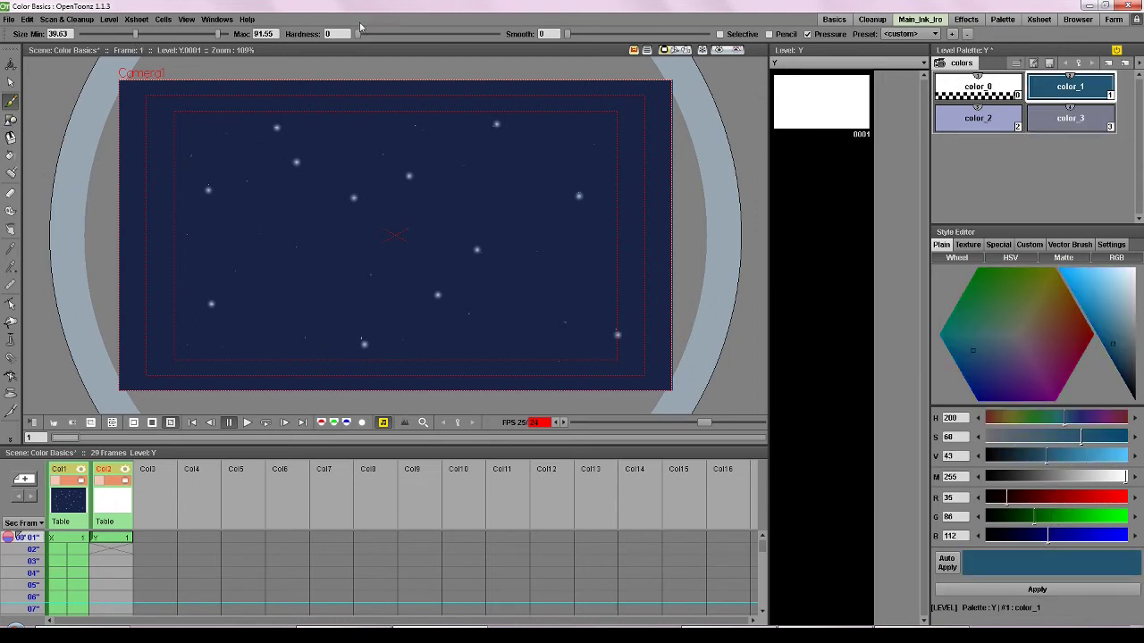
pyautogui.moveTo(360, 33); pyautogui.dragTo(517, 36)
pyautogui.moveTo(136, 34); pyautogui.dragTo(87, 35)
pyautogui.moveTo(217, 34); pyautogui.dragTo(93, 43)
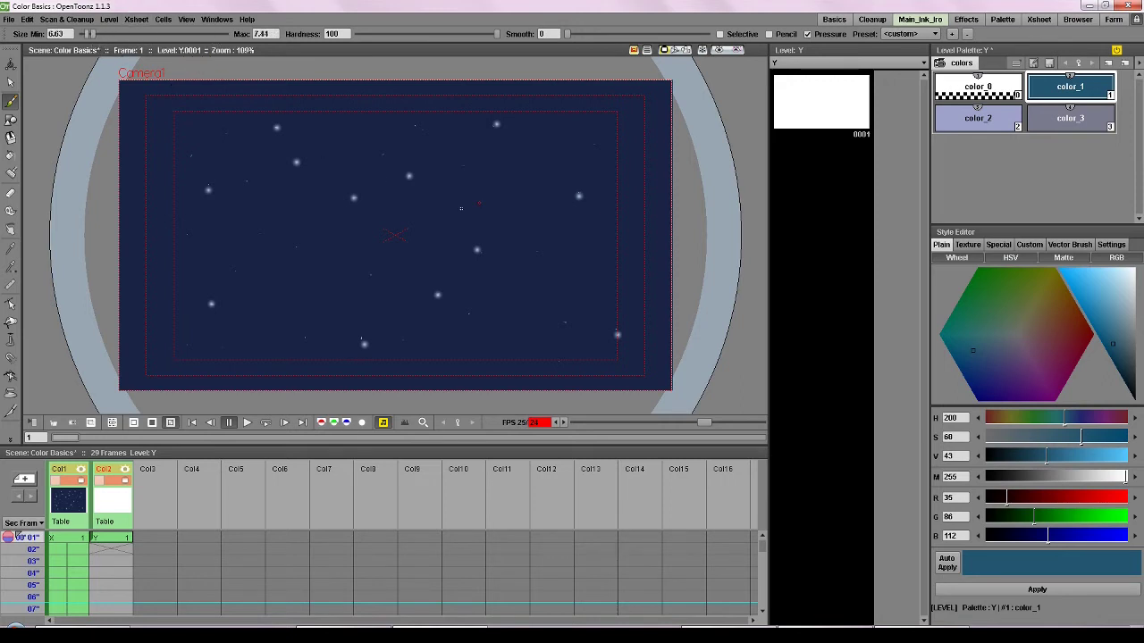
pyautogui.moveTo(402, 217)
pyautogui.mouseDown()
pyautogui.moveTo(429, 182)
pyautogui.moveTo(485, 171)
pyautogui.moveTo(512, 147)
pyautogui.moveTo(609, 200)
pyautogui.moveTo(392, 220)
pyautogui.mouseUp()
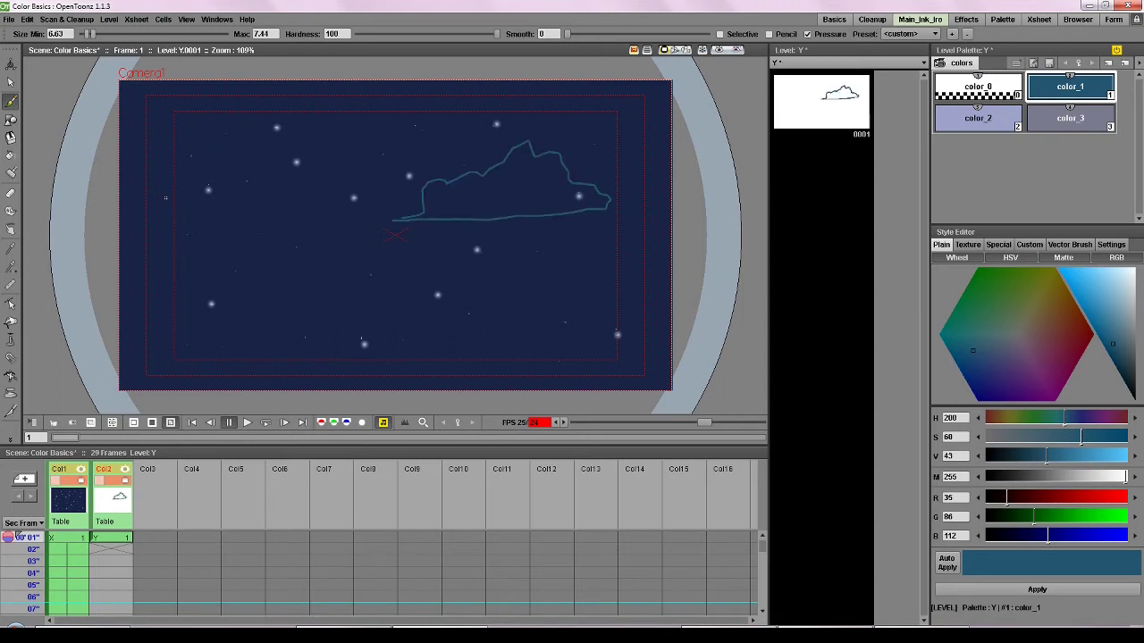
pyautogui.moveTo(282, 195)
pyautogui.mouseDown()
pyautogui.moveTo(209, 165)
pyautogui.moveTo(144, 168)
pyautogui.moveTo(170, 193)
pyautogui.moveTo(217, 207)
pyautogui.moveTo(284, 197)
pyautogui.mouseUp()
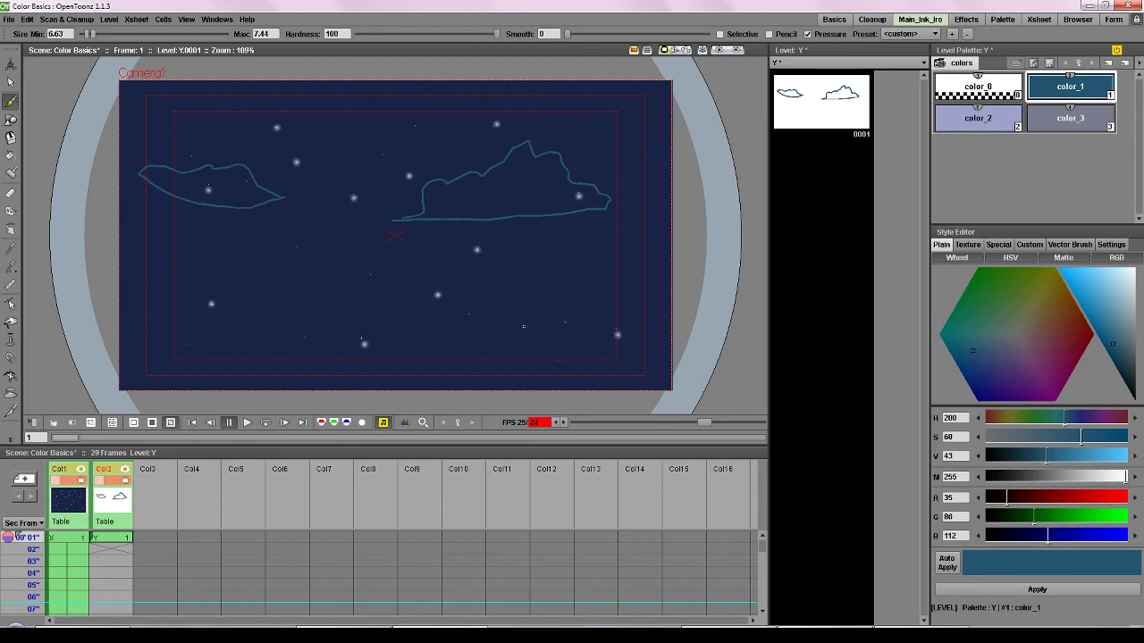
pyautogui.moveTo(620, 310)
pyautogui.mouseDown()
pyautogui.moveTo(532, 343)
pyautogui.moveTo(645, 334)
pyautogui.moveTo(645, 319)
pyautogui.mouseUp()
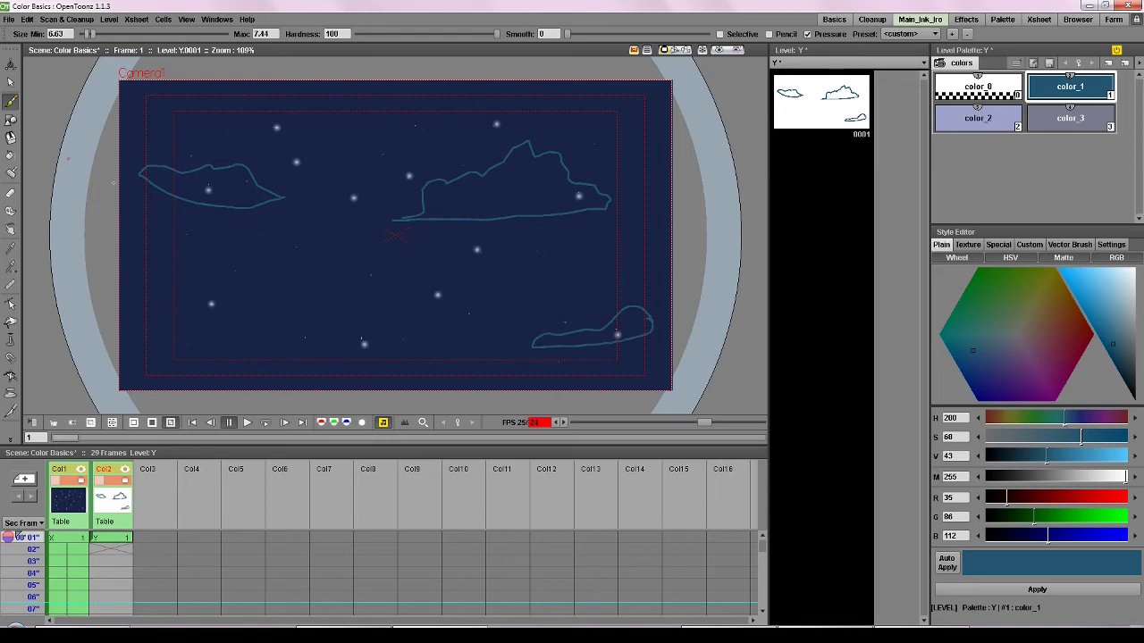
# Fill the large, lower-right and left cloud outlines with light lavender color_2
pyautogui.click(11, 155)
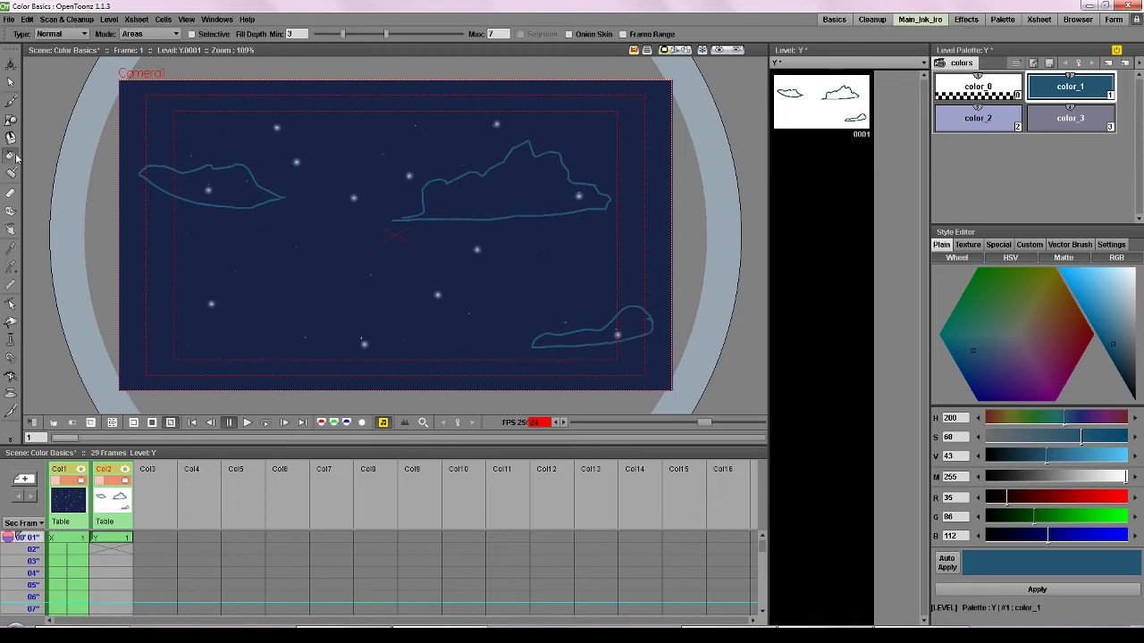
pyautogui.click(983, 125)
pyautogui.click(531, 189)
pyautogui.click(637, 324)
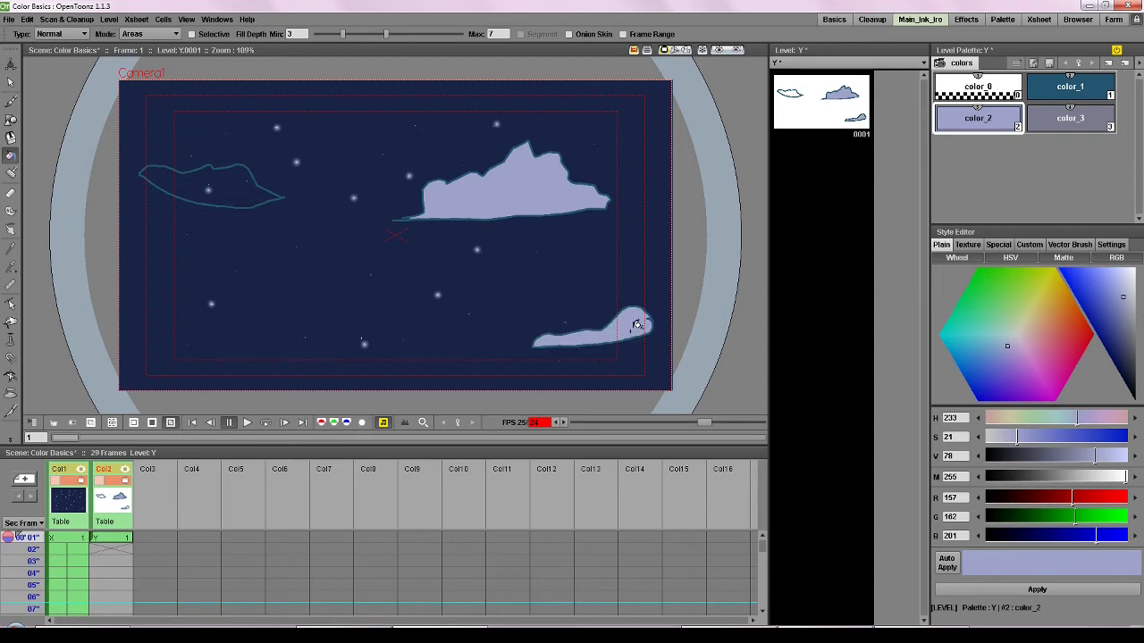
pyautogui.click(244, 176)
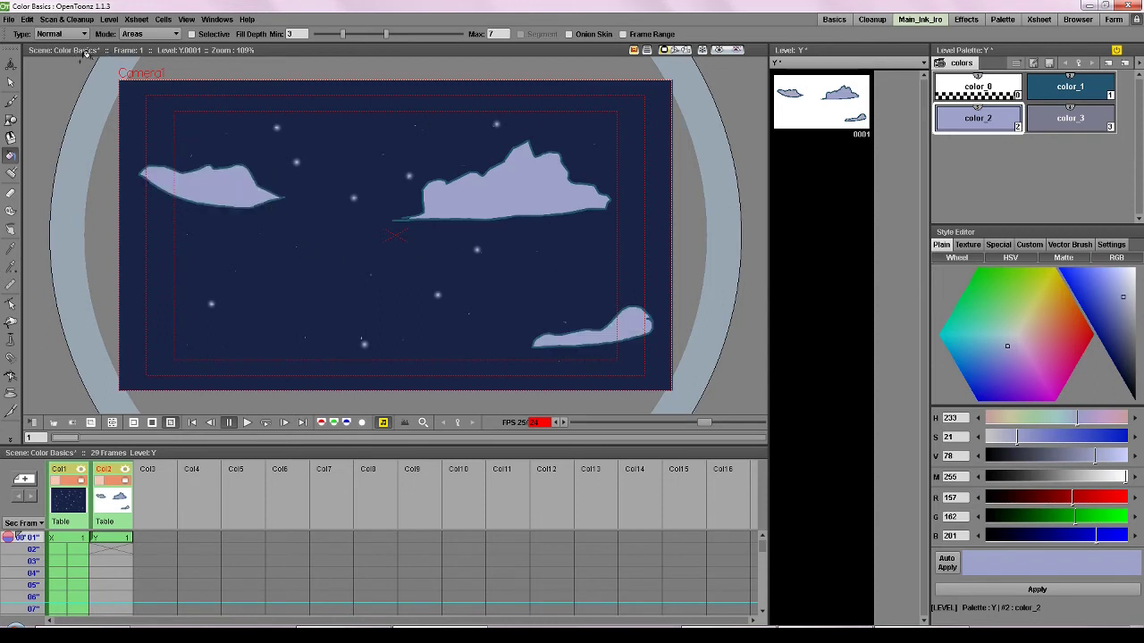
# Shade the clouds' lower parts in grey-blue color_3, using brush size 26 for the small cloud
pyautogui.click(1072, 120)
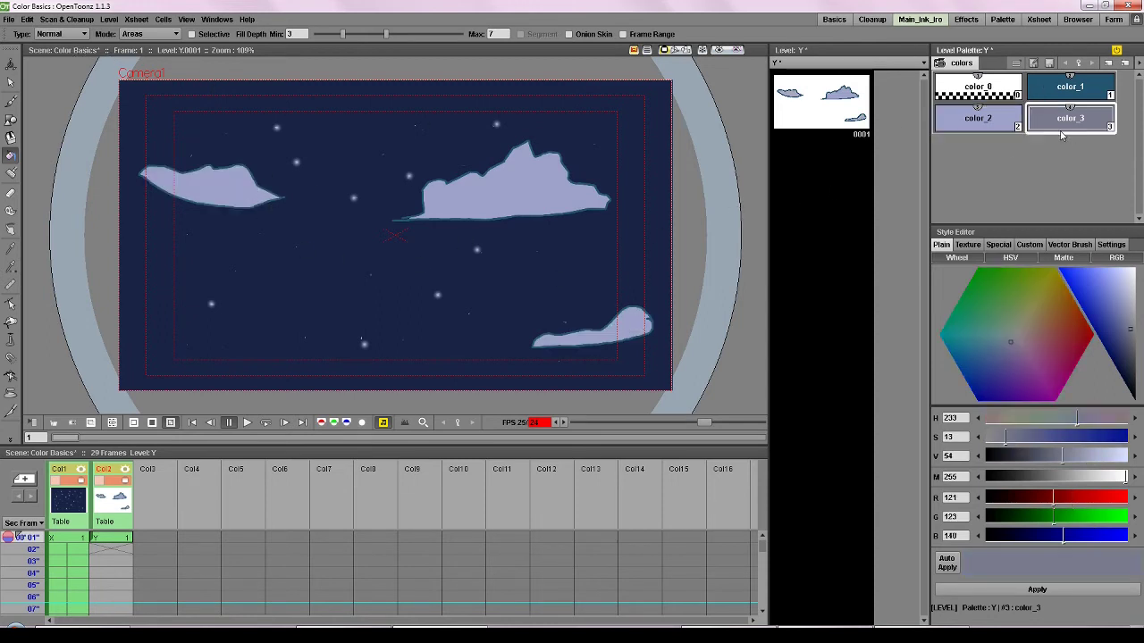
pyautogui.click(11, 154)
pyautogui.click(10, 173)
pyautogui.moveTo(152, 176)
pyautogui.mouseDown()
pyautogui.moveTo(190, 194)
pyautogui.moveTo(249, 193)
pyautogui.moveTo(235, 197)
pyautogui.mouseUp()
pyautogui.moveTo(434, 213)
pyautogui.mouseDown()
pyautogui.moveTo(510, 206)
pyautogui.moveTo(522, 190)
pyautogui.moveTo(546, 204)
pyautogui.moveTo(551, 164)
pyautogui.moveTo(561, 185)
pyautogui.moveTo(548, 197)
pyautogui.moveTo(559, 191)
pyautogui.moveTo(506, 211)
pyautogui.moveTo(570, 204)
pyautogui.mouseUp()
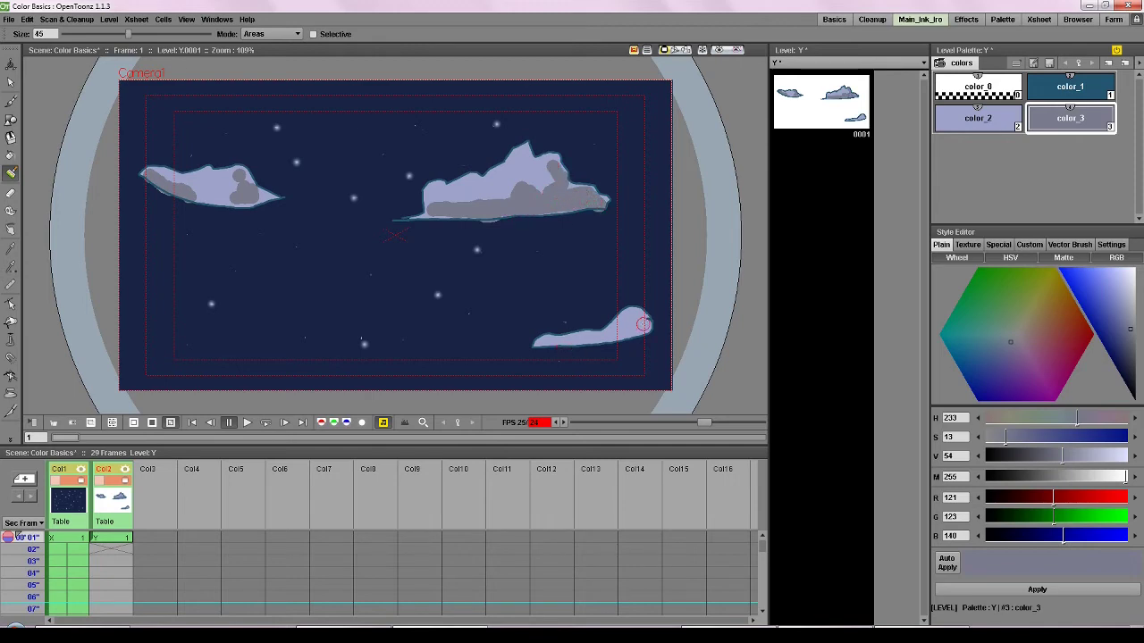
pyautogui.moveTo(128, 34); pyautogui.dragTo(101, 35)
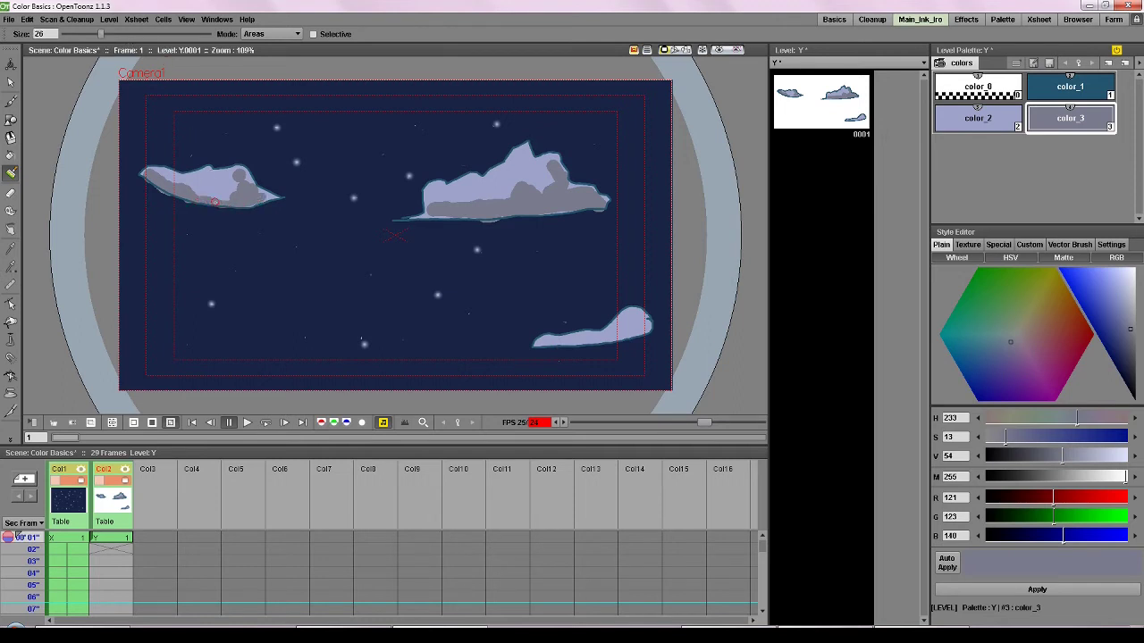
pyautogui.moveTo(641, 327); pyautogui.dragTo(632, 326)
pyautogui.moveTo(555, 338); pyautogui.dragTo(613, 336)
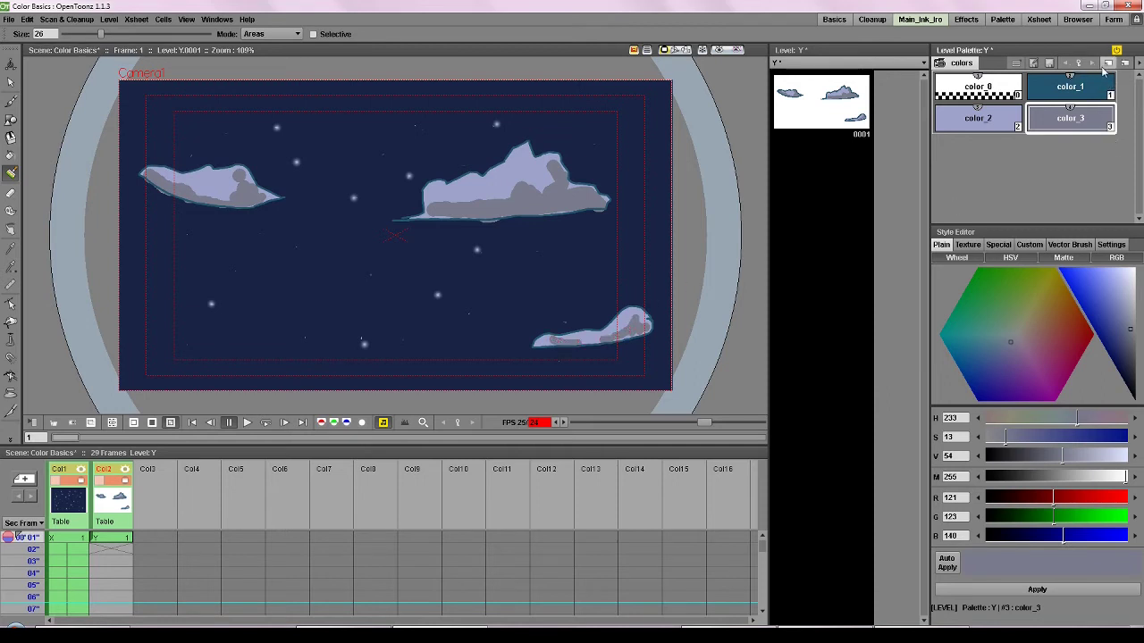
# Add color_4 as a pale near-white lavender (R 204, G 208, B 234)
pyautogui.click(1013, 123)
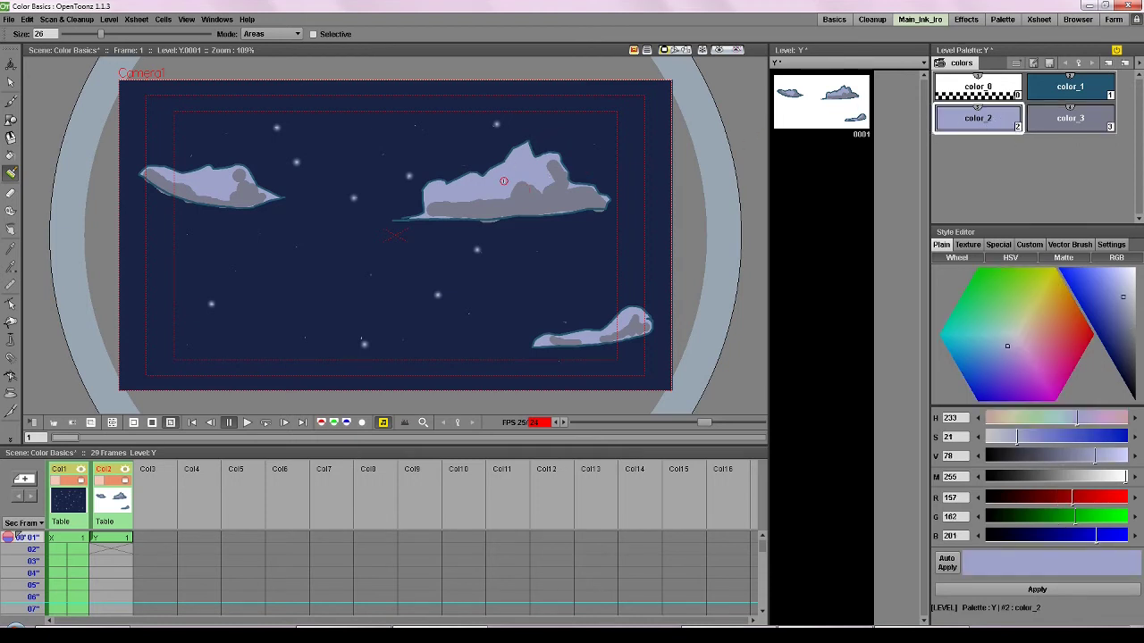
pyautogui.click(1113, 64)
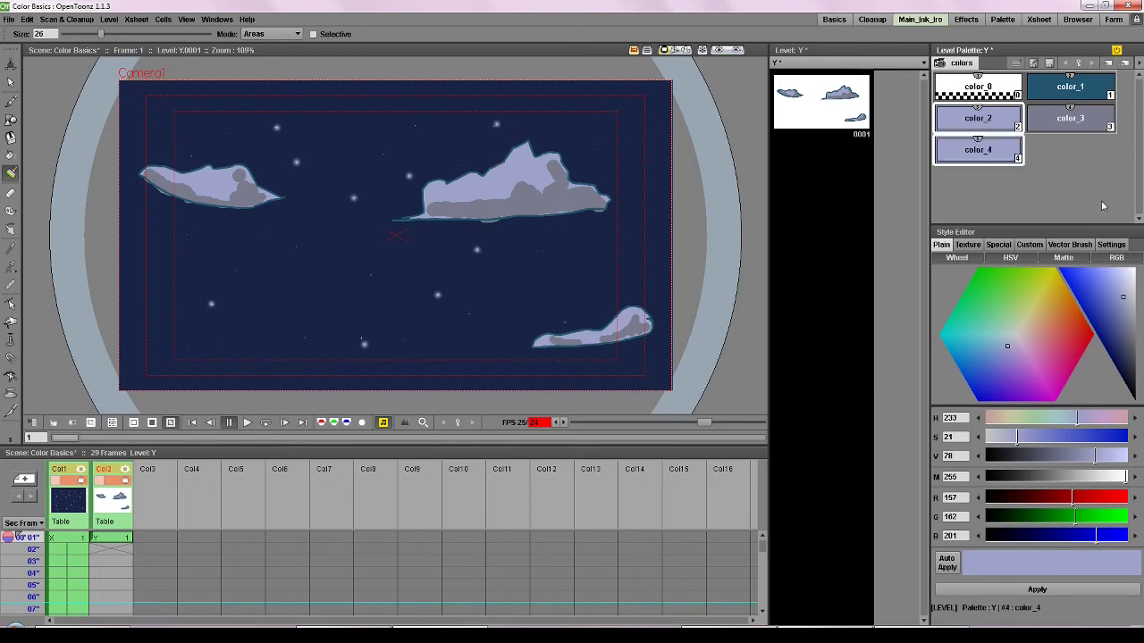
pyautogui.click(997, 157)
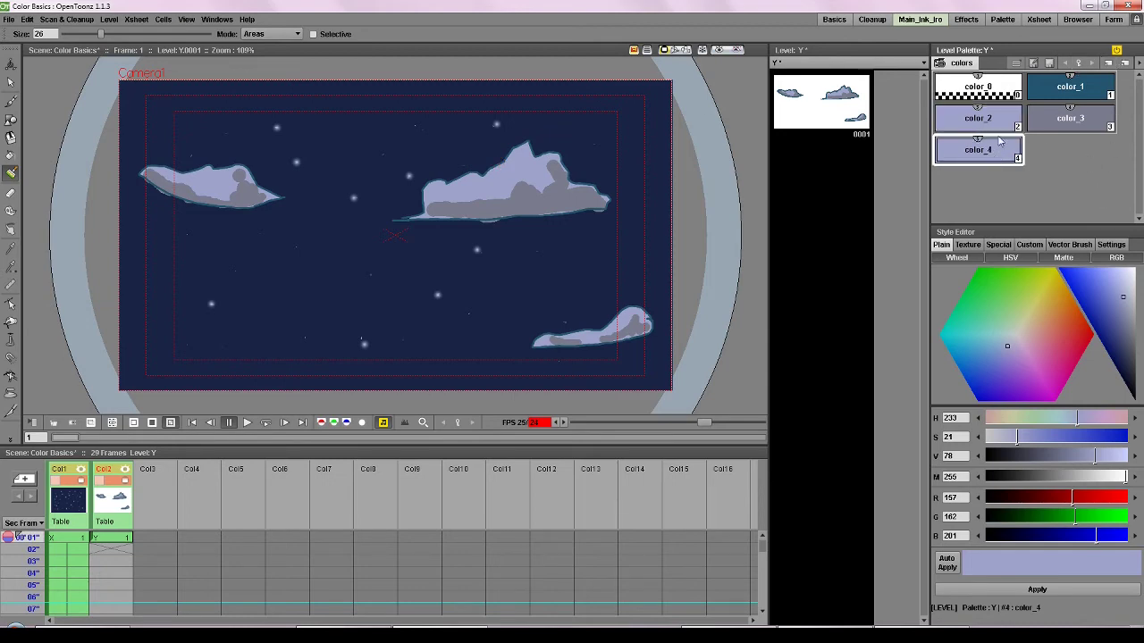
pyautogui.click(1125, 279)
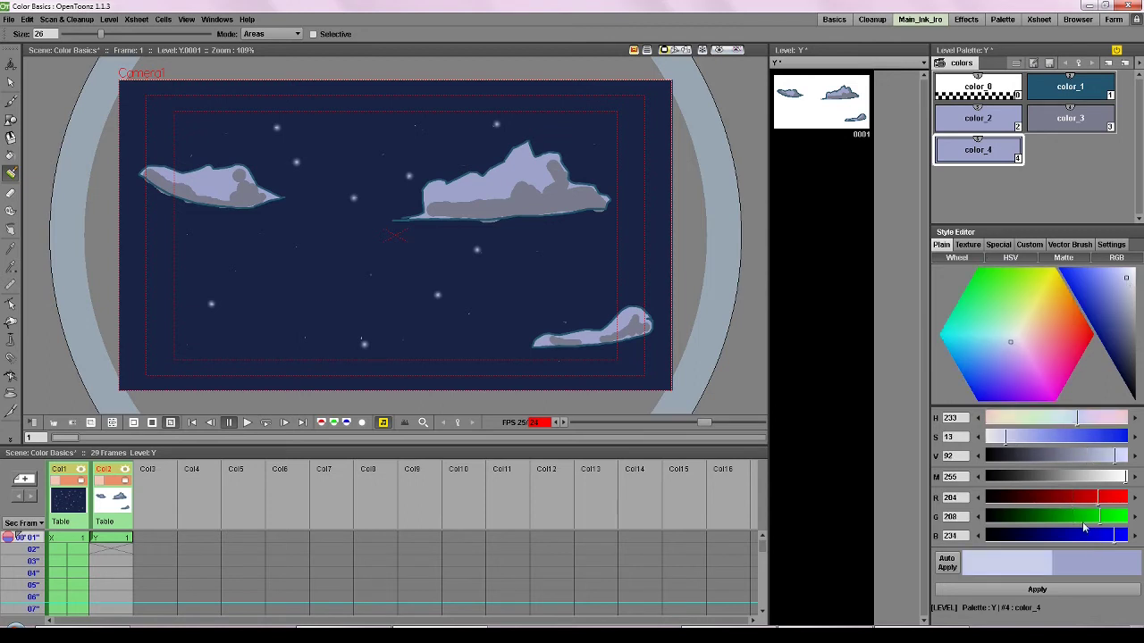
pyautogui.click(1076, 594)
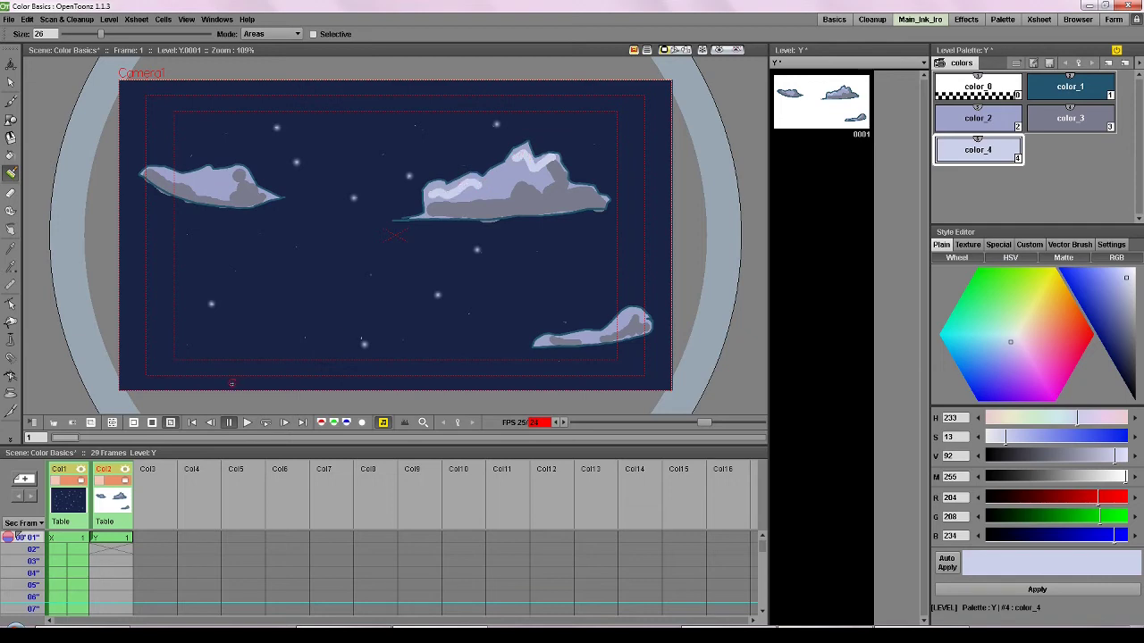
# Paint soft color_4 highlights on the large and small clouds, then extend the cloud cell over more frames
pyautogui.click(11, 101)
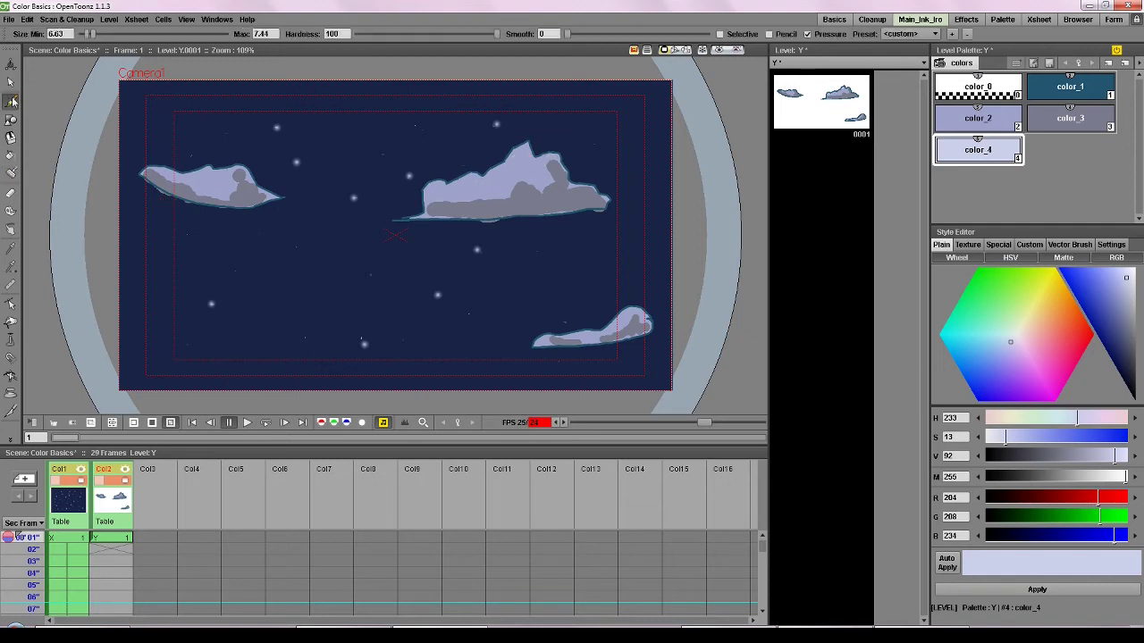
pyautogui.moveTo(93, 36); pyautogui.dragTo(122, 36)
pyautogui.moveTo(360, 36); pyautogui.dragTo(354, 35)
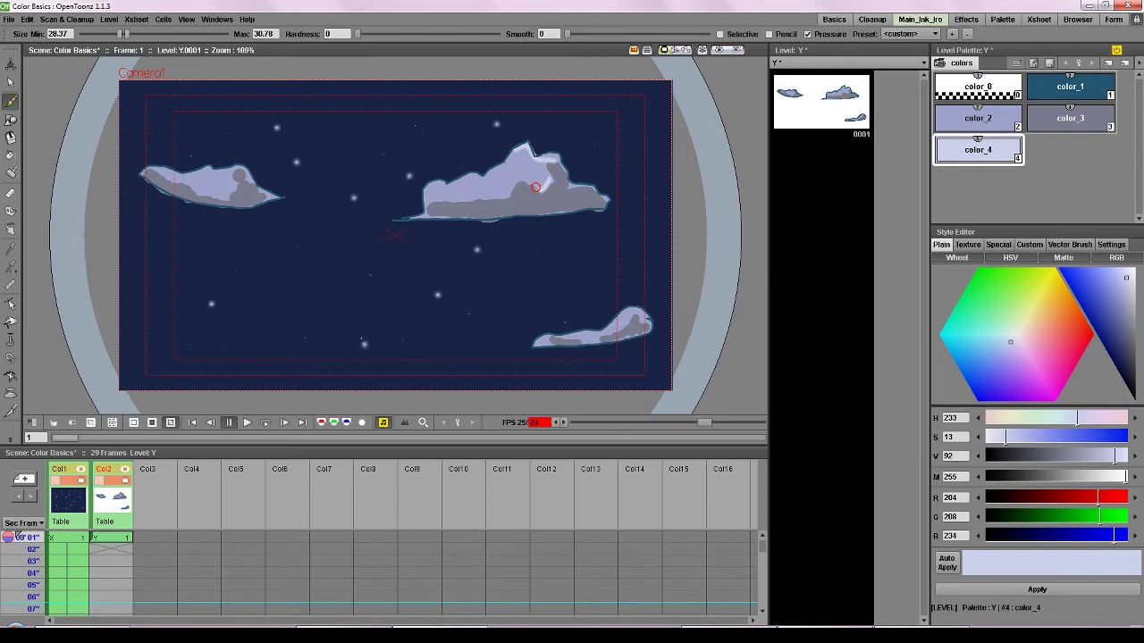
pyautogui.moveTo(482, 178); pyautogui.dragTo(434, 190)
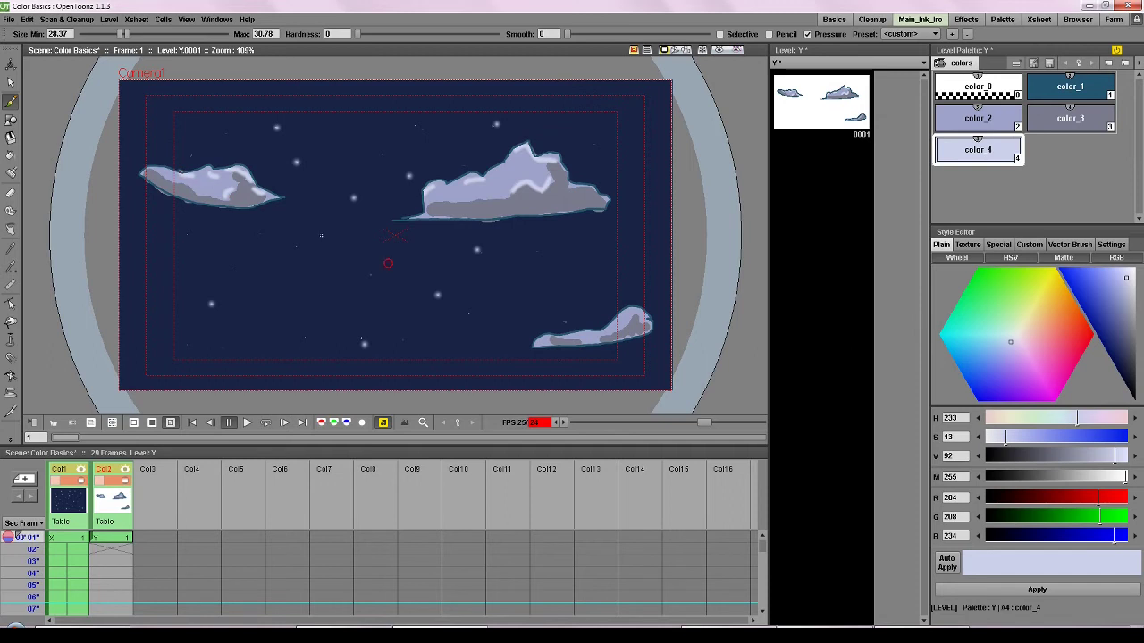
pyautogui.moveTo(612, 334); pyautogui.dragTo(628, 318)
pyautogui.click(111, 537)
pyautogui.moveTo(125, 547); pyautogui.dragTo(127, 570)
# Create a new Toonz Raster Level Z in the first cell of Col3
pyautogui.rightClick(160, 538)
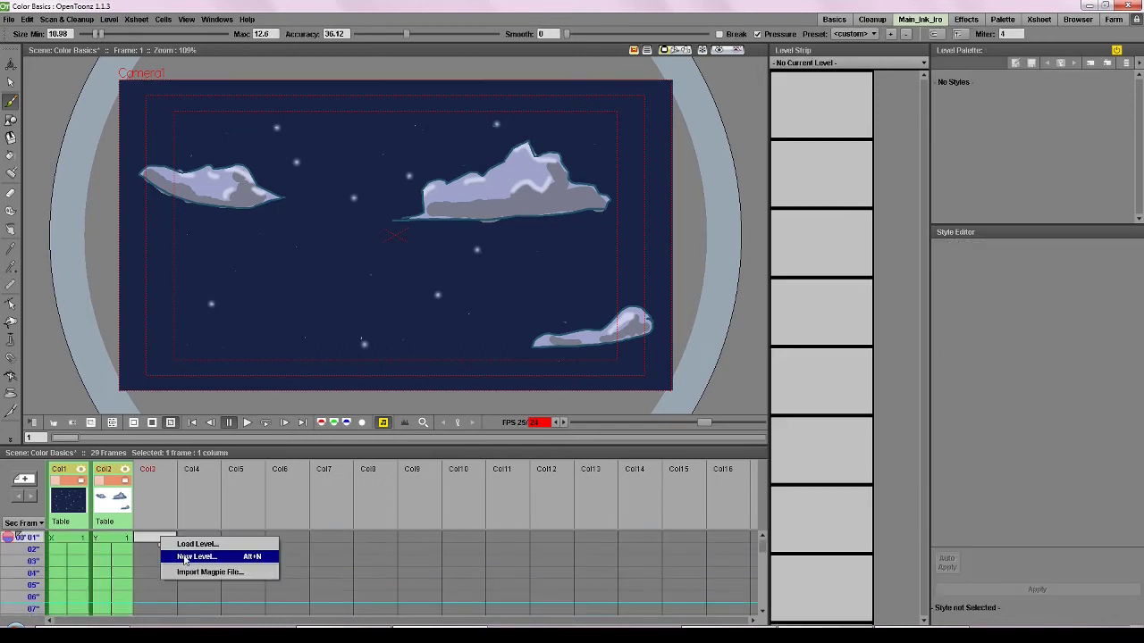
pyautogui.click(197, 557)
pyautogui.click(134, 82)
pyautogui.click(127, 93)
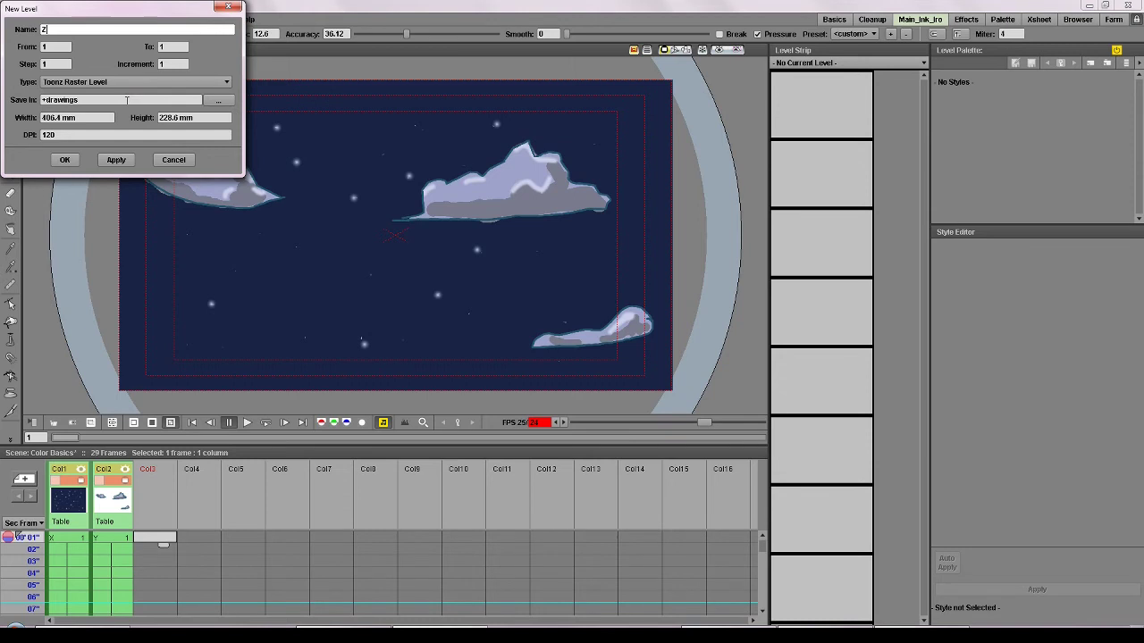
pyautogui.click(64, 159)
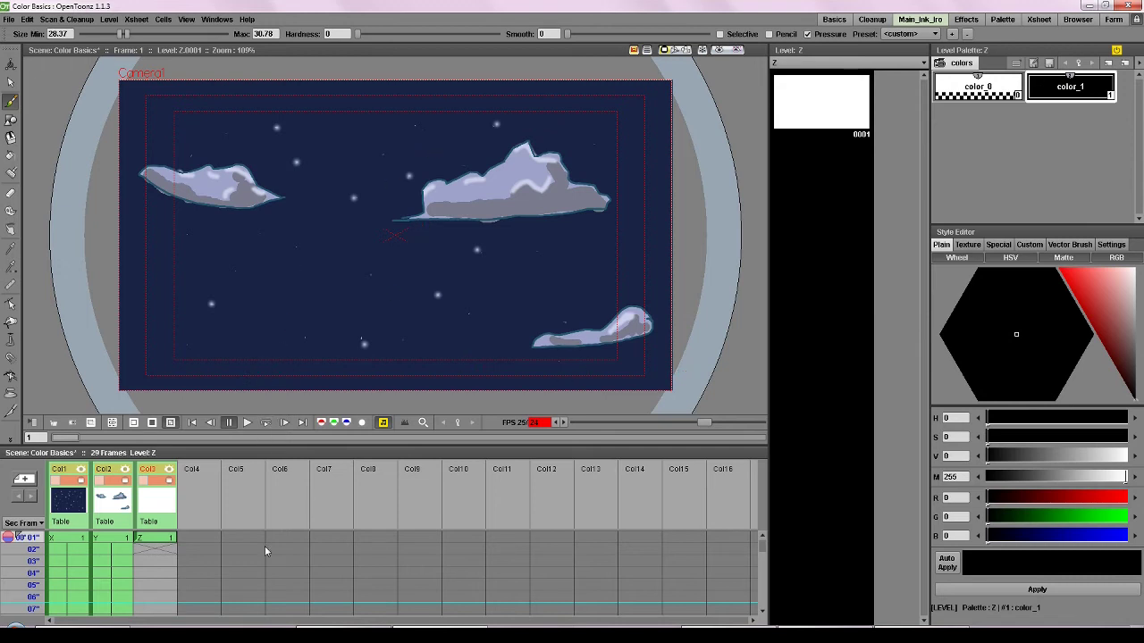
# On level Z's first frame, set color_1 to a dark blue and enlarge the brush
pyautogui.click(158, 539)
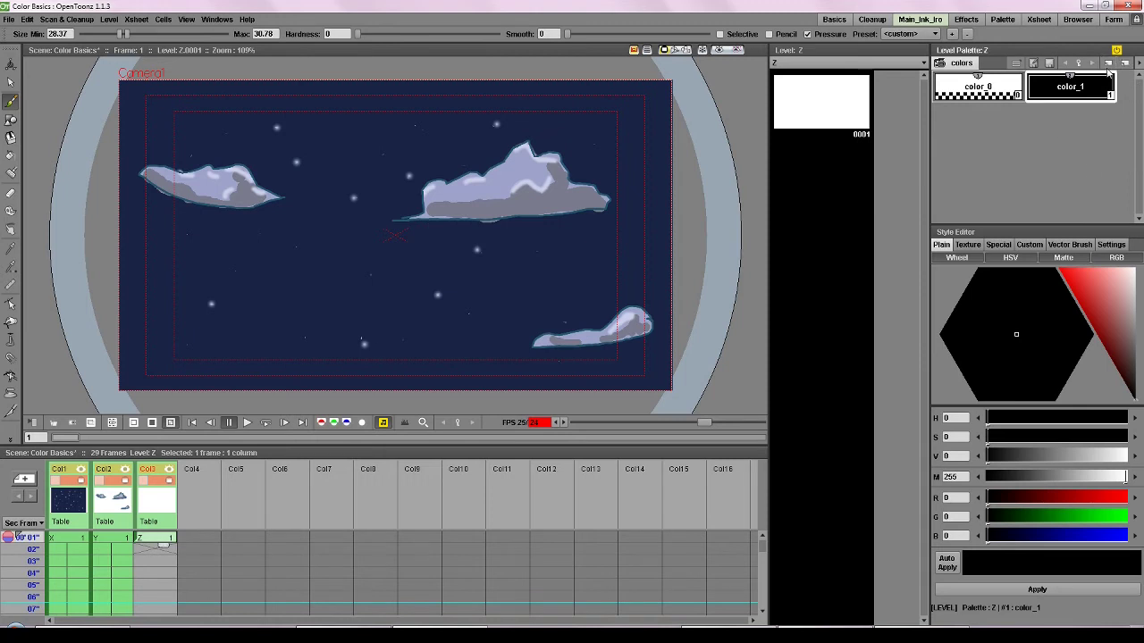
pyautogui.moveTo(1068, 347); pyautogui.dragTo(966, 373)
pyautogui.click(1119, 368)
pyautogui.click(1019, 586)
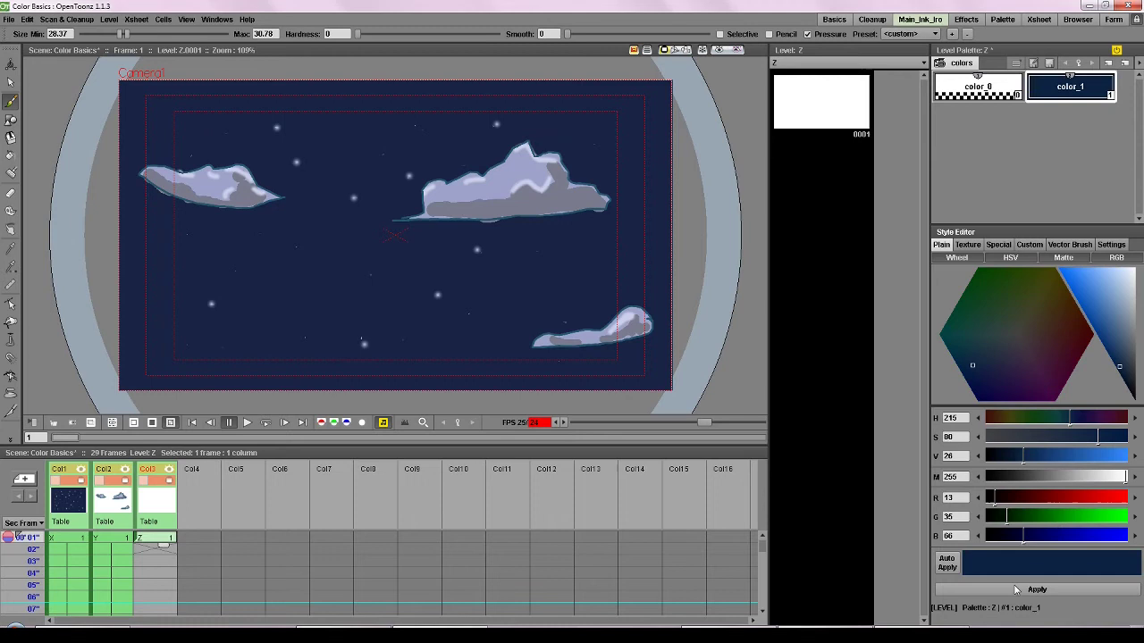
pyautogui.moveTo(120, 34); pyautogui.dragTo(206, 36)
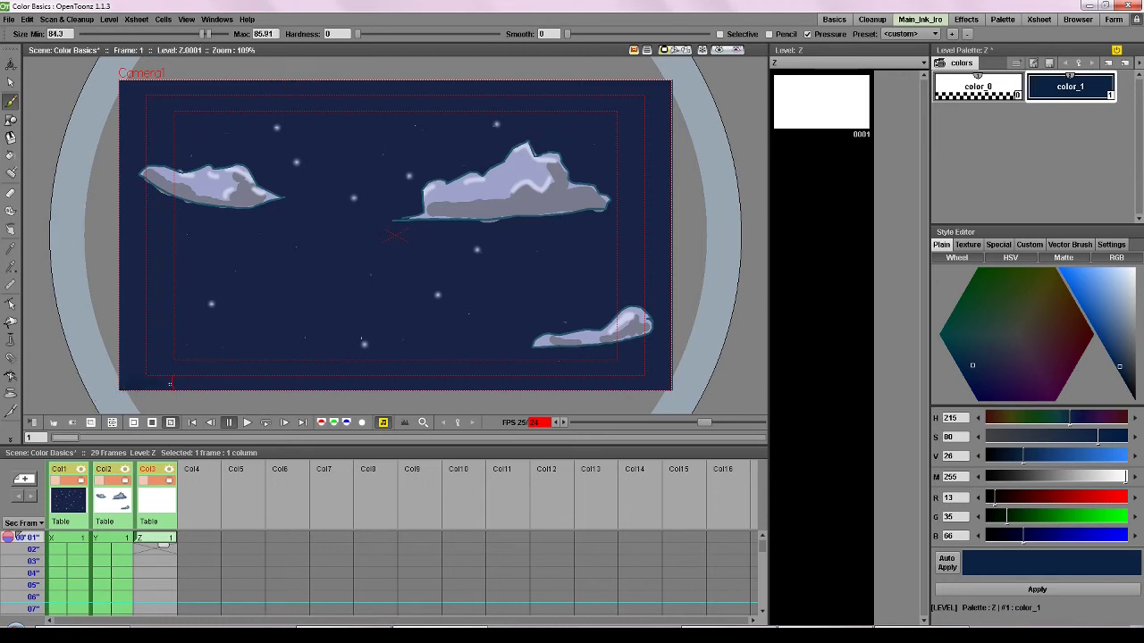
# Paint a near-black navy hill band along the bottom of the sky
pyautogui.moveTo(164, 367); pyautogui.dragTo(134, 375)
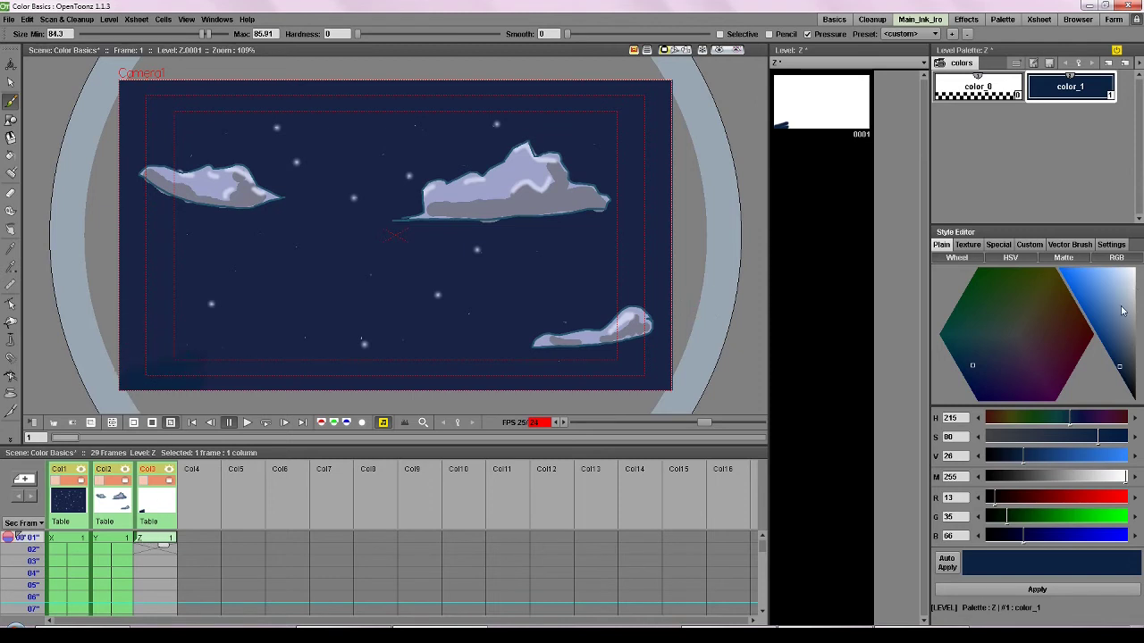
pyautogui.moveTo(1127, 375); pyautogui.dragTo(1127, 385)
pyautogui.click(1045, 589)
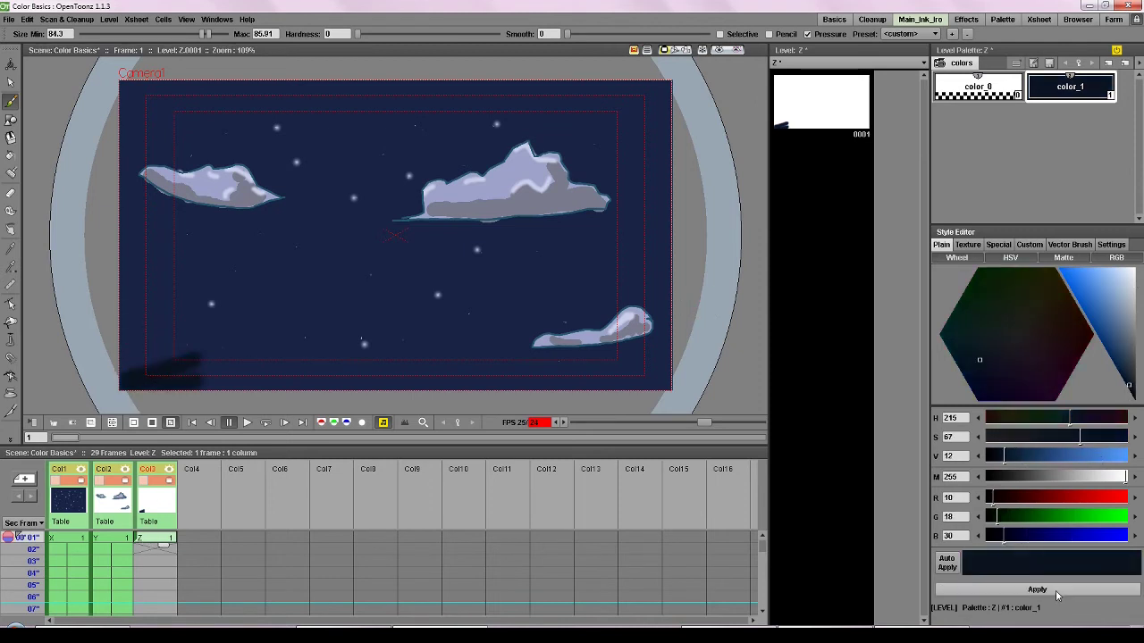
pyautogui.moveTo(205, 374)
pyautogui.mouseDown()
pyautogui.moveTo(123, 374)
pyautogui.moveTo(168, 387)
pyautogui.moveTo(378, 358)
pyautogui.moveTo(381, 372)
pyautogui.moveTo(440, 369)
pyautogui.moveTo(449, 391)
pyautogui.moveTo(710, 375)
pyautogui.moveTo(599, 385)
pyautogui.moveTo(650, 365)
pyautogui.moveTo(480, 386)
pyautogui.moveTo(482, 377)
pyautogui.moveTo(408, 369)
pyautogui.moveTo(195, 360)
pyautogui.mouseUp()
pyautogui.moveTo(330, 367)
pyautogui.mouseDown()
pyautogui.moveTo(658, 373)
pyautogui.moveTo(568, 384)
pyautogui.mouseUp()
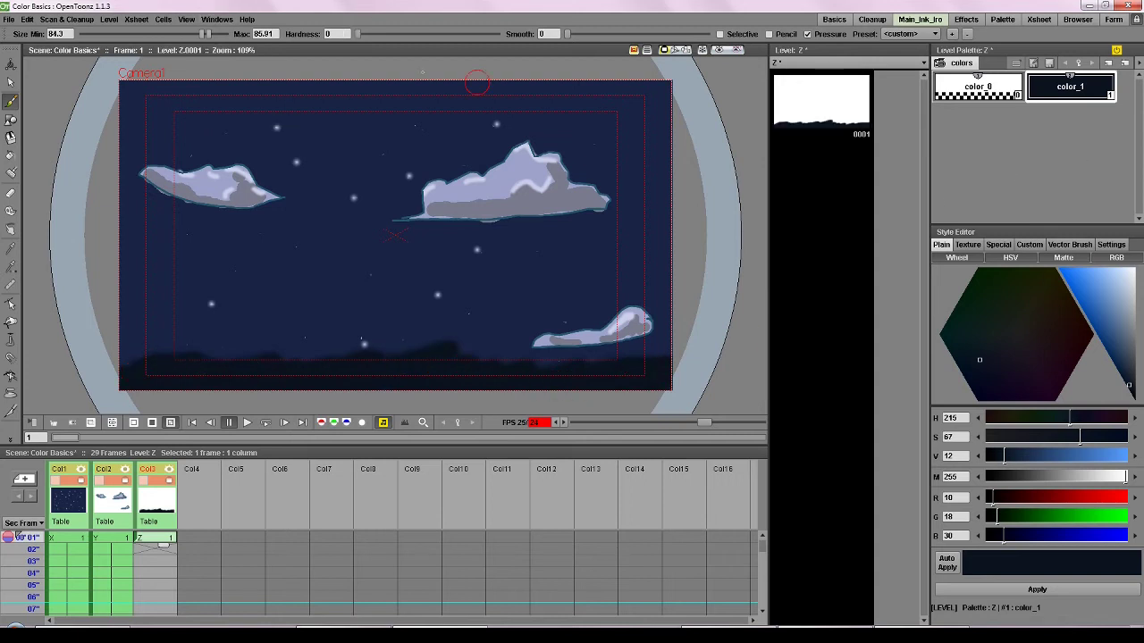
# Add color_2 to level Z as a dark teal (R 26, G 51, B 53)
pyautogui.click(1108, 66)
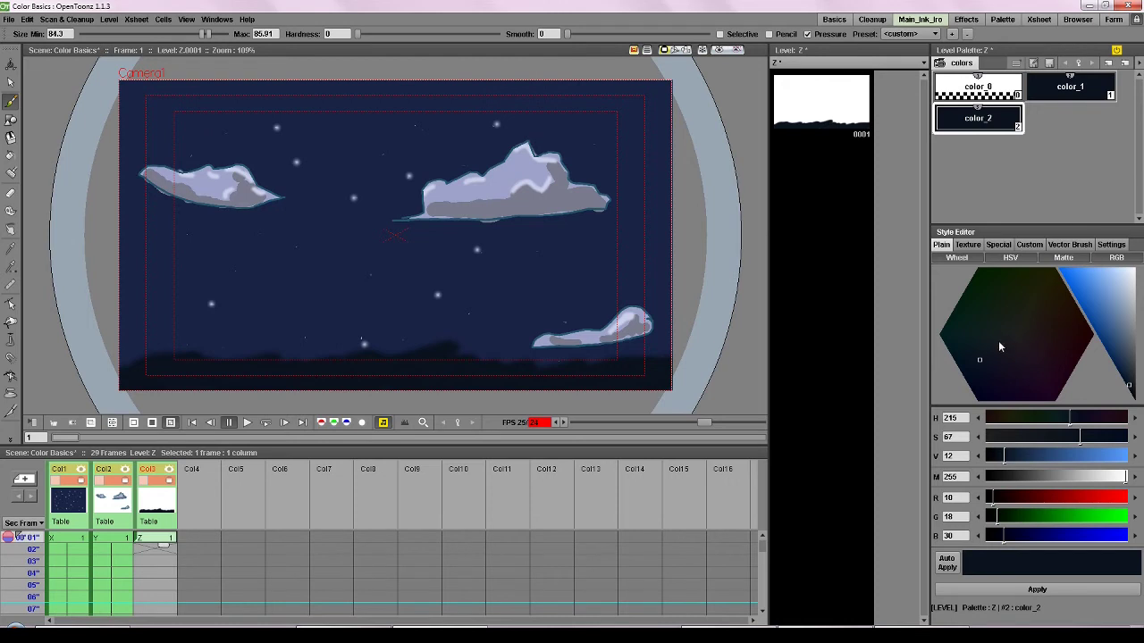
pyautogui.click(1125, 373)
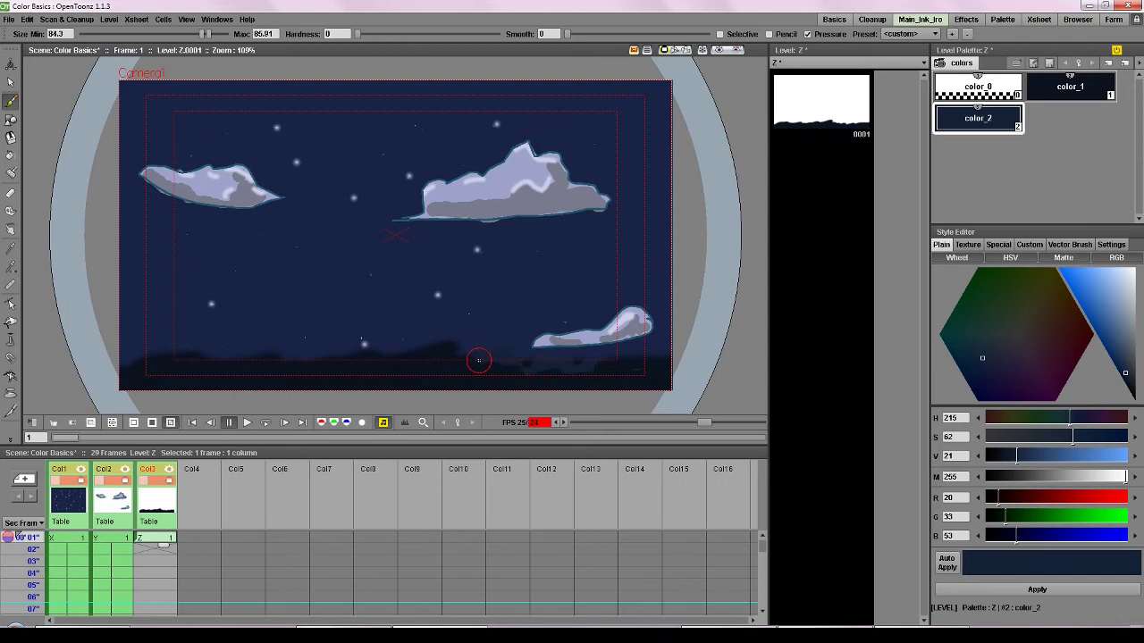
pyautogui.press('j')
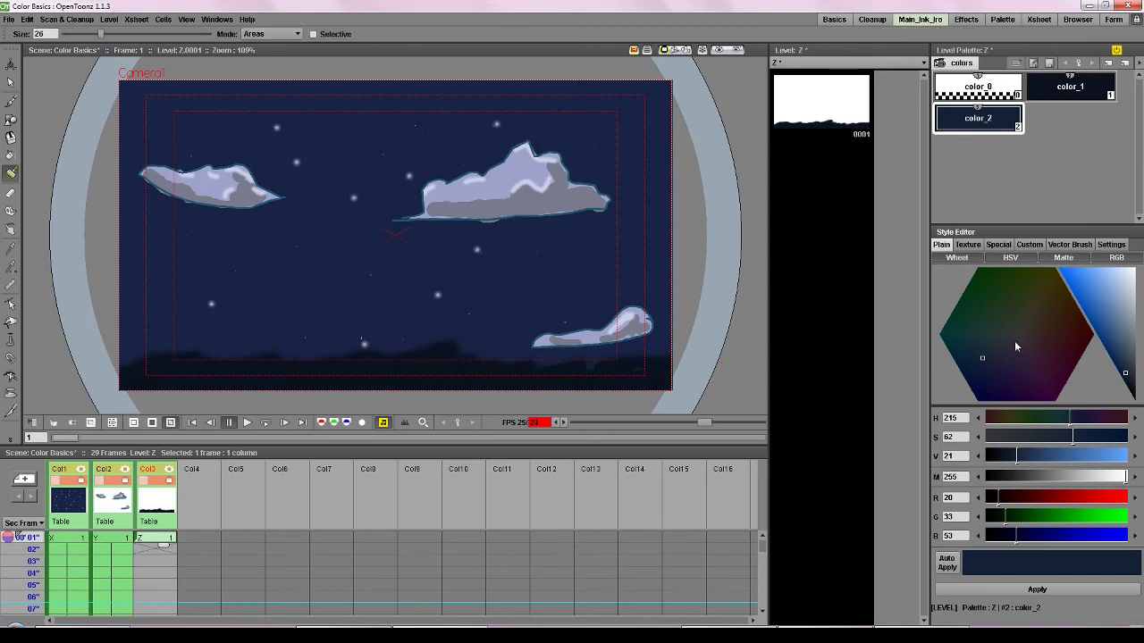
pyautogui.click(971, 338)
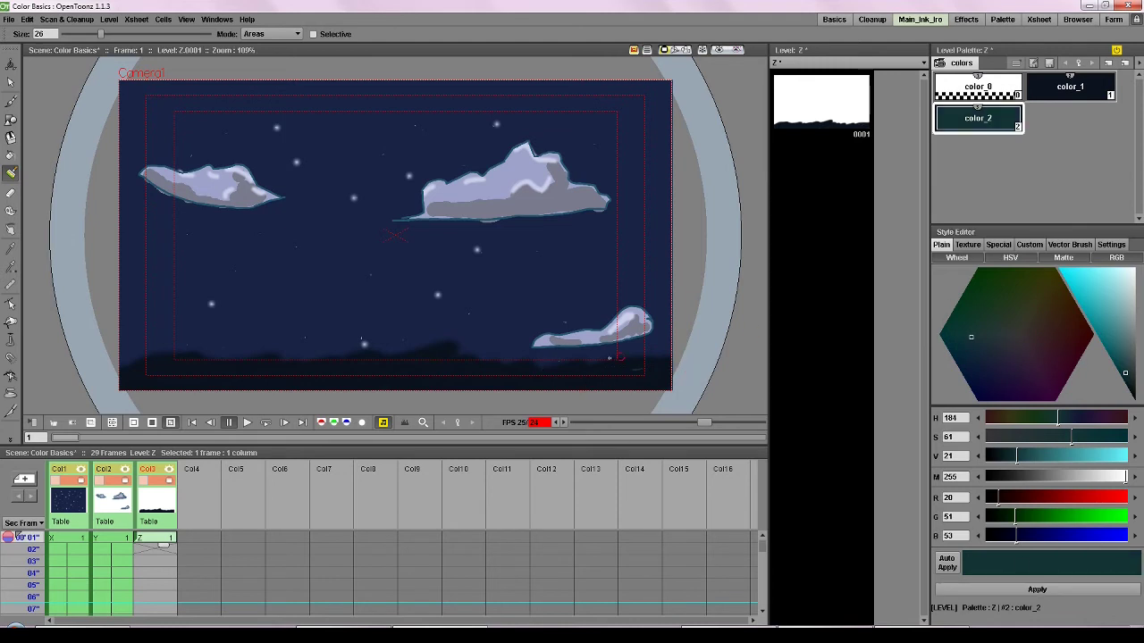
# Paint a teal glow along the hill ridge and extend the hills through later frames
pyautogui.click(11, 101)
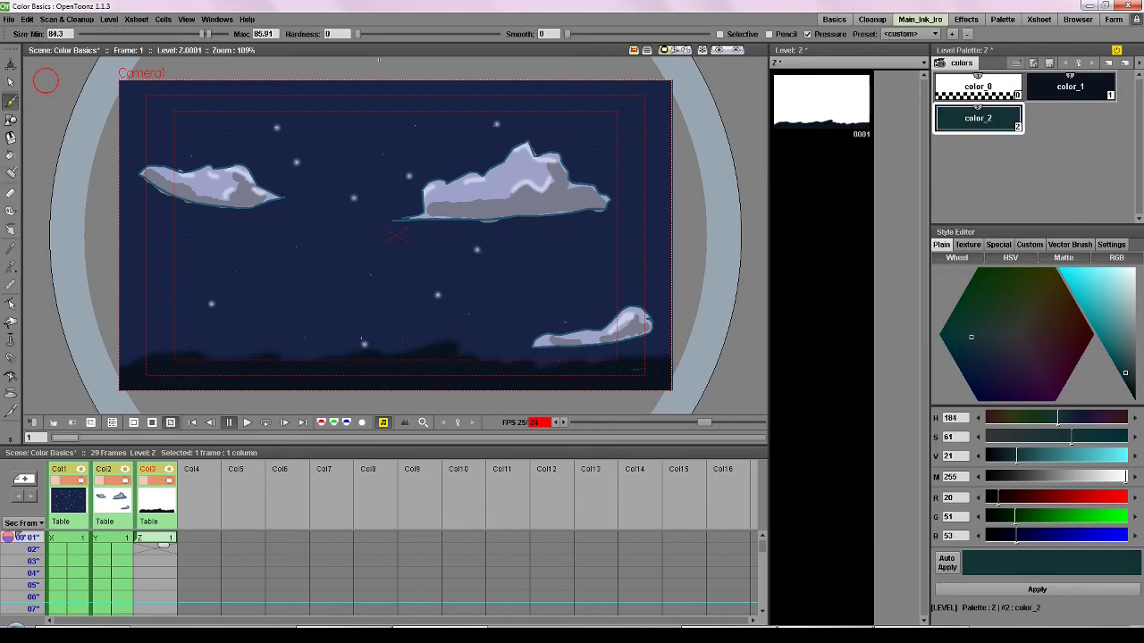
pyautogui.moveTo(652, 364)
pyautogui.mouseDown()
pyautogui.moveTo(485, 368)
pyautogui.moveTo(449, 342)
pyautogui.moveTo(412, 360)
pyautogui.moveTo(357, 349)
pyautogui.moveTo(413, 348)
pyautogui.moveTo(379, 366)
pyautogui.moveTo(405, 371)
pyautogui.moveTo(423, 350)
pyautogui.moveTo(366, 364)
pyautogui.moveTo(400, 356)
pyautogui.moveTo(303, 365)
pyautogui.moveTo(273, 352)
pyautogui.moveTo(222, 371)
pyautogui.moveTo(174, 349)
pyautogui.moveTo(98, 384)
pyautogui.mouseUp()
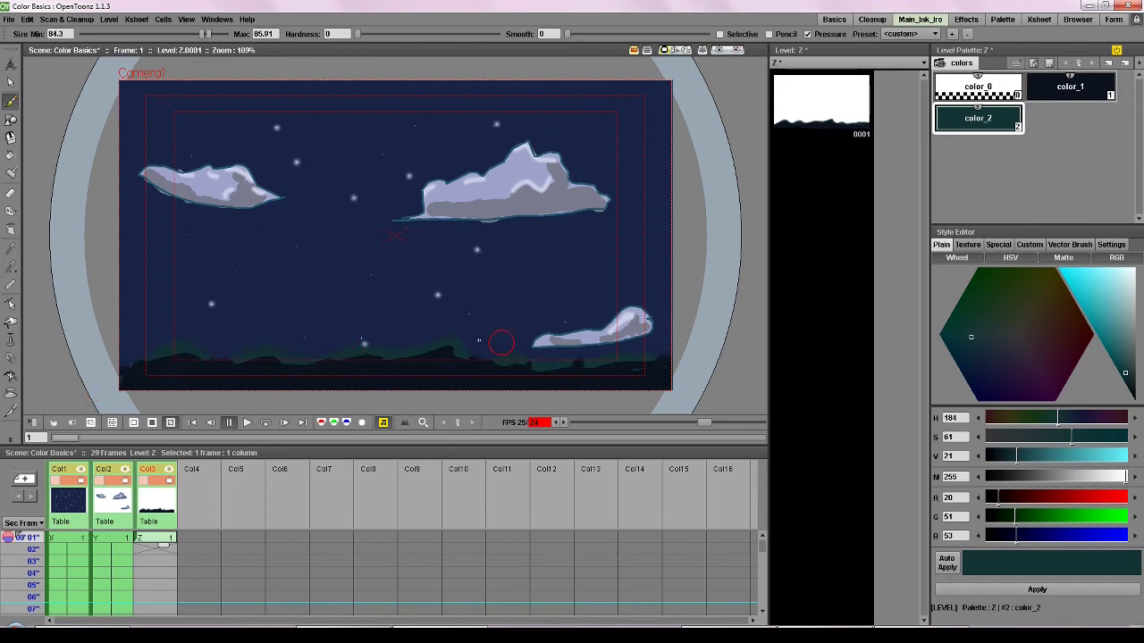
pyautogui.click(381, 330)
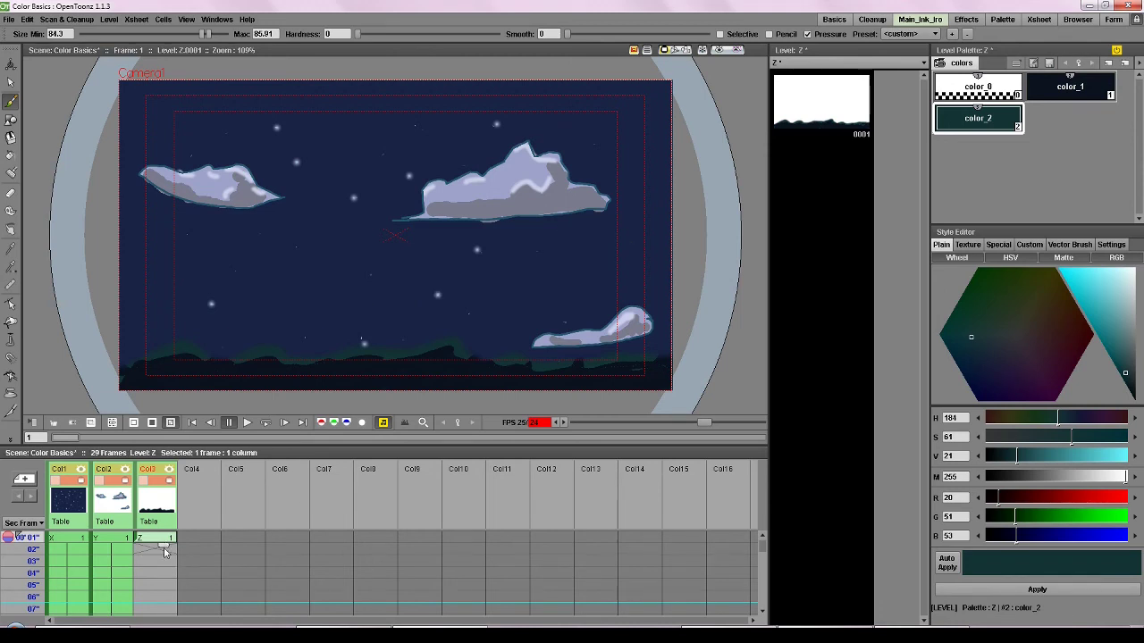
pyautogui.moveTo(164, 551); pyautogui.dragTo(164, 613)
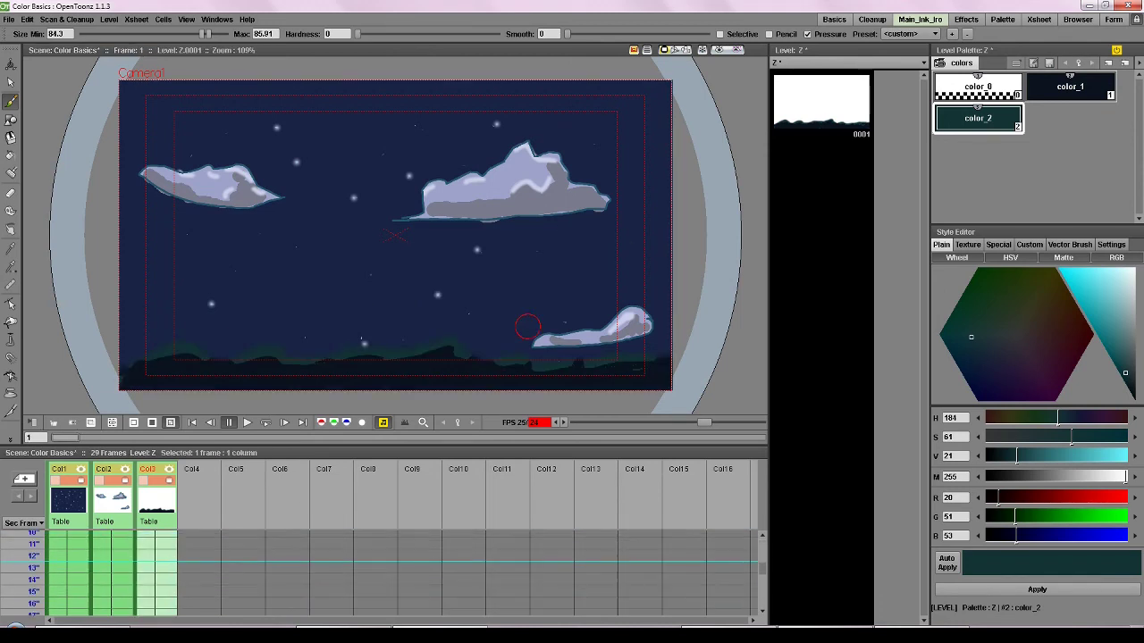
# Select the final cloud frames in Col2 of the Xsheet
pyautogui.scroll(-5, 170, 581)
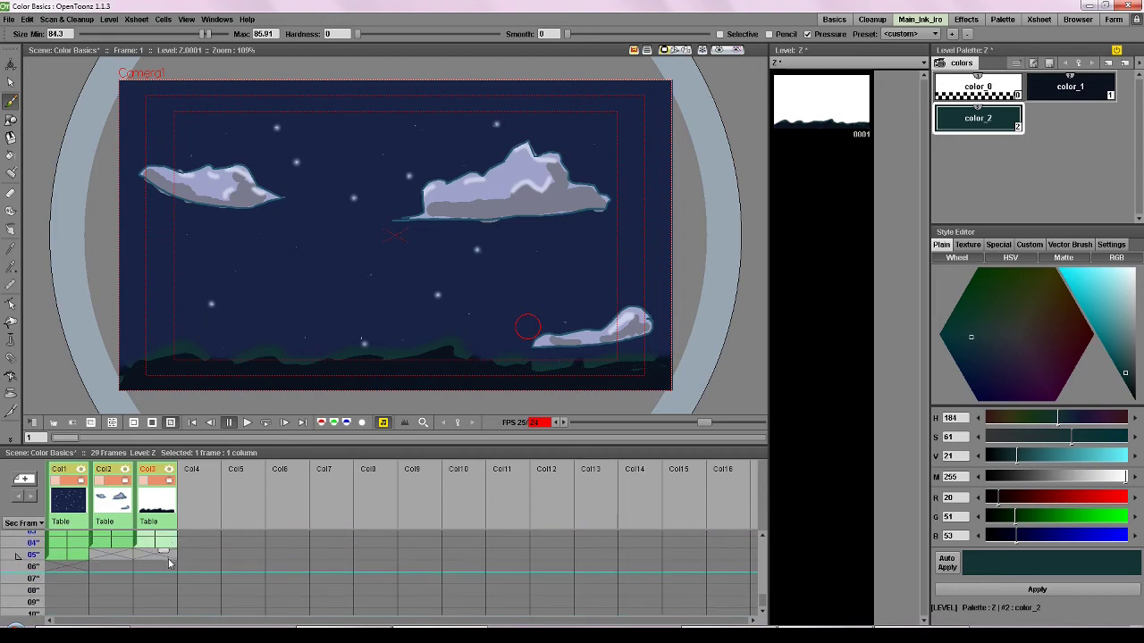
pyautogui.click(114, 542)
pyautogui.keyDown('shift'); pyautogui.click(114, 555); pyautogui.keyUp('shift')
pyautogui.scroll(6, 193, 536)
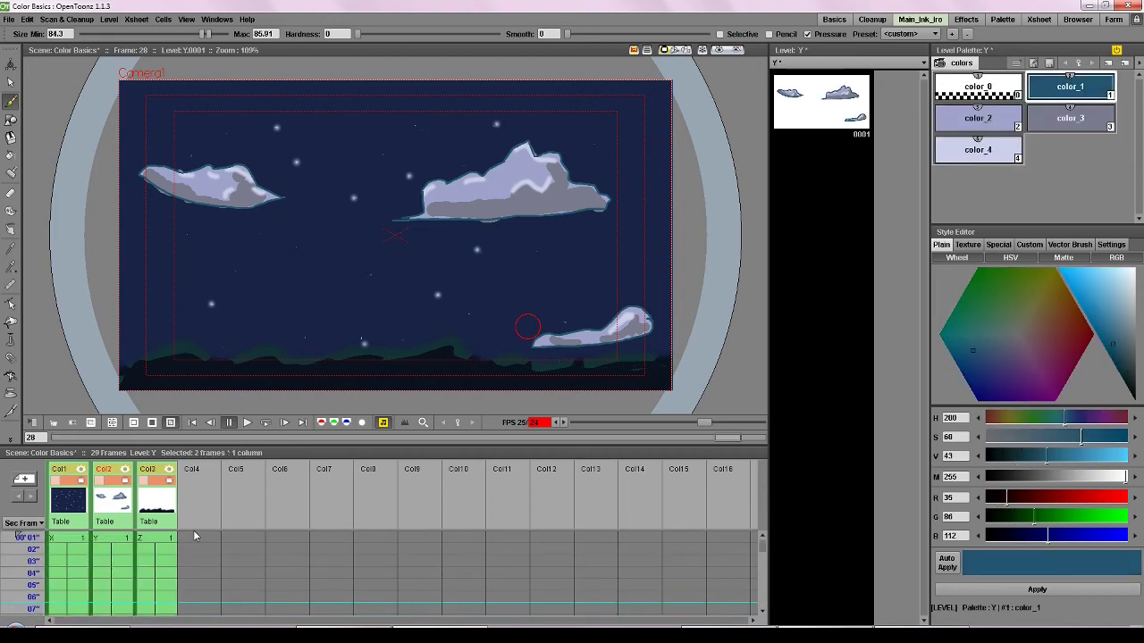
# Create a new Toonz Raster Level AA in the first cell of Col4
pyautogui.rightClick(195, 536)
pyautogui.click(241, 551)
pyautogui.click(152, 81)
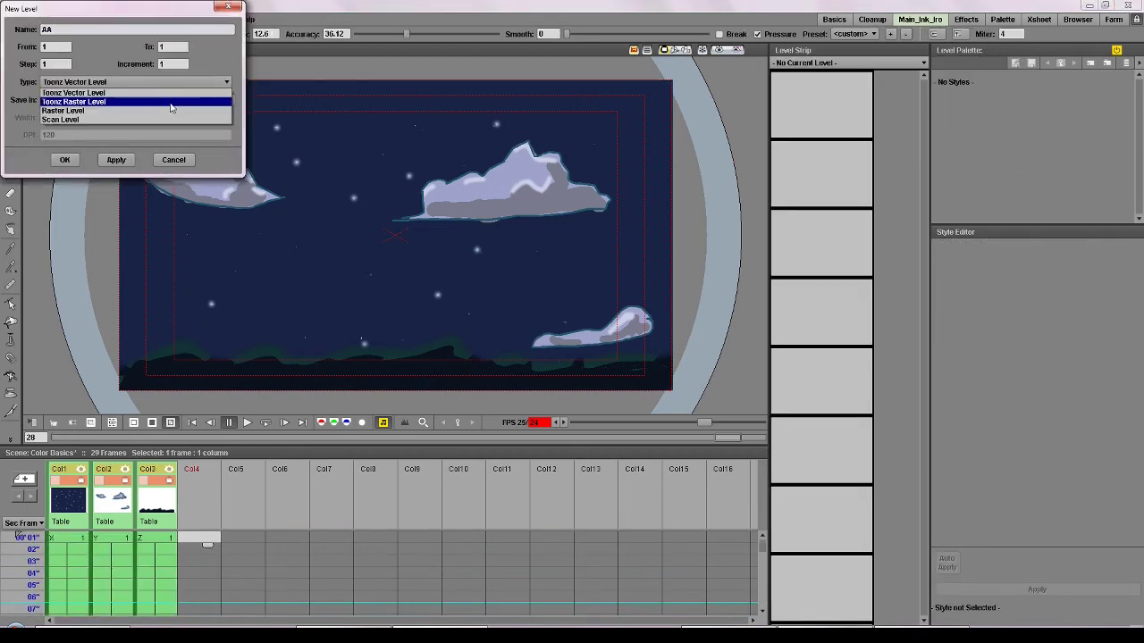
pyautogui.click(152, 102)
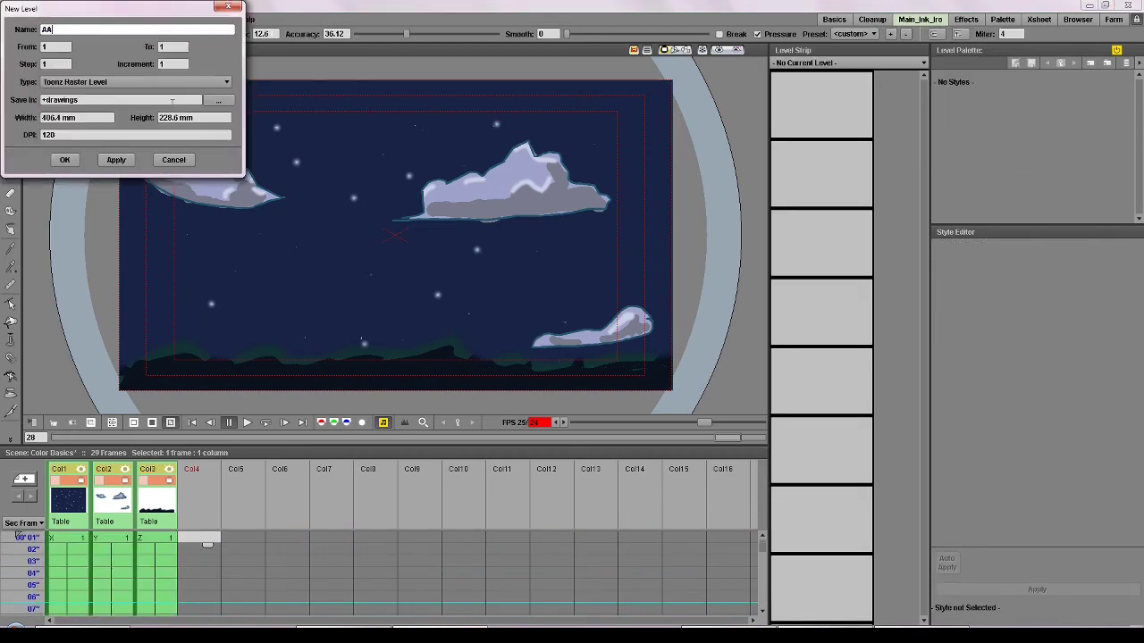
pyautogui.click(52, 165)
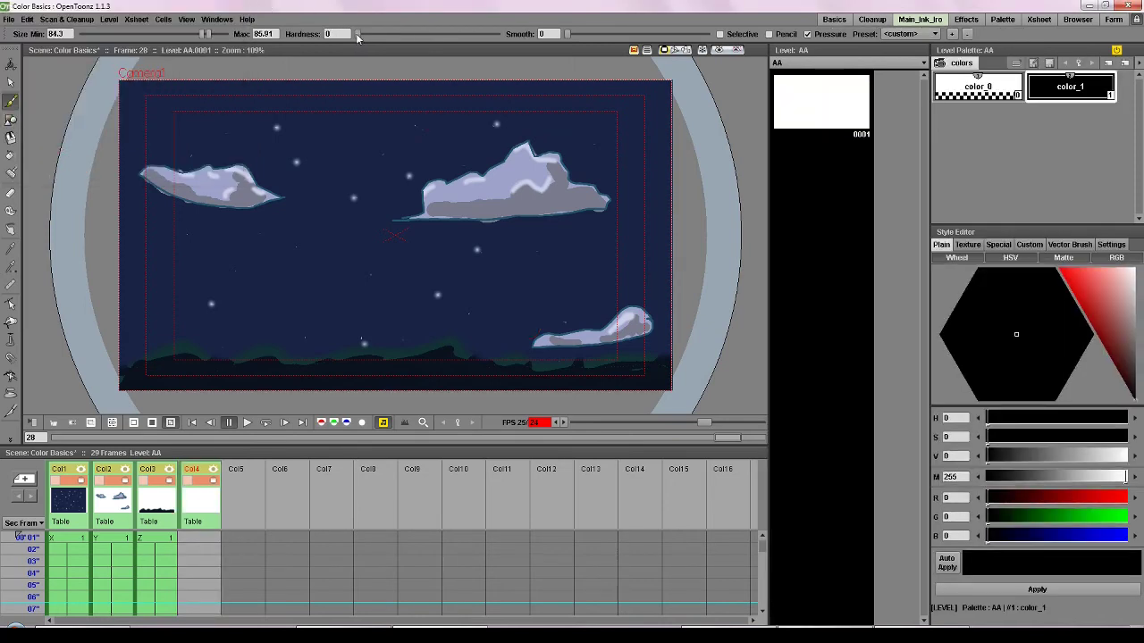
# Make the brush fully hard with smaller sizes and set the style to pale cream
pyautogui.moveTo(357, 36); pyautogui.dragTo(498, 35)
pyautogui.moveTo(201, 35); pyautogui.dragTo(117, 36)
pyautogui.moveTo(207, 36); pyautogui.dragTo(126, 36)
pyautogui.click(1125, 299)
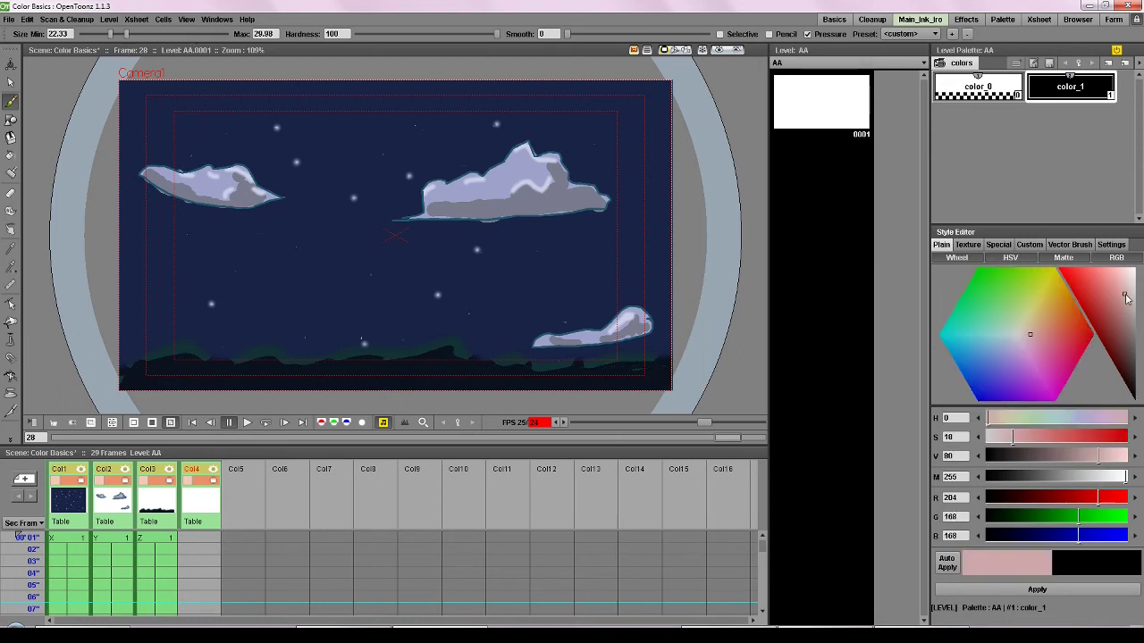
pyautogui.click(1048, 302)
pyautogui.click(1122, 275)
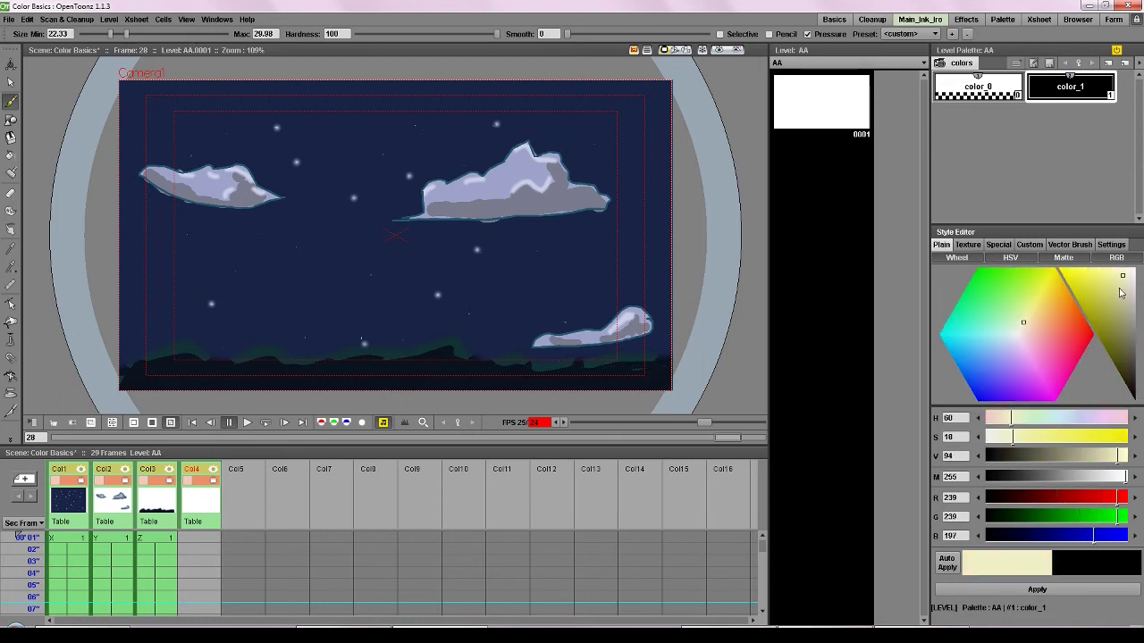
pyautogui.click(1062, 594)
# With a very thin, smoother brush, draw the crescent moon's outer and inner arcs
pyautogui.moveTo(112, 34); pyautogui.dragTo(86, 36)
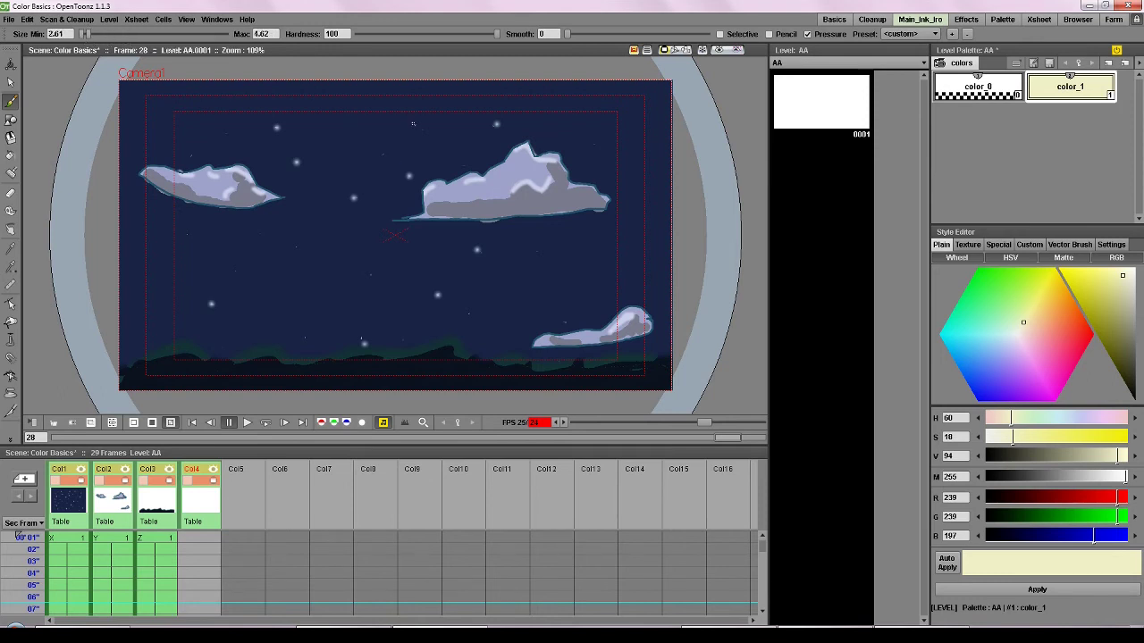
pyautogui.moveTo(413, 124)
pyautogui.mouseDown()
pyautogui.moveTo(353, 182)
pyautogui.moveTo(416, 216)
pyautogui.moveTo(294, 199)
pyautogui.moveTo(407, 230)
pyautogui.moveTo(367, 221)
pyautogui.moveTo(377, 141)
pyautogui.moveTo(423, 126)
pyautogui.moveTo(358, 129)
pyautogui.mouseUp()
pyautogui.hotkey('ctrl', 'z')
pyautogui.hotkey('ctrl', 'z')
pyautogui.moveTo(567, 37); pyautogui.dragTo(650, 38)
pyautogui.moveTo(405, 111)
pyautogui.mouseDown()
pyautogui.moveTo(327, 135)
pyautogui.moveTo(308, 188)
pyautogui.moveTo(422, 247)
pyautogui.mouseUp()
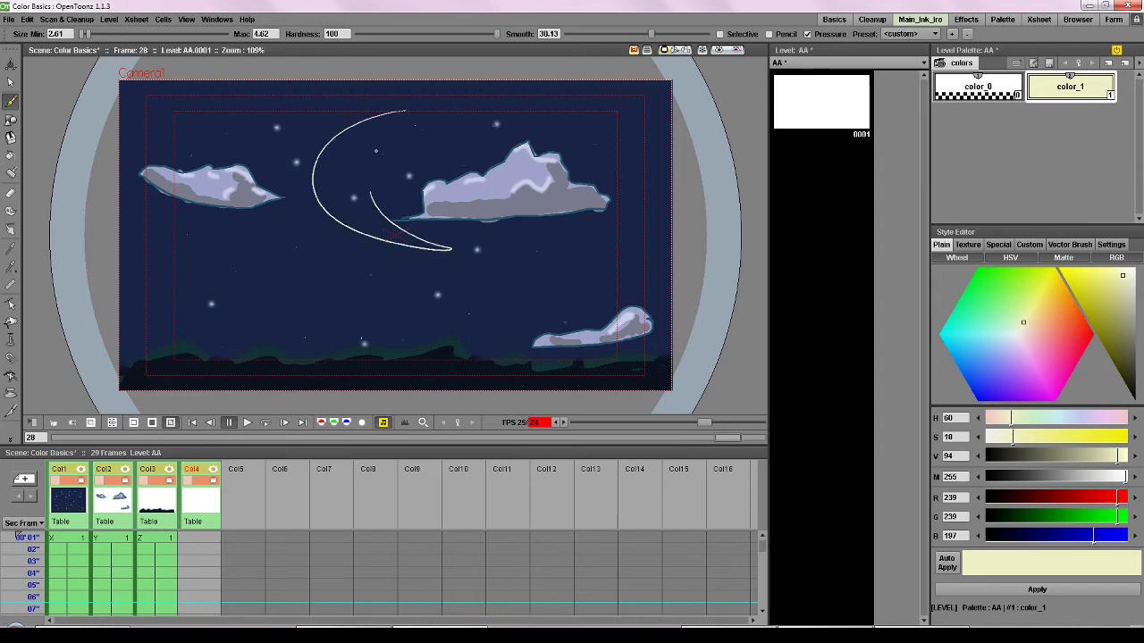
pyautogui.moveTo(375, 150)
pyautogui.mouseDown()
pyautogui.moveTo(423, 118)
pyautogui.moveTo(467, 114)
pyautogui.moveTo(400, 112)
pyautogui.mouseUp()
pyautogui.click(978, 118)
# Set color_2 to pure white and fill the crescent moon with it
pyautogui.click(1016, 334)
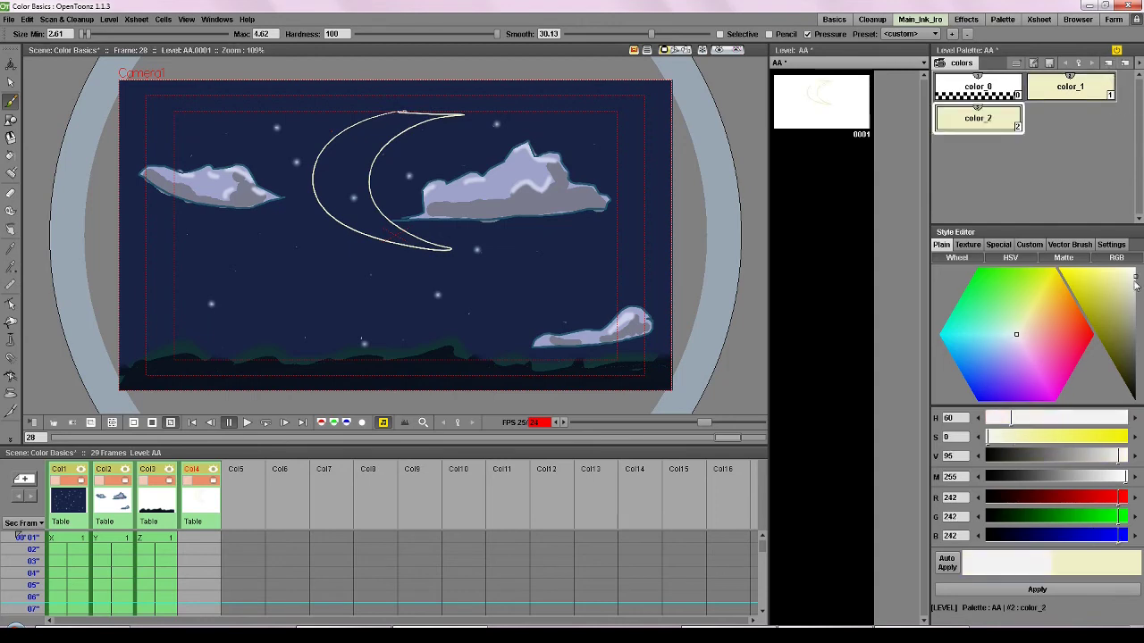
pyautogui.click(1131, 272)
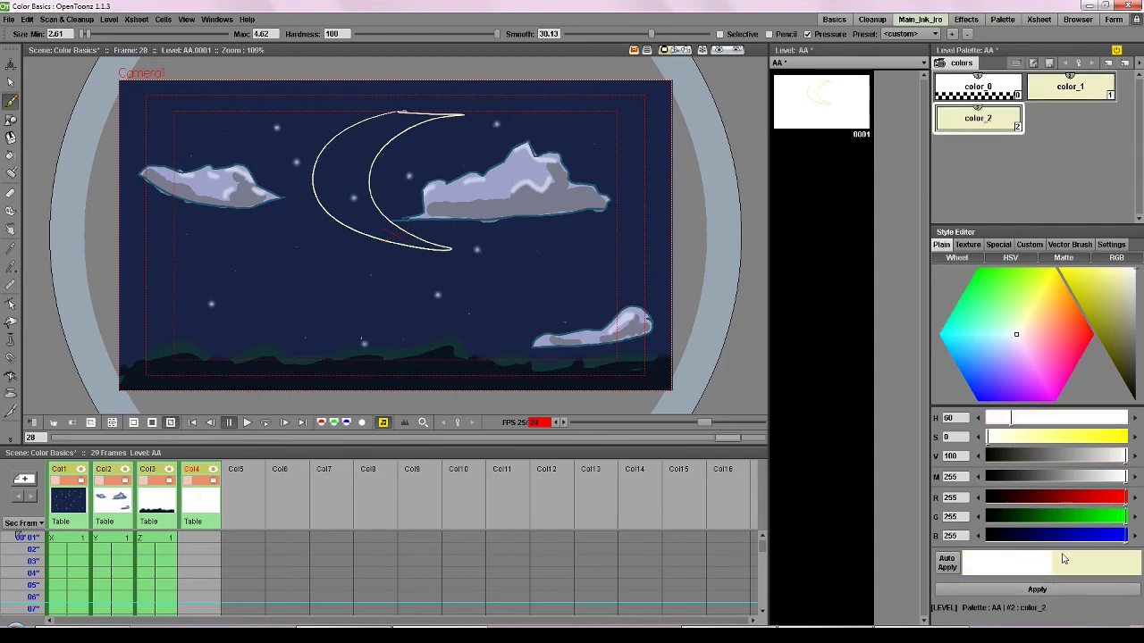
pyautogui.click(1036, 590)
pyautogui.click(15, 156)
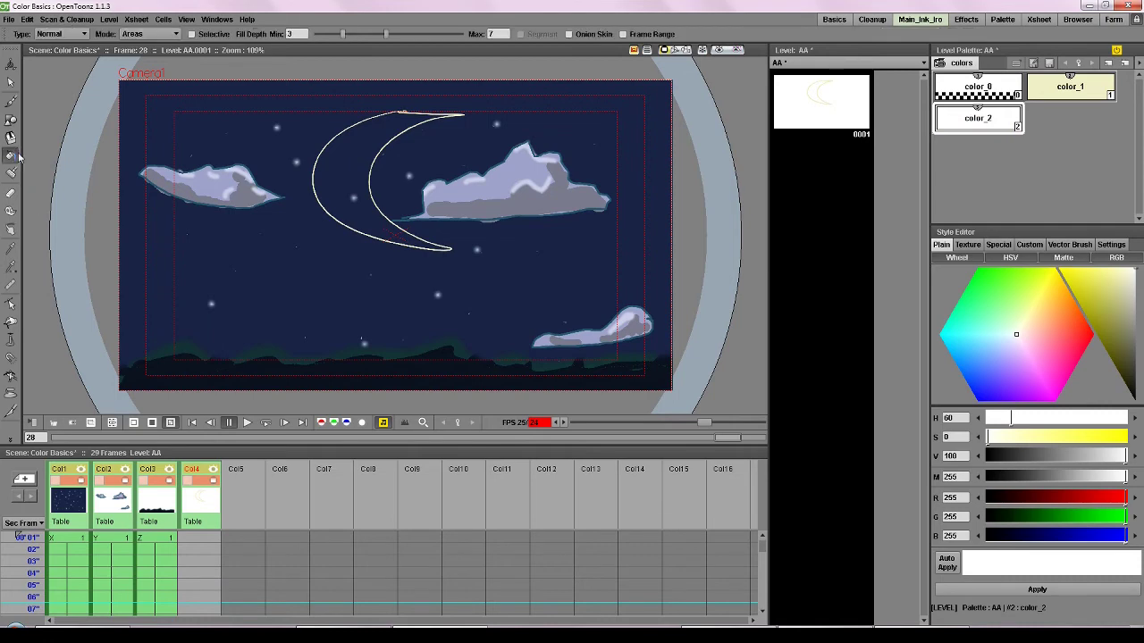
pyautogui.click(361, 136)
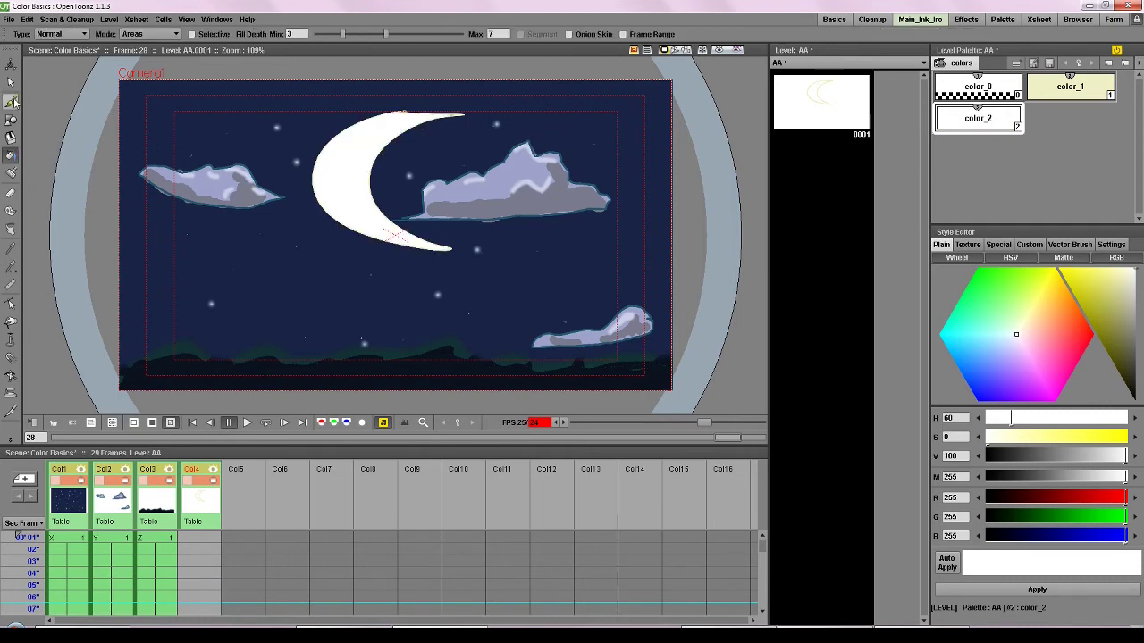
pyautogui.click(206, 540)
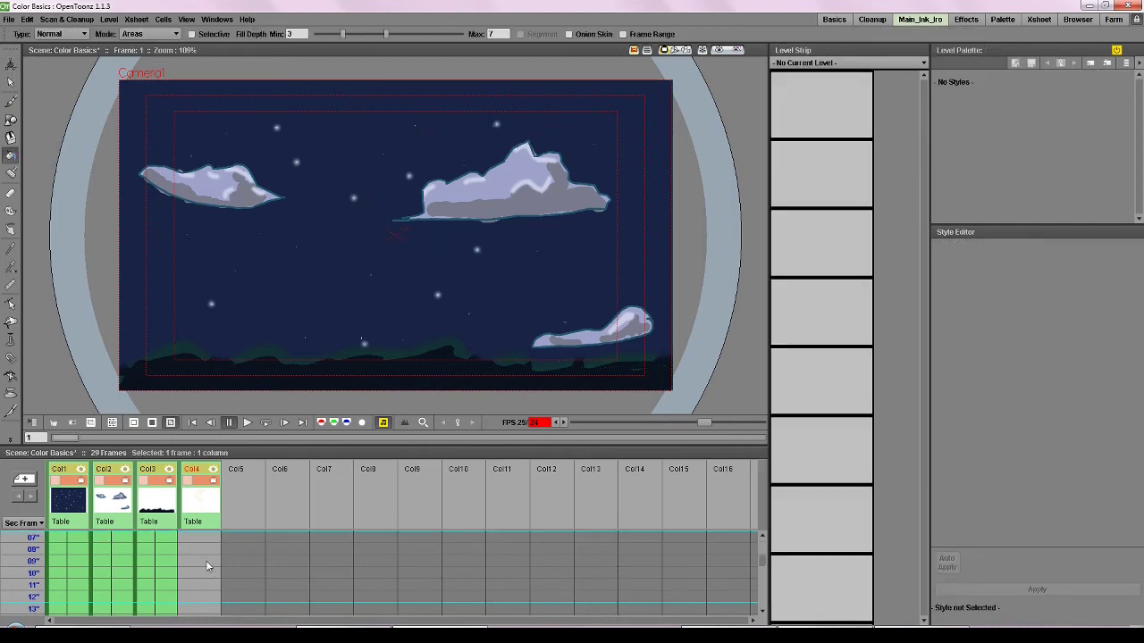
# Delete the moon drawing from frame 28 of Col4
pyautogui.scroll(-8, 196, 545)
pyautogui.click(183, 572)
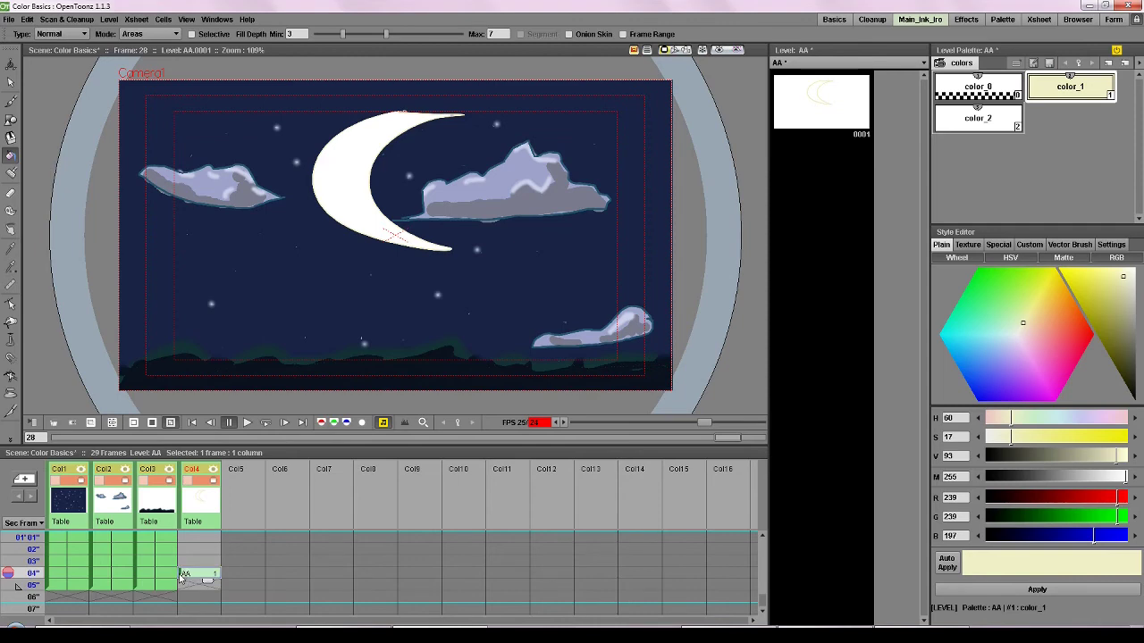
pyautogui.press('Delete')
pyautogui.scroll(8, 183, 572)
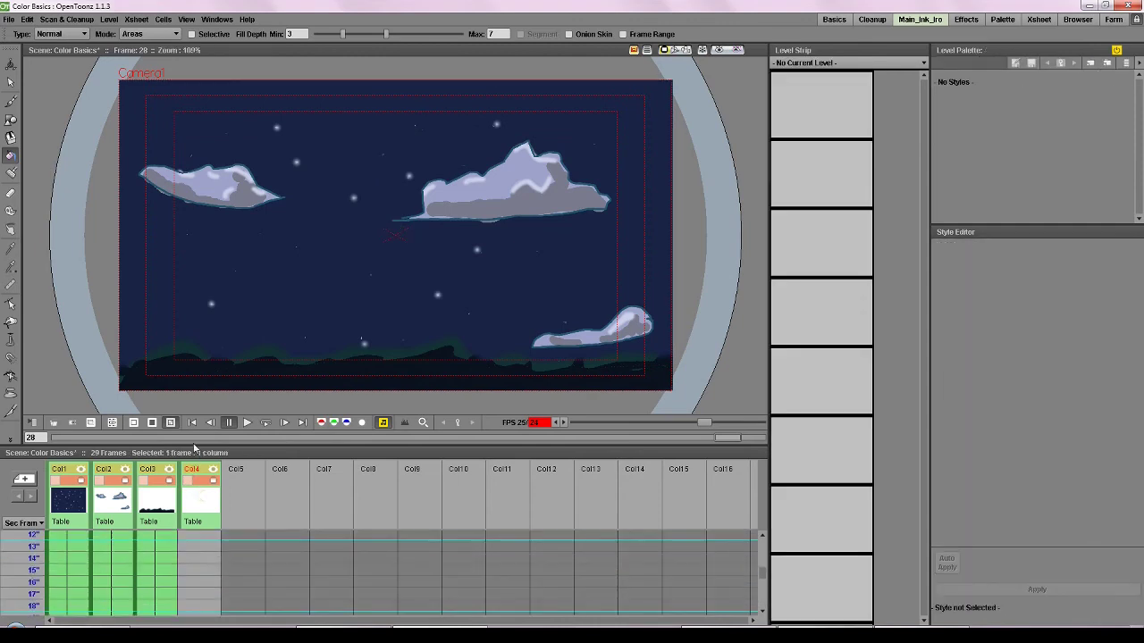
pyautogui.moveTo(136, 559)
pyautogui.mouseDown()
pyautogui.moveTo(147, 574)
pyautogui.moveTo(153, 521)
pyautogui.moveTo(139, 558)
pyautogui.moveTo(138, 543)
pyautogui.mouseUp()
# Select the moon column's cells from frame 1 through frame 29
pyautogui.click(205, 541)
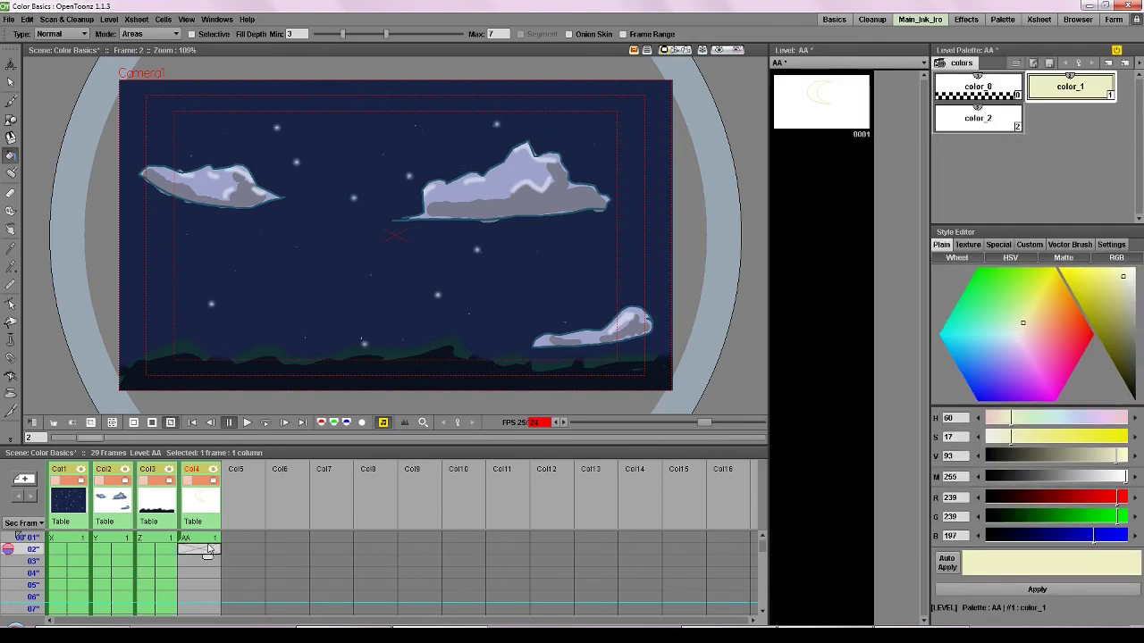
pyautogui.scroll(-5, 205, 572)
pyautogui.scroll(-2, 206, 572)
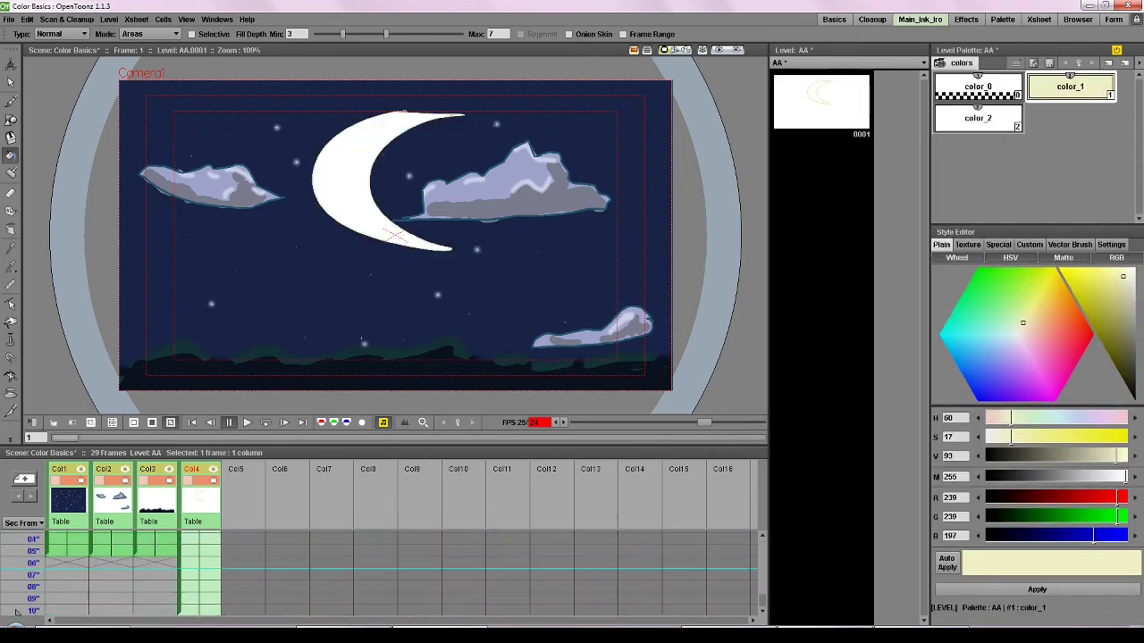
pyautogui.keyDown('shift'); pyautogui.click(213, 564); pyautogui.keyUp('shift')
# Activate the Animate tool and select the moon level cell in Col4
pyautogui.scroll(8, 209, 565)
pyautogui.click(206, 540)
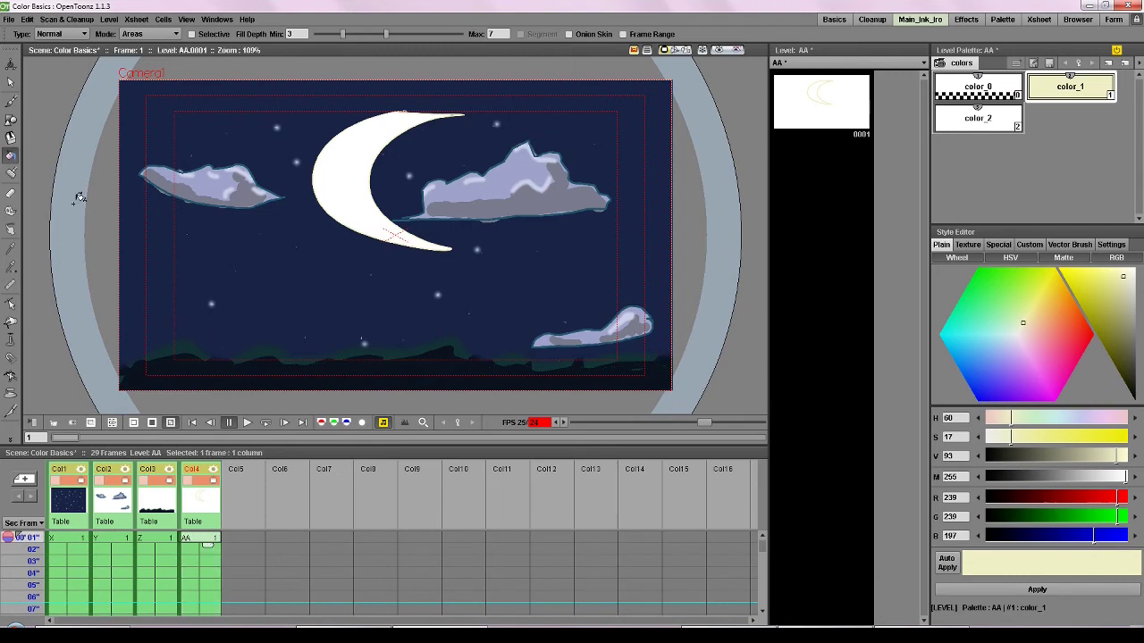
pyautogui.click(11, 64)
pyautogui.click(78, 36)
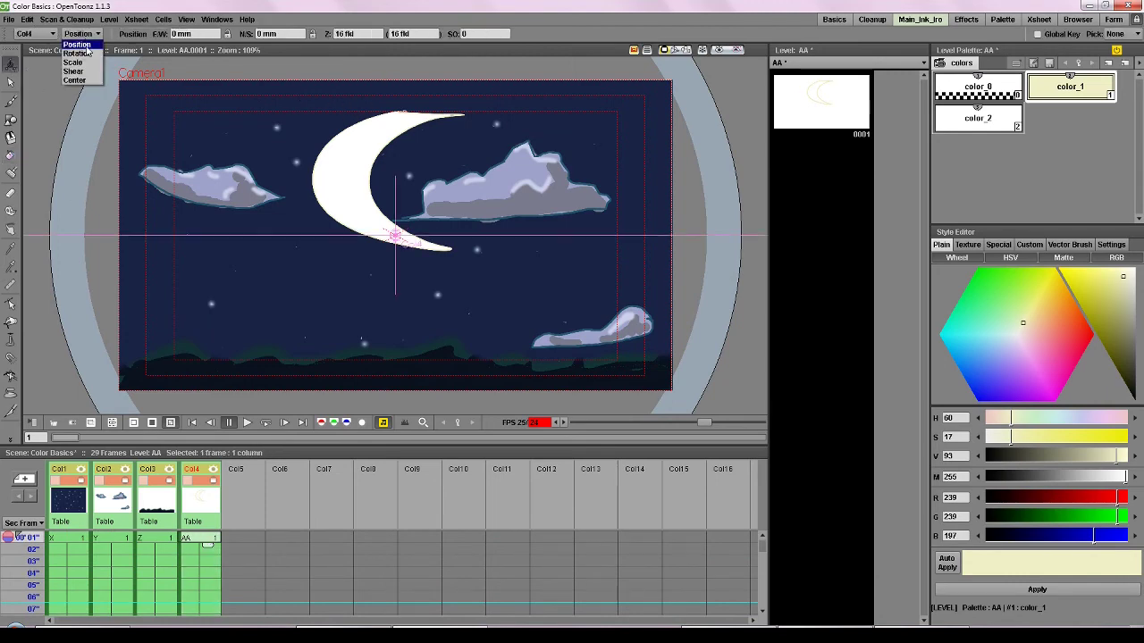
pyautogui.click(76, 45)
pyautogui.click(111, 540)
pyautogui.click(202, 538)
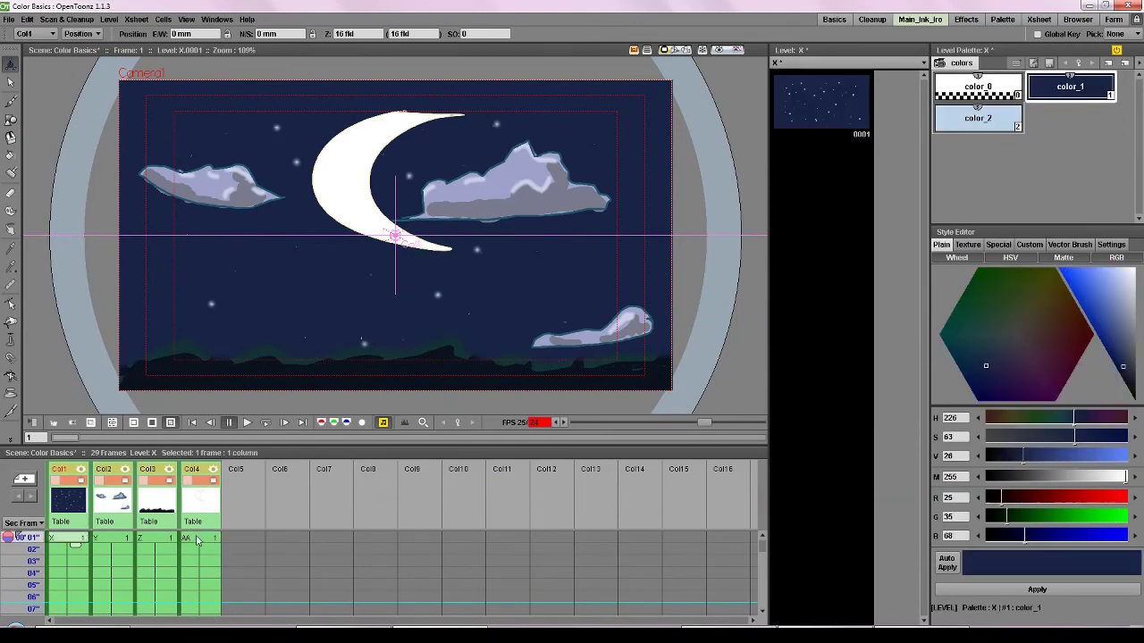
# Shrink the moon to roughly 45% in the Animate tool's Scale mode, then return to Position mode
pyautogui.click(11, 67)
pyautogui.click(36, 33)
pyautogui.click(80, 33)
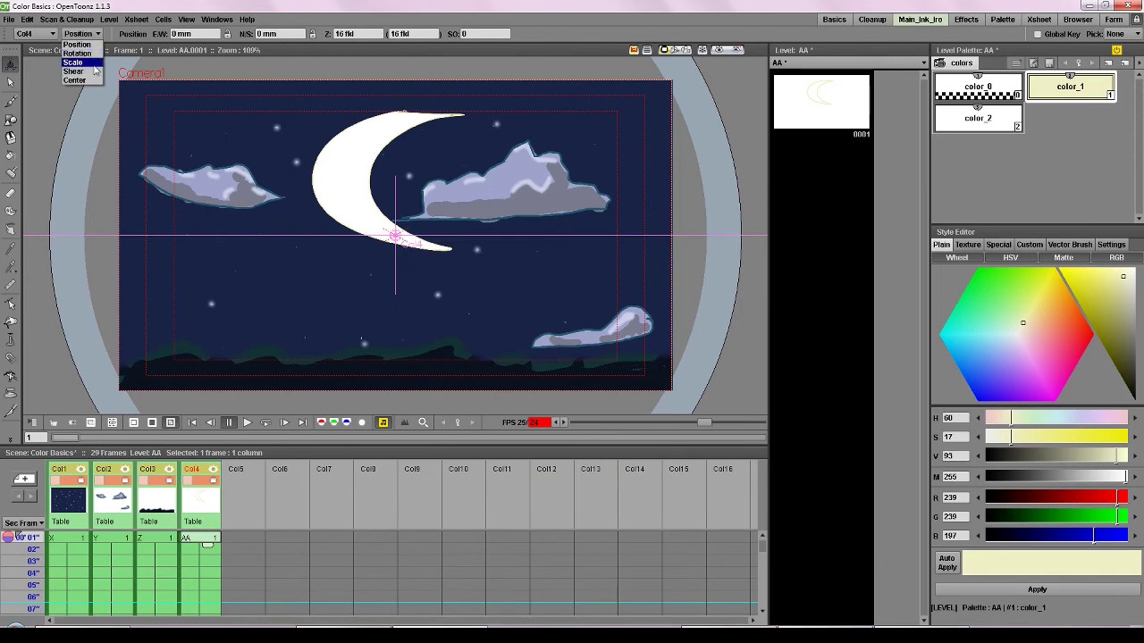
pyautogui.click(95, 64)
pyautogui.moveTo(337, 114); pyautogui.dragTo(379, 129)
pyautogui.click(92, 36)
pyautogui.click(77, 44)
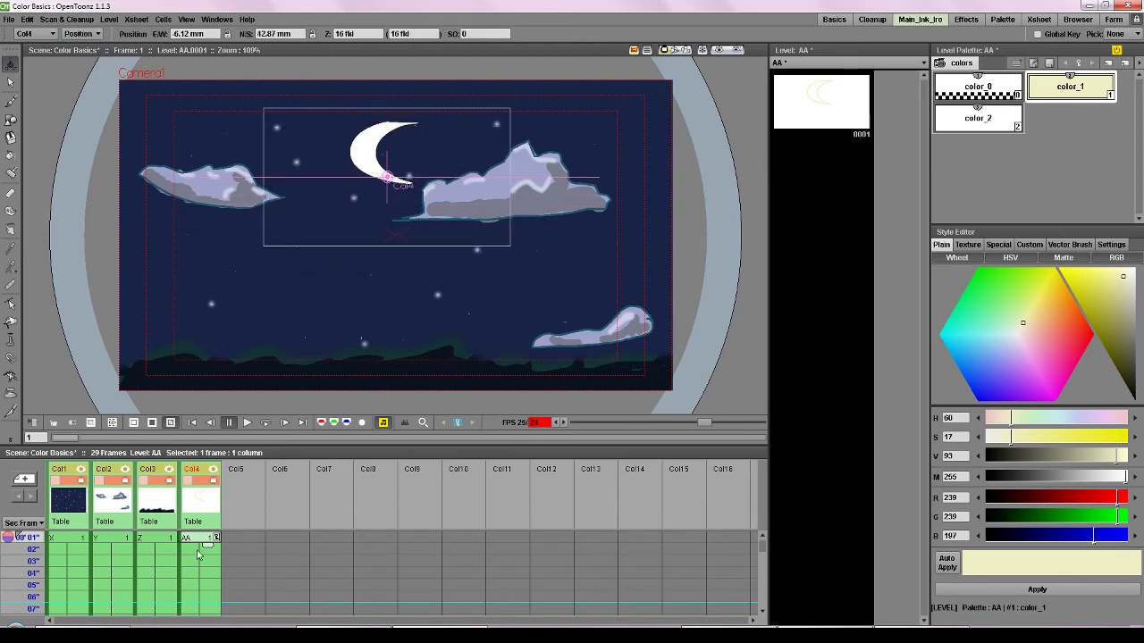
# Move the clouds left to E/W 38.49 mm and drag the moon column to Col2 behind them
pyautogui.click(117, 541)
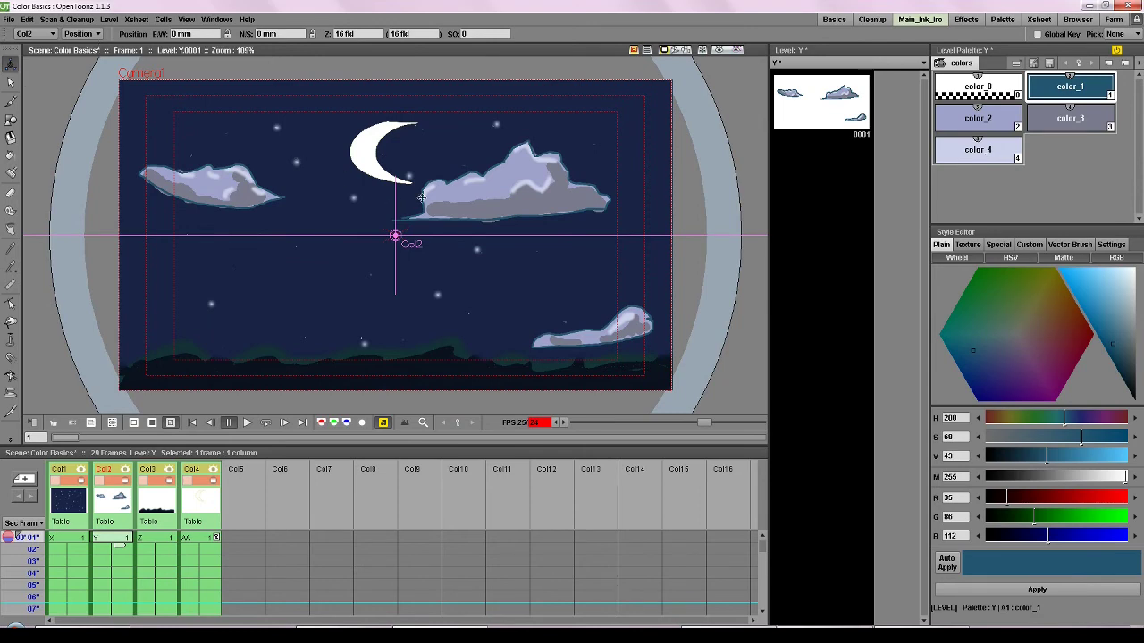
pyautogui.moveTo(421, 196); pyautogui.dragTo(368, 195)
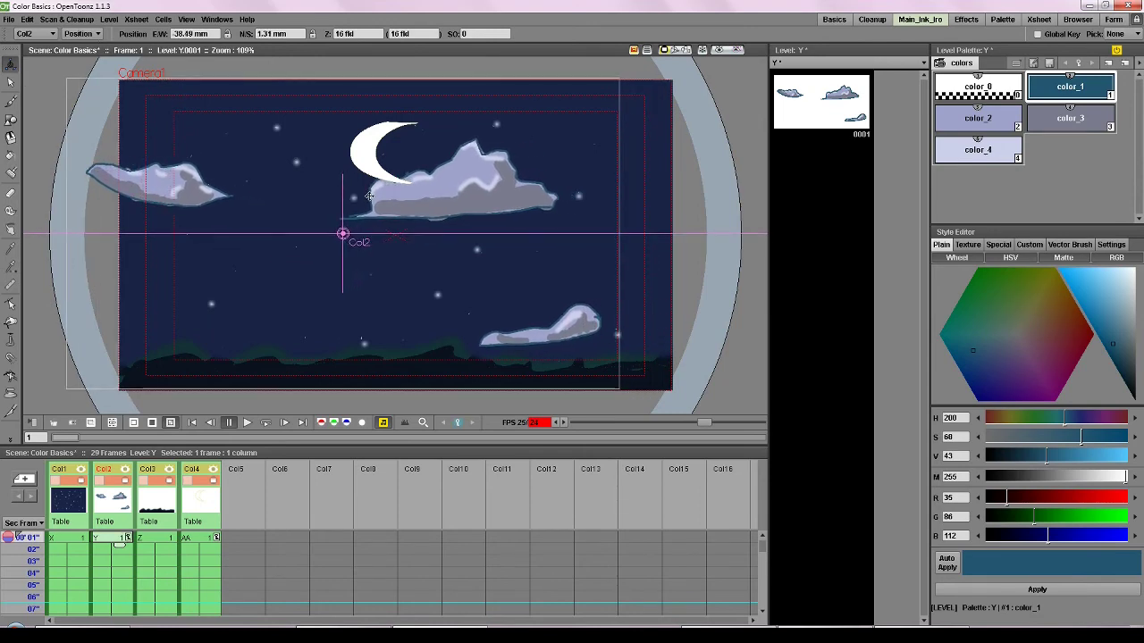
pyautogui.click(138, 523)
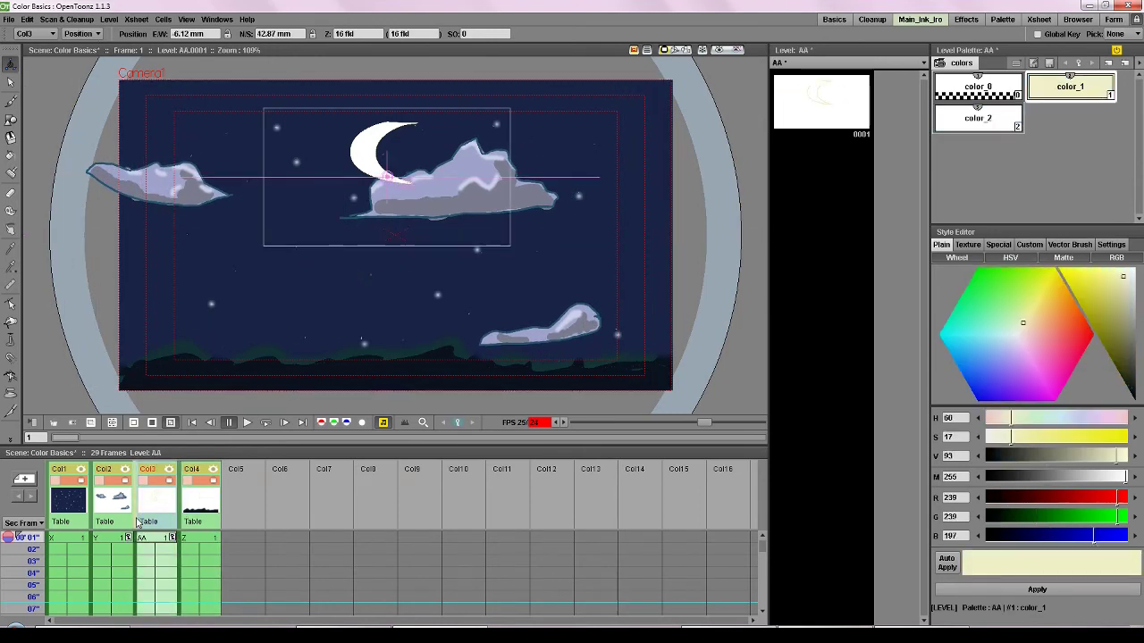
pyautogui.moveTo(139, 523); pyautogui.dragTo(119, 523)
# Select the Xsheet cells from the clouds' first cell down to the last filled frame
pyautogui.click(148, 539)
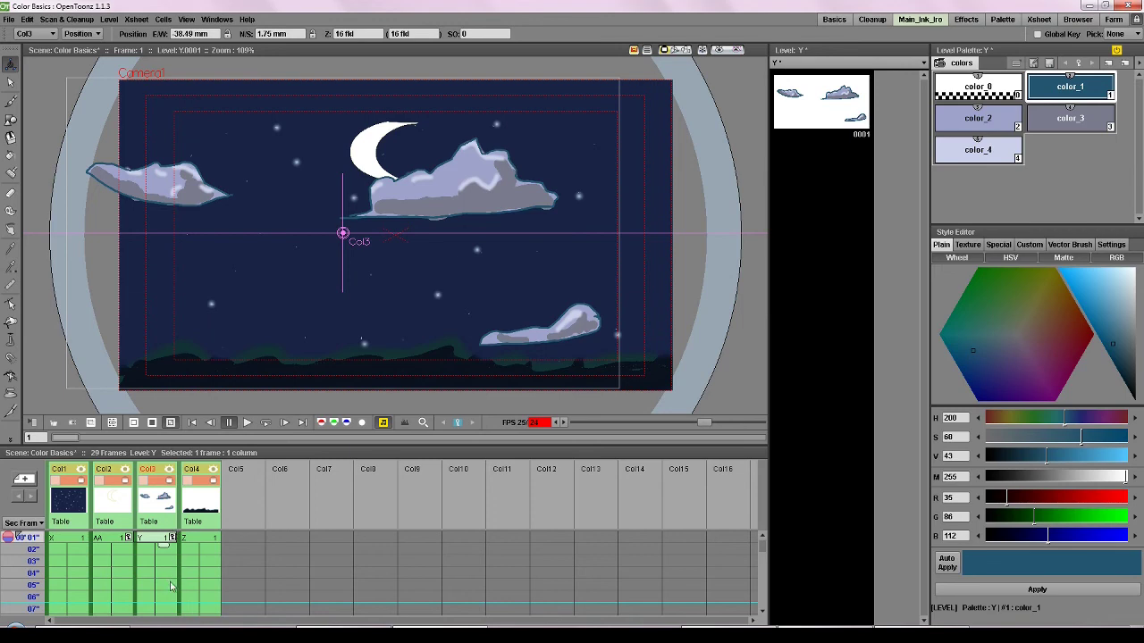
pyautogui.scroll(-6, 166, 583)
pyautogui.scroll(-2, 165, 584)
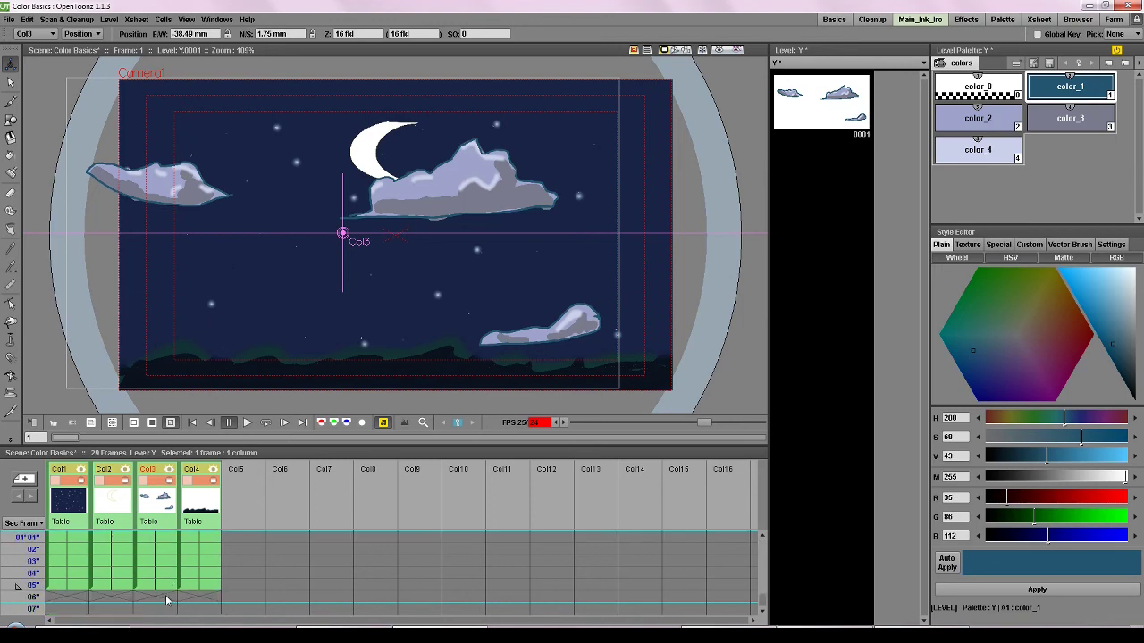
pyautogui.click(60, 584)
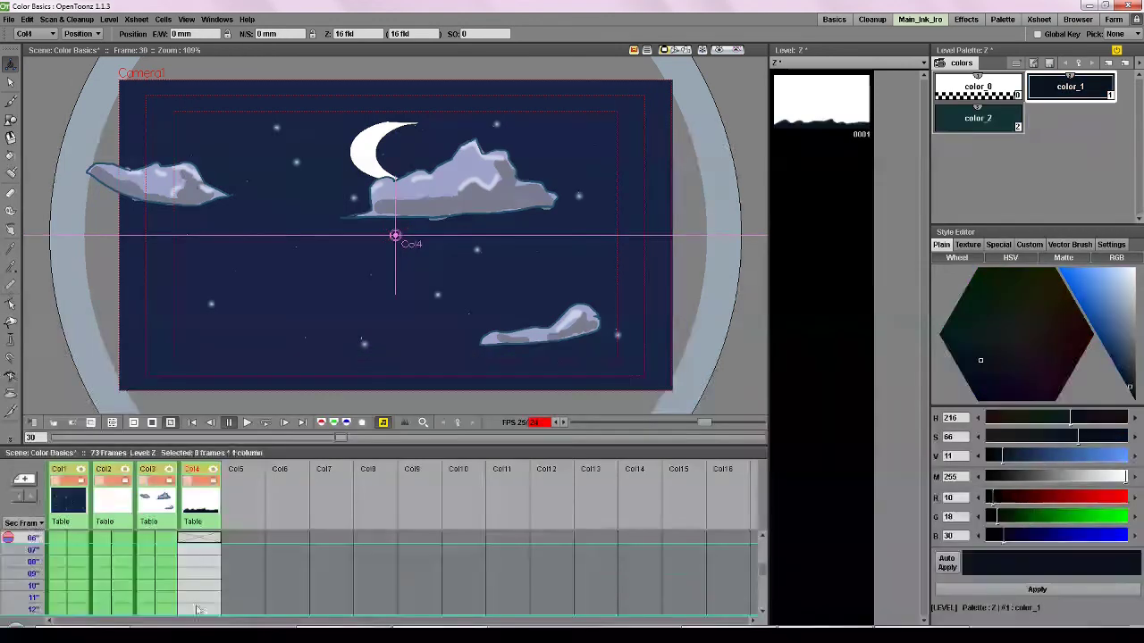
# Extend all columns to frame 73, then move the clouds right to E/W 1.75 mm at frame 73
pyautogui.moveTo(198, 609)
pyautogui.mouseDown()
pyautogui.moveTo(206, 559)
pyautogui.moveTo(213, 613)
pyautogui.moveTo(198, 566)
pyautogui.mouseUp()
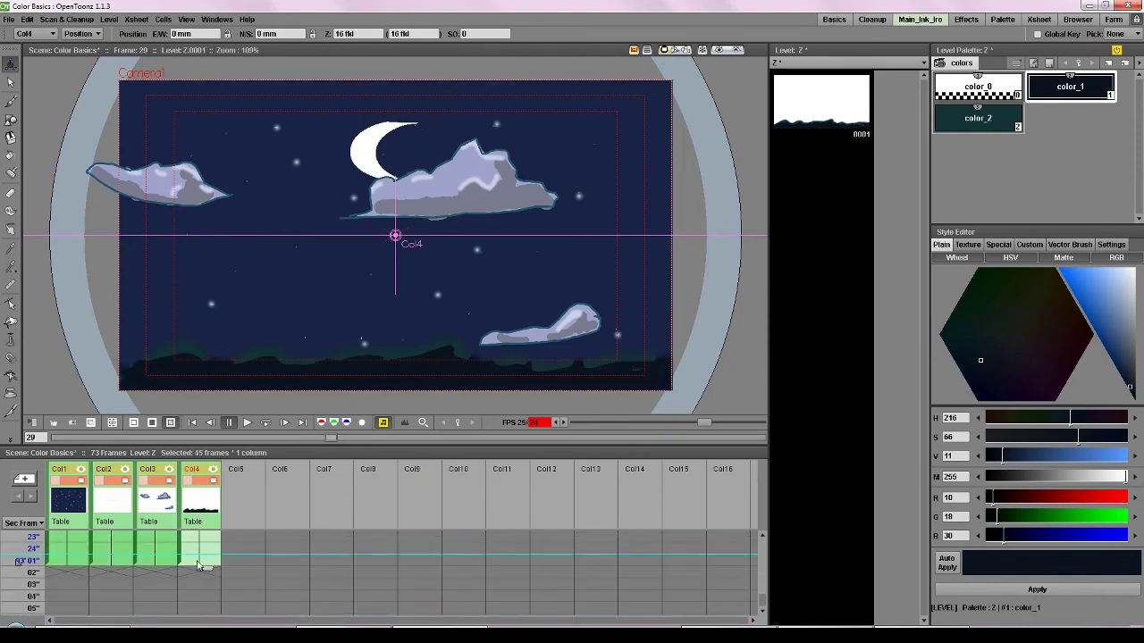
pyautogui.click(157, 559)
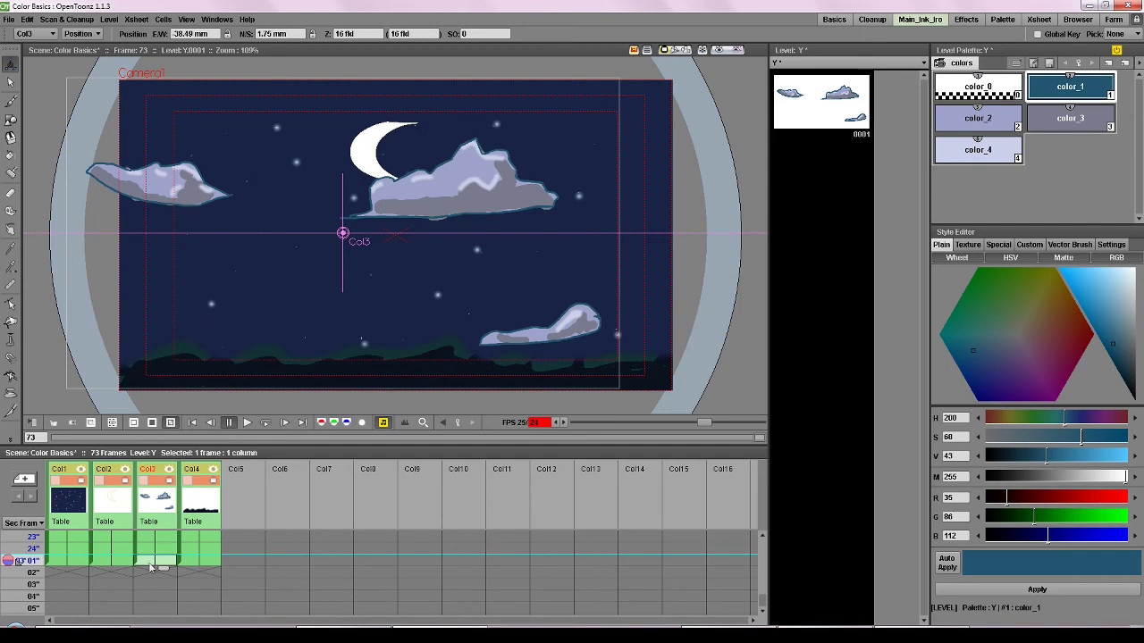
pyautogui.click(965, 20)
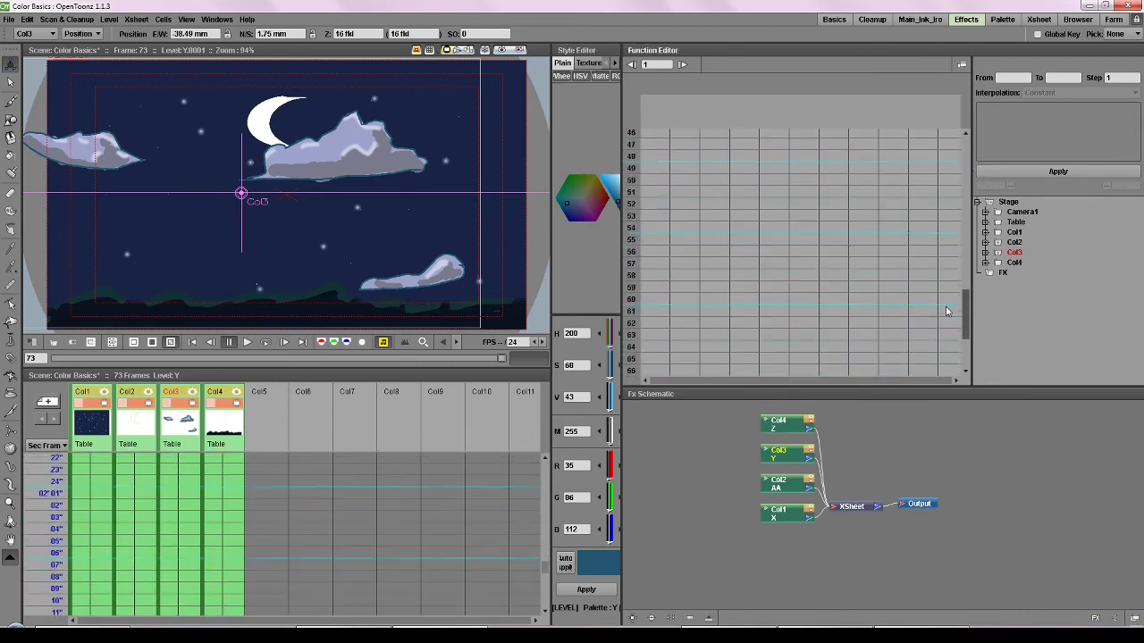
pyautogui.click(929, 20)
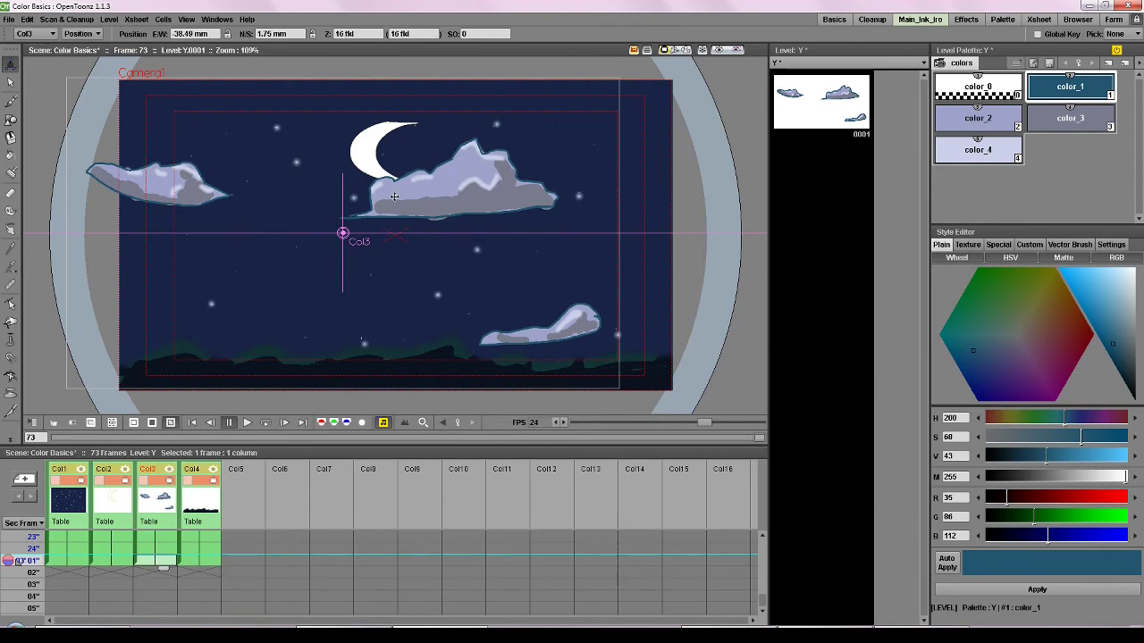
pyautogui.moveTo(394, 195); pyautogui.dragTo(464, 193)
# At frame 1, scale the starry background in Col1 up to 104.78%
pyautogui.scroll(15, 150, 532)
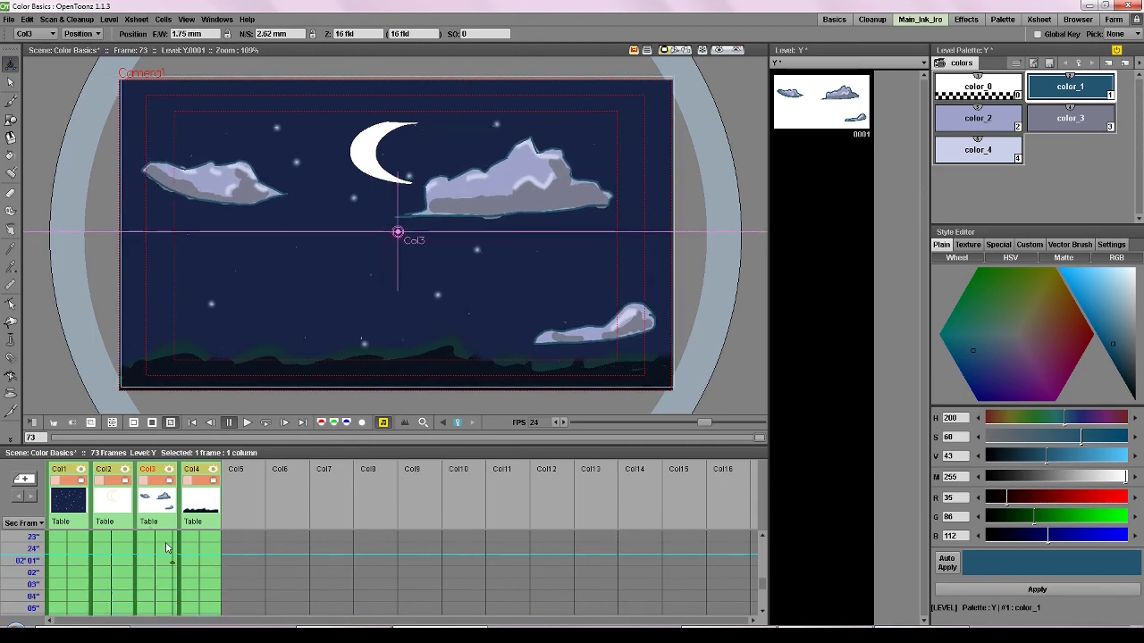
pyautogui.click(193, 422)
pyautogui.click(69, 539)
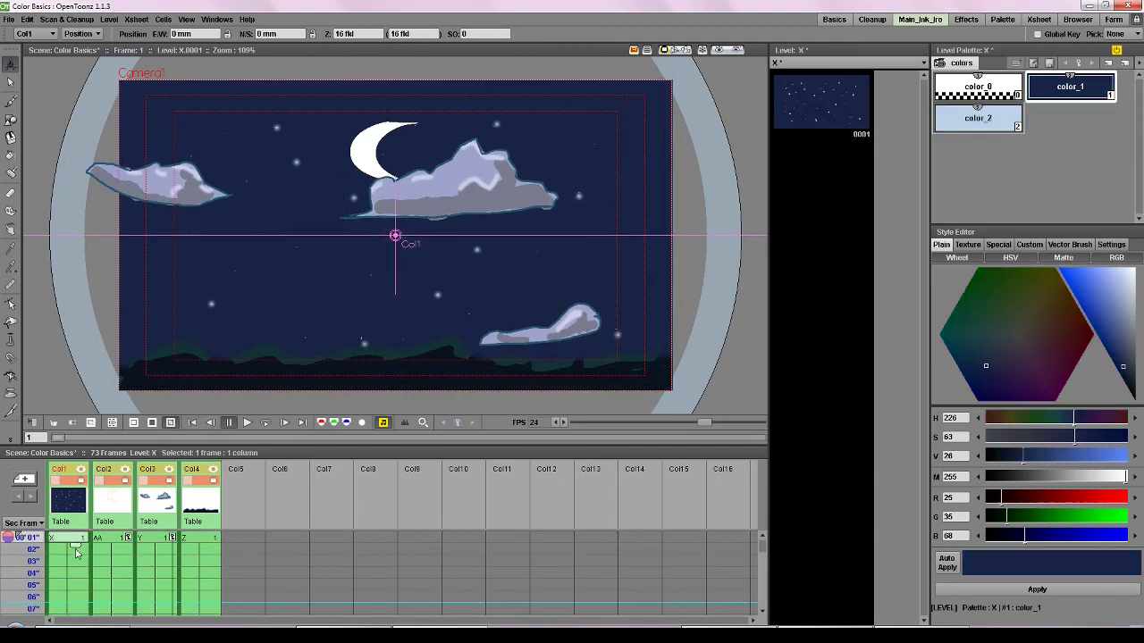
pyautogui.click(89, 34)
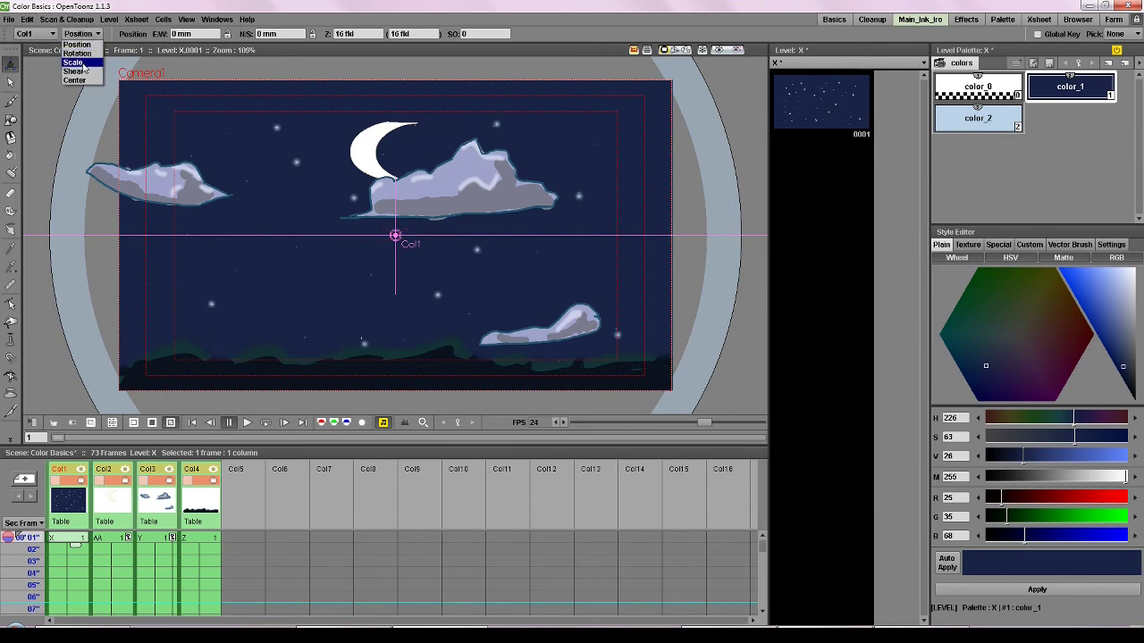
pyautogui.click(76, 62)
pyautogui.moveTo(329, 151); pyautogui.dragTo(326, 145)
# Set the stars' scale to 103.84% at frame 73, then go back to frame 1
pyautogui.scroll(-4, 76, 572)
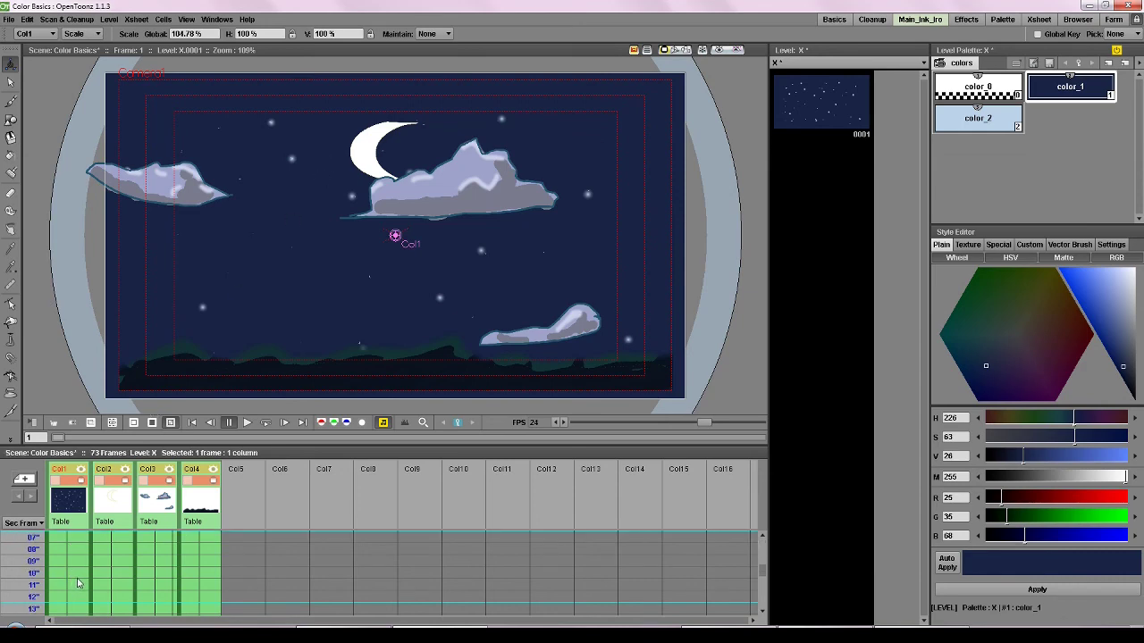
pyautogui.scroll(-10, 80, 590)
pyautogui.click(75, 556)
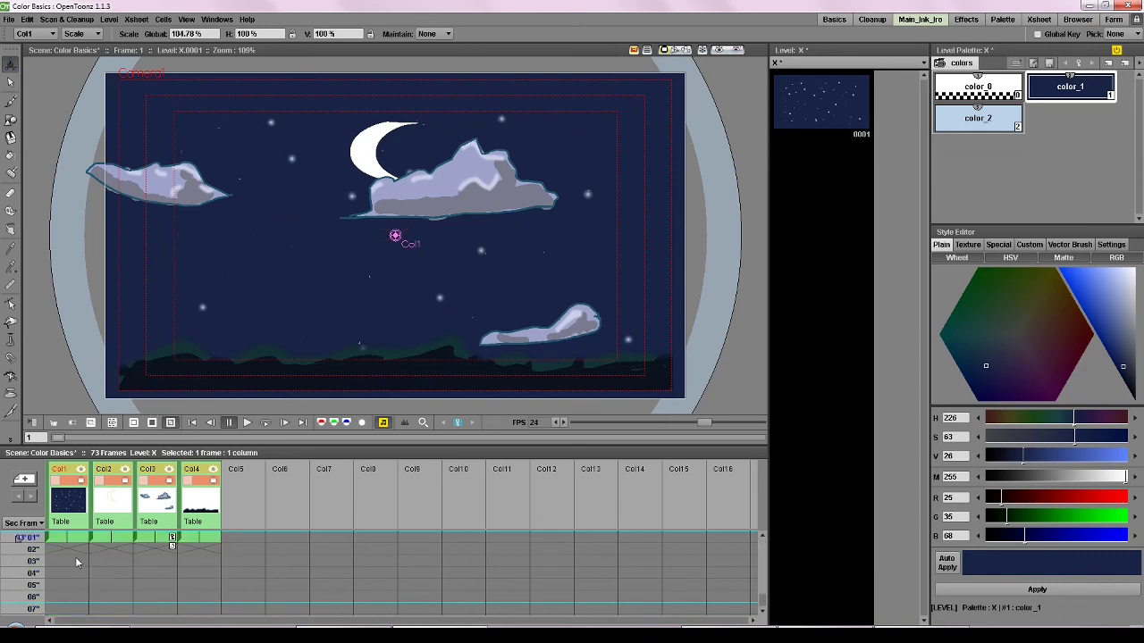
pyautogui.moveTo(257, 124); pyautogui.dragTo(256, 124)
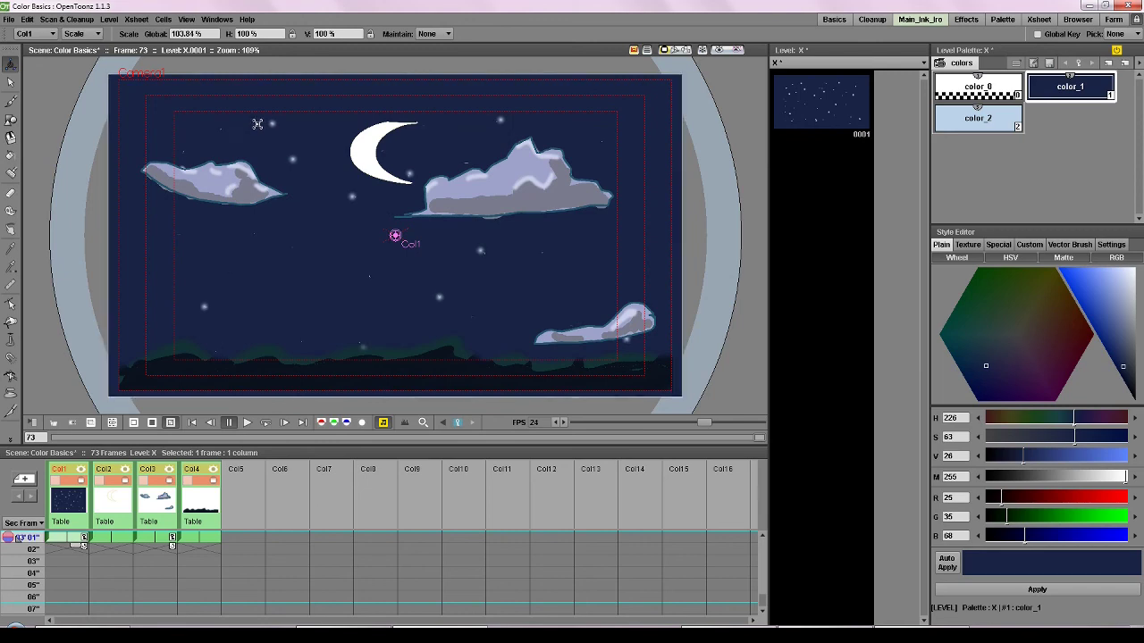
pyautogui.click(193, 424)
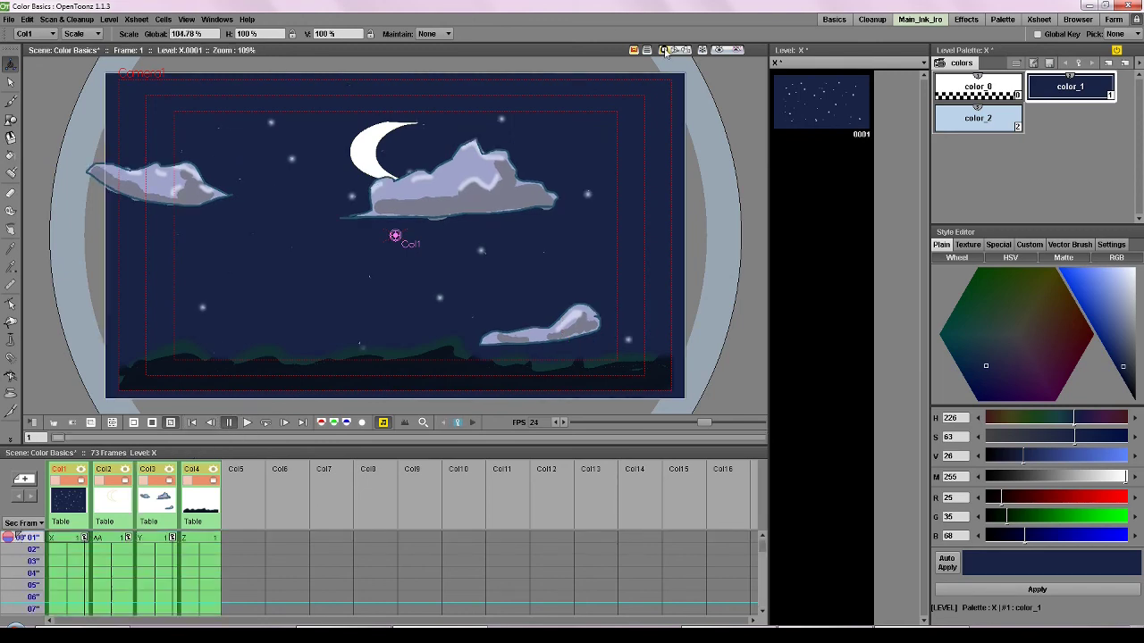
pyautogui.click(719, 51)
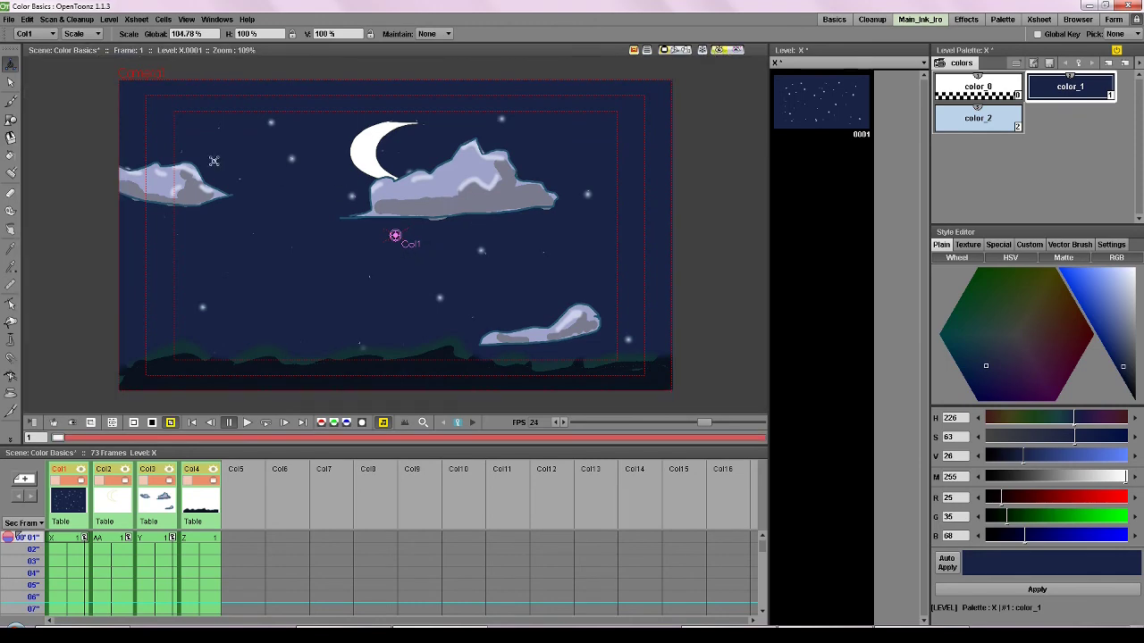
# Switch to the Selection tool and play the rendered night-sky animation from frame 1
pyautogui.press('s')
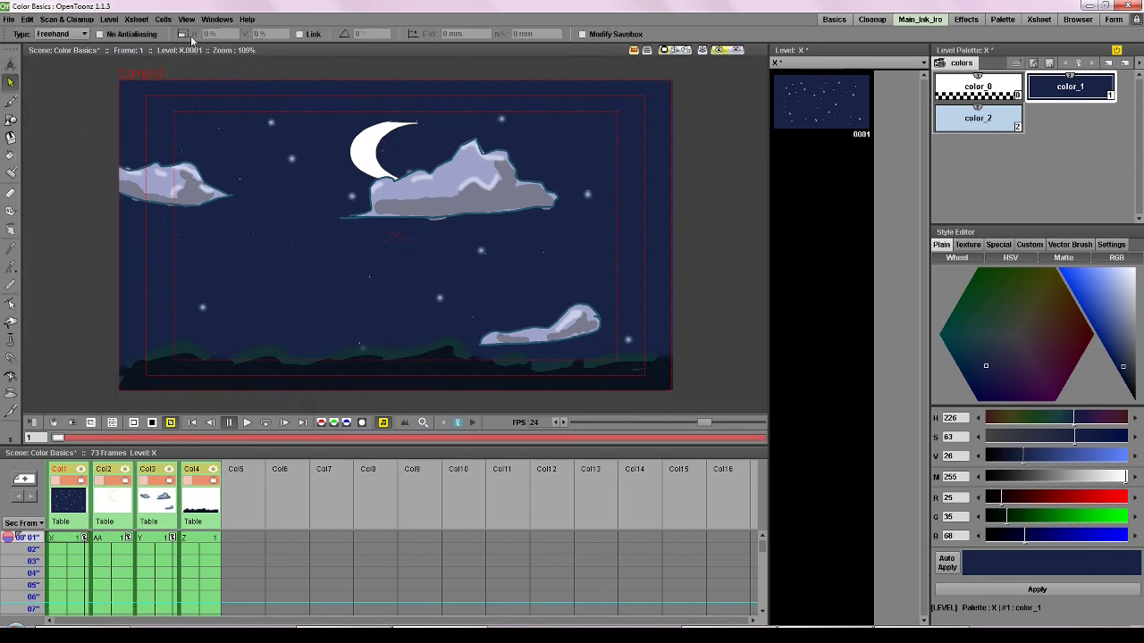
pyautogui.click(247, 424)
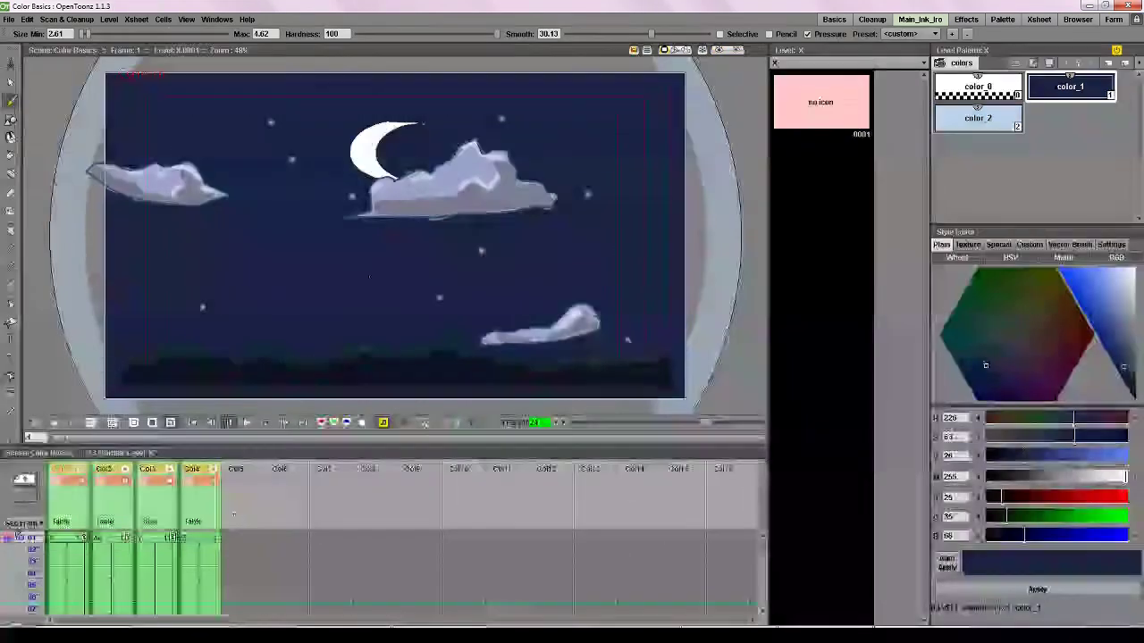
# Zoom the viewer to 123% and select the moon cell in Col2 at frame 1
pyautogui.scroll(-2, 376, 285)
pyautogui.scroll(4, 376, 285)
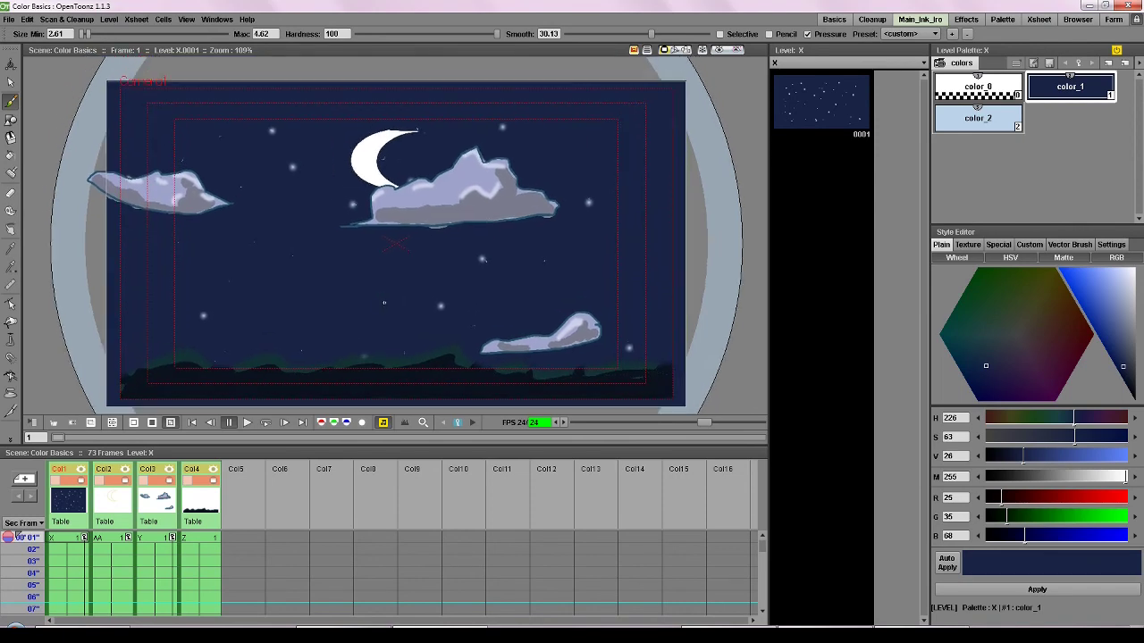
pyautogui.scroll(1, 380, 296)
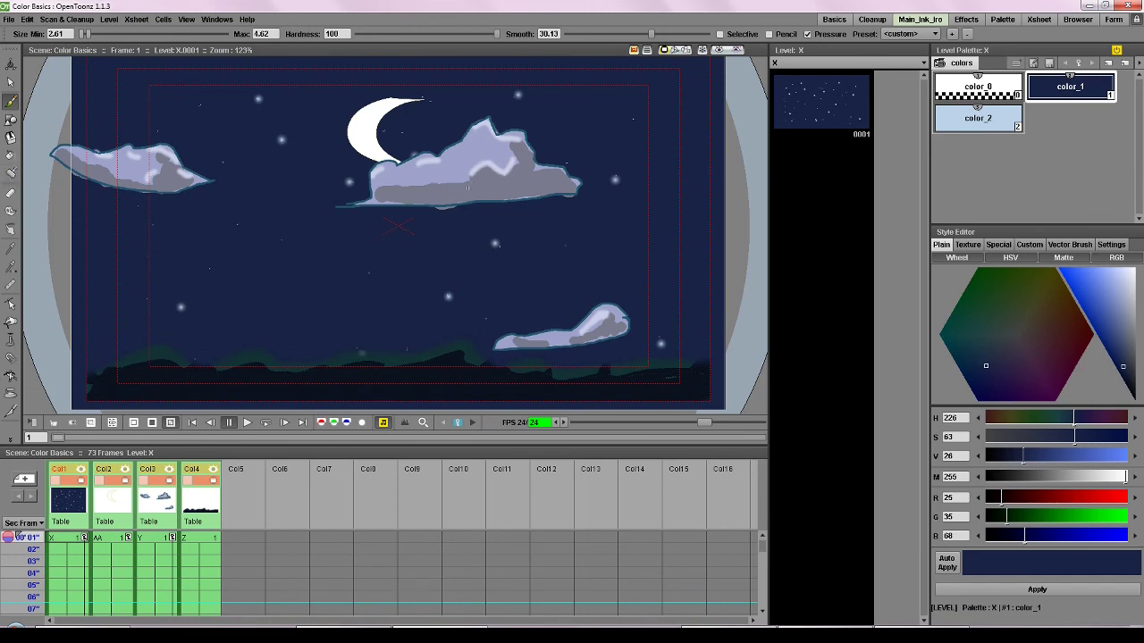
pyautogui.click(106, 538)
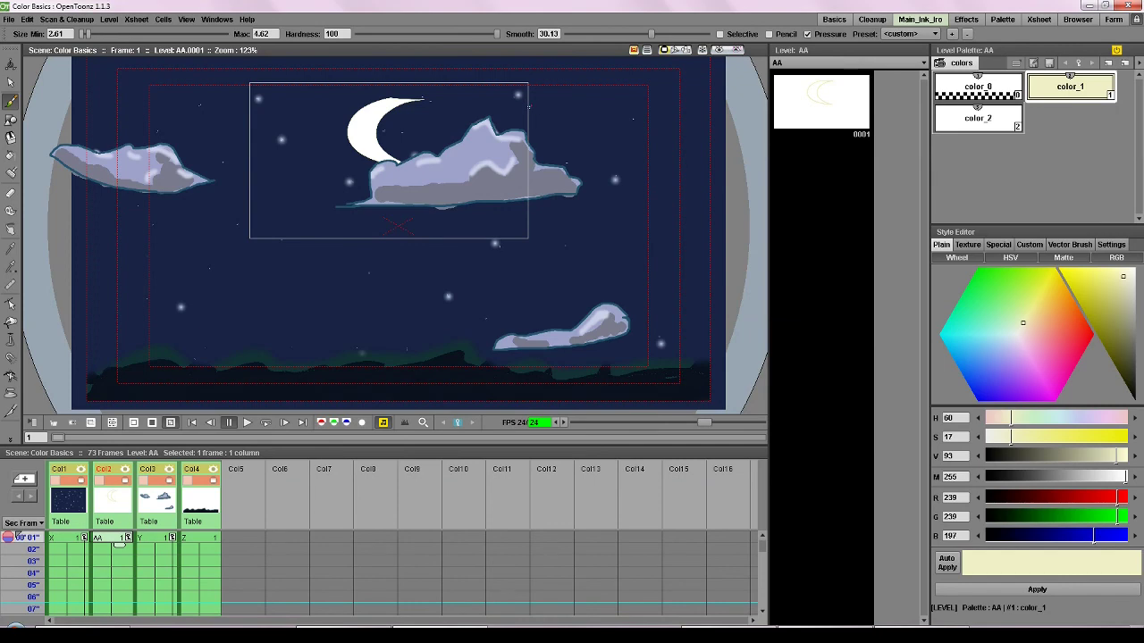